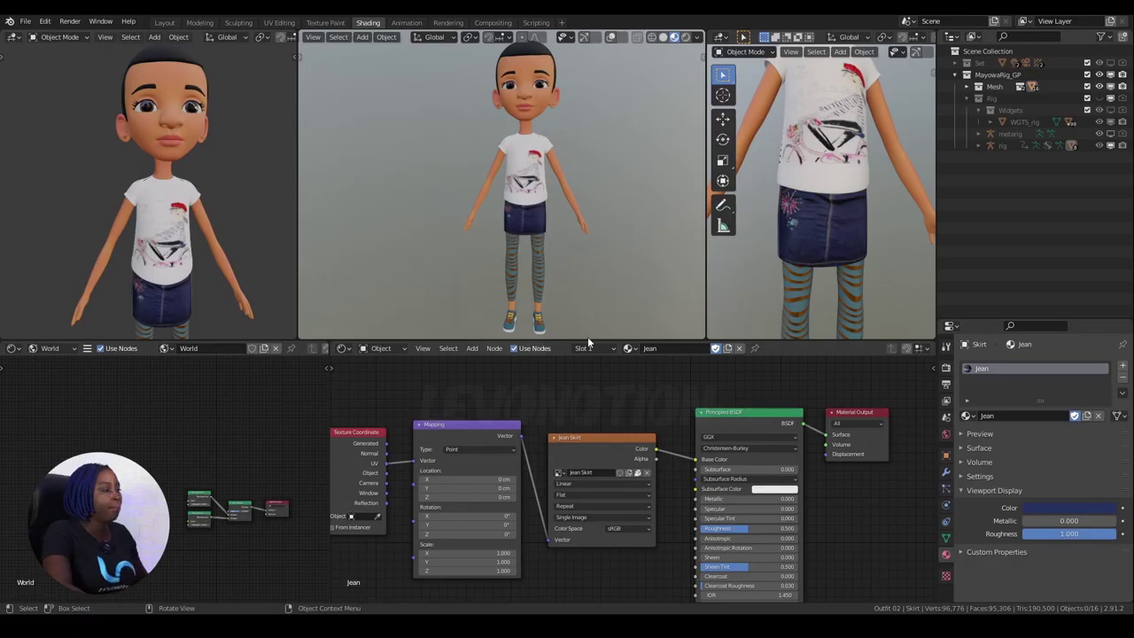
- Enlarge the 3D viewports and examine the textured denim skirt on the character up close
drag(605, 340, 605, 375)
scroll(536, 257, up, 4)
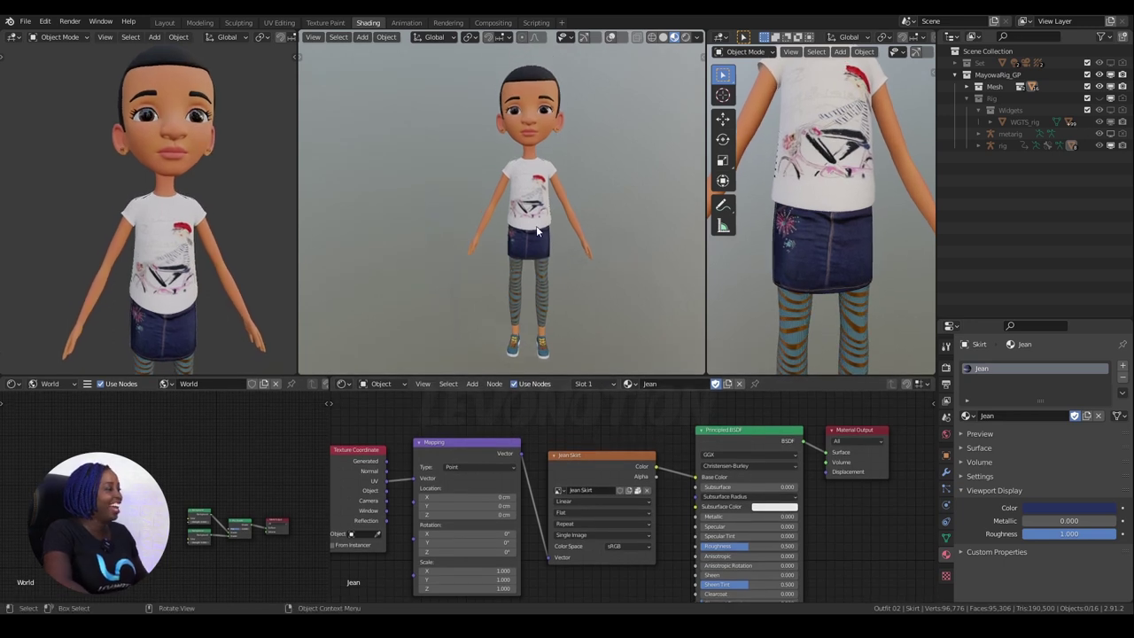
scroll(517, 222, up, 4)
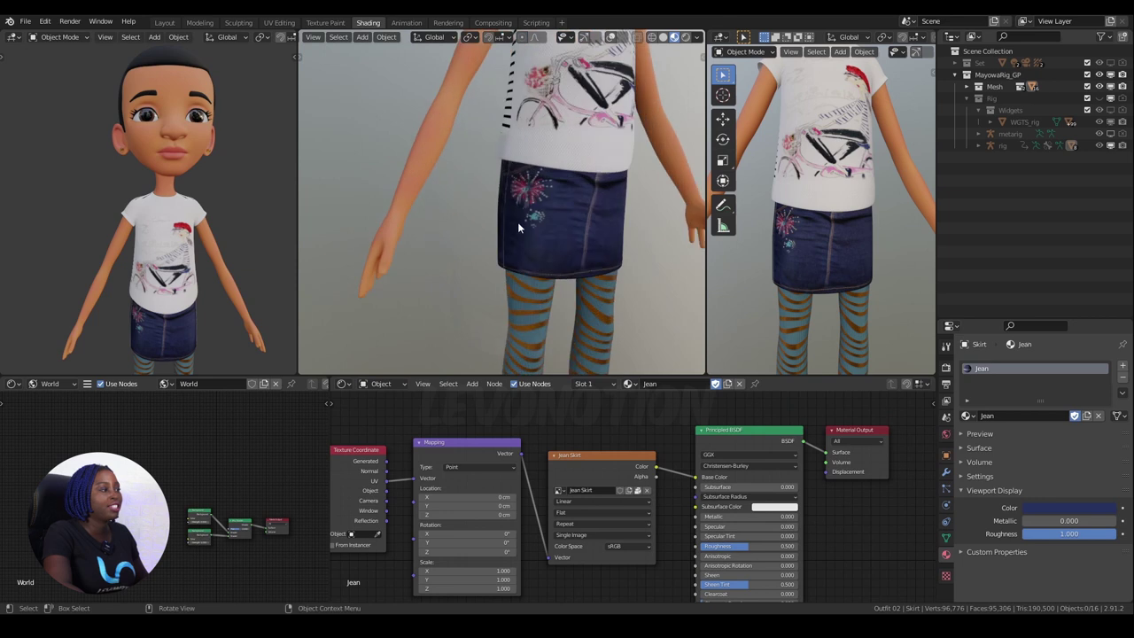
middle_drag(576, 237, 535, 240)
scroll(503, 321, down, 1)
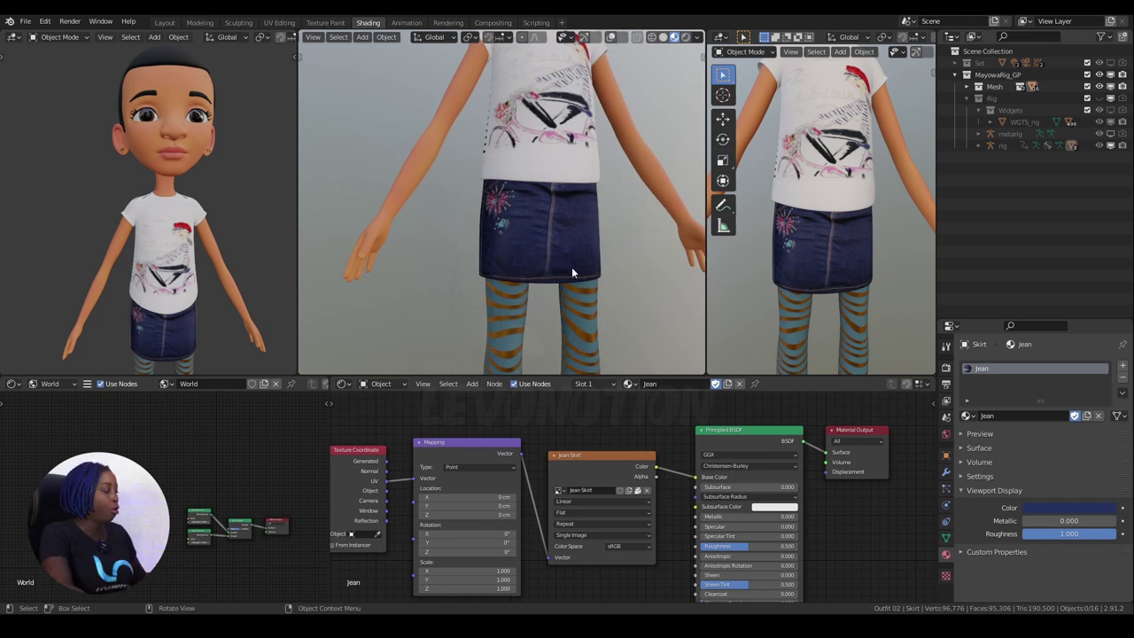
- Switch to Photos, look through the reference photos of the real denim skirt, and minimize the viewer
click(298, 627)
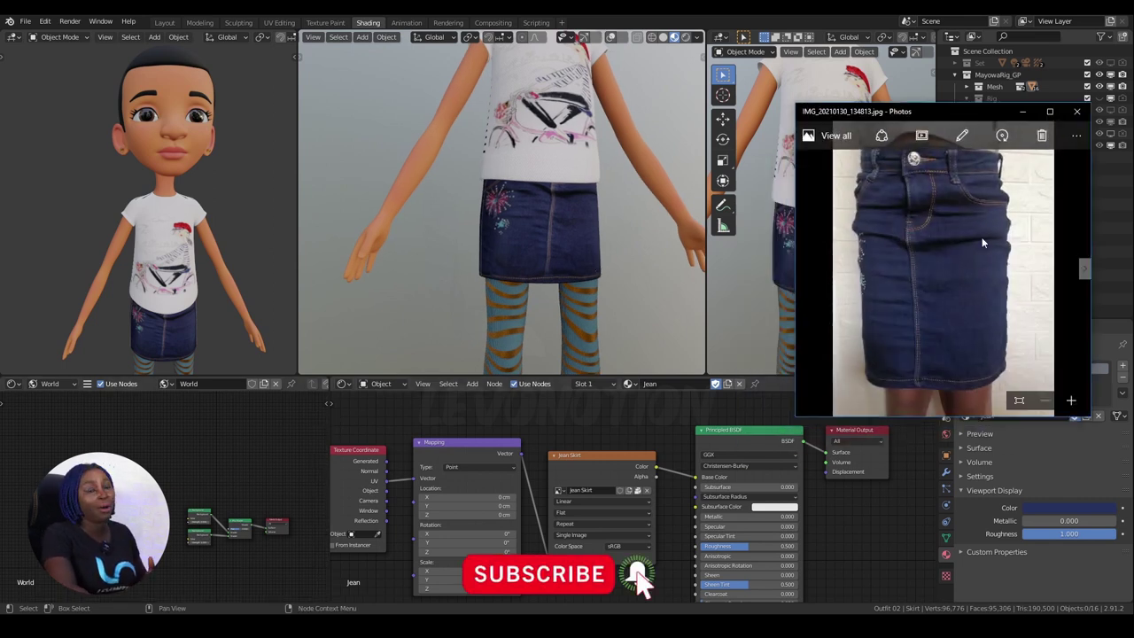
scroll(977, 294, down, 1)
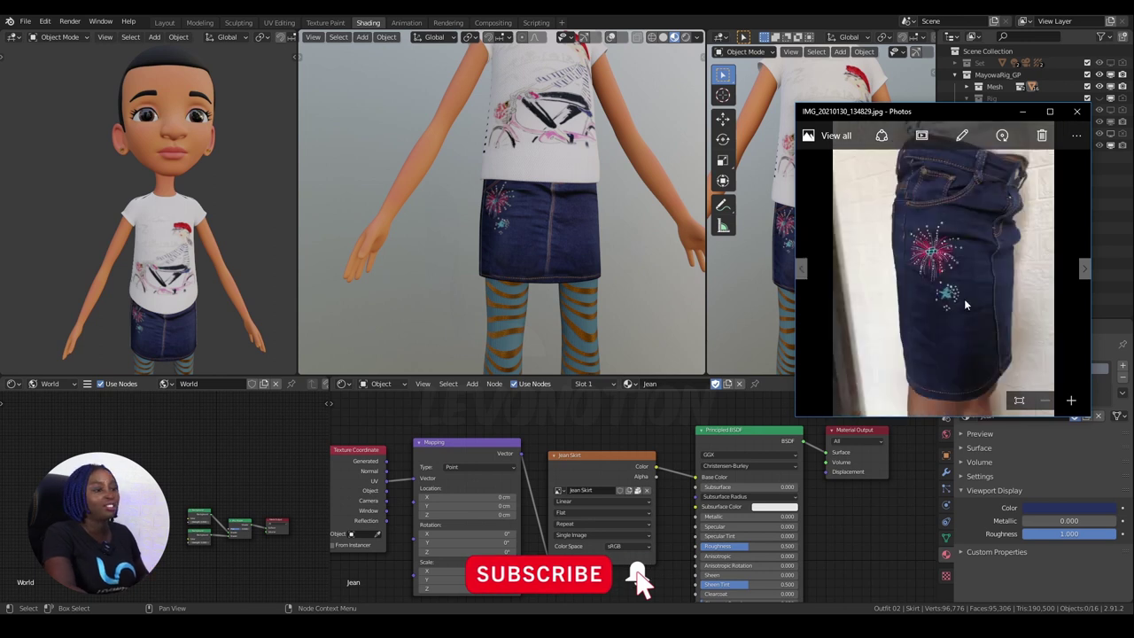
scroll(966, 304, down, 4)
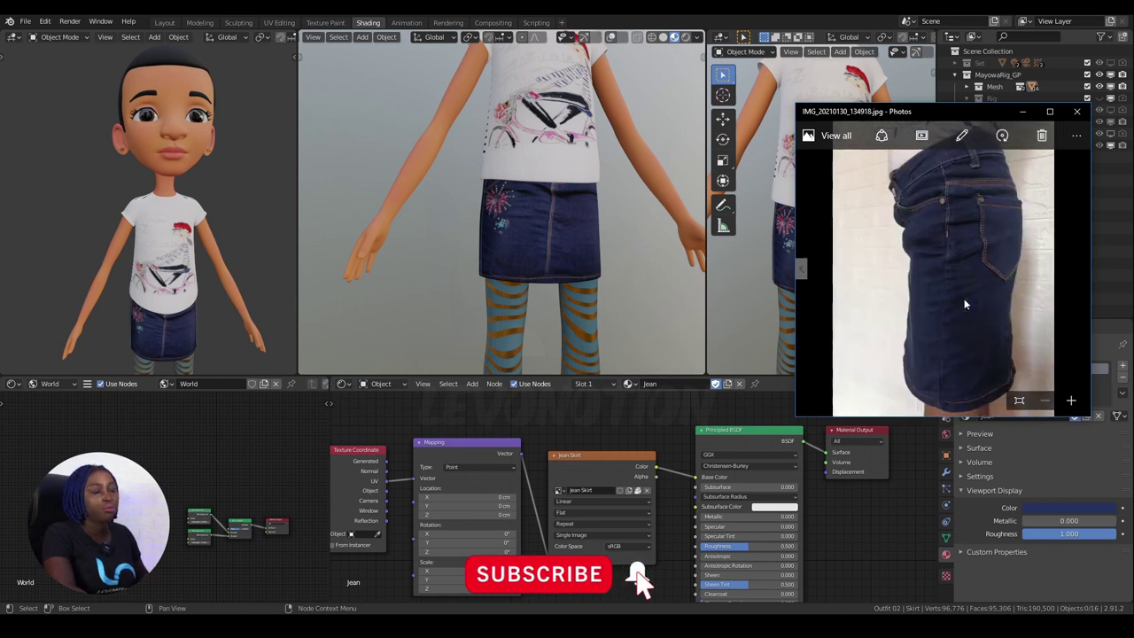
scroll(948, 301, up, 4)
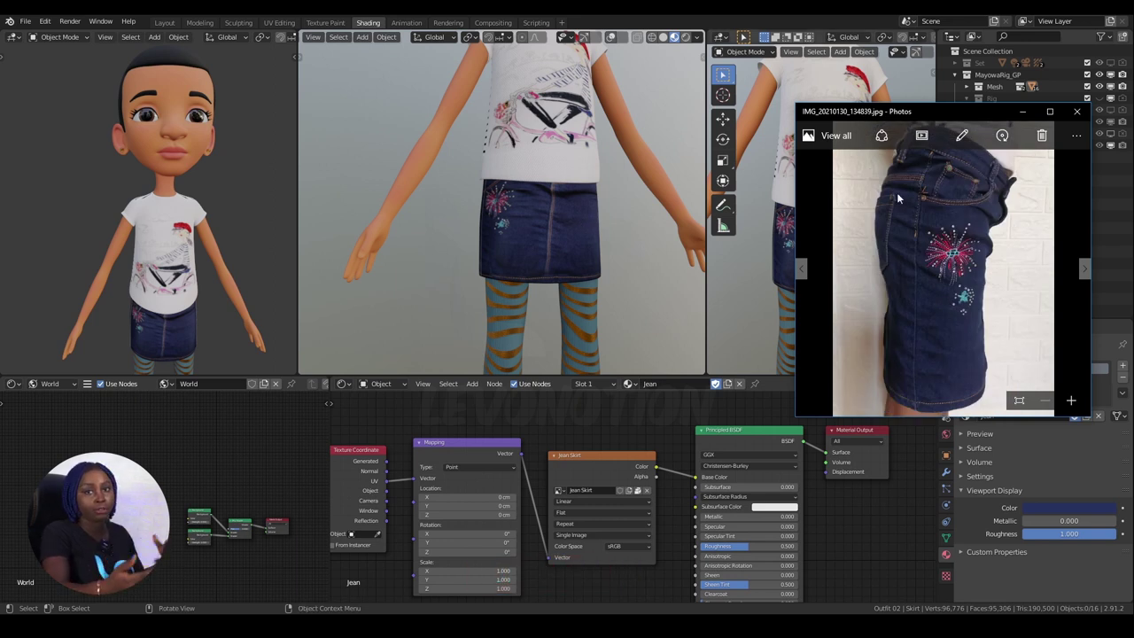
click(1021, 111)
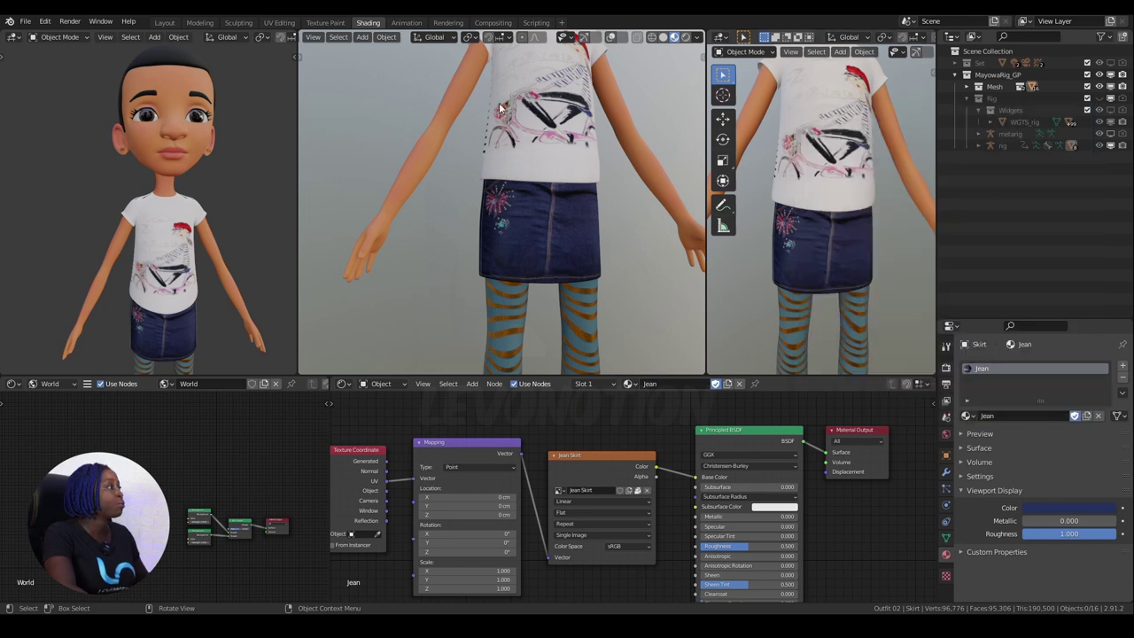
- Switch to the UV editing workspace, examine the skirt's UV layout over its texture, and return the skirt to Object Mode
click(278, 23)
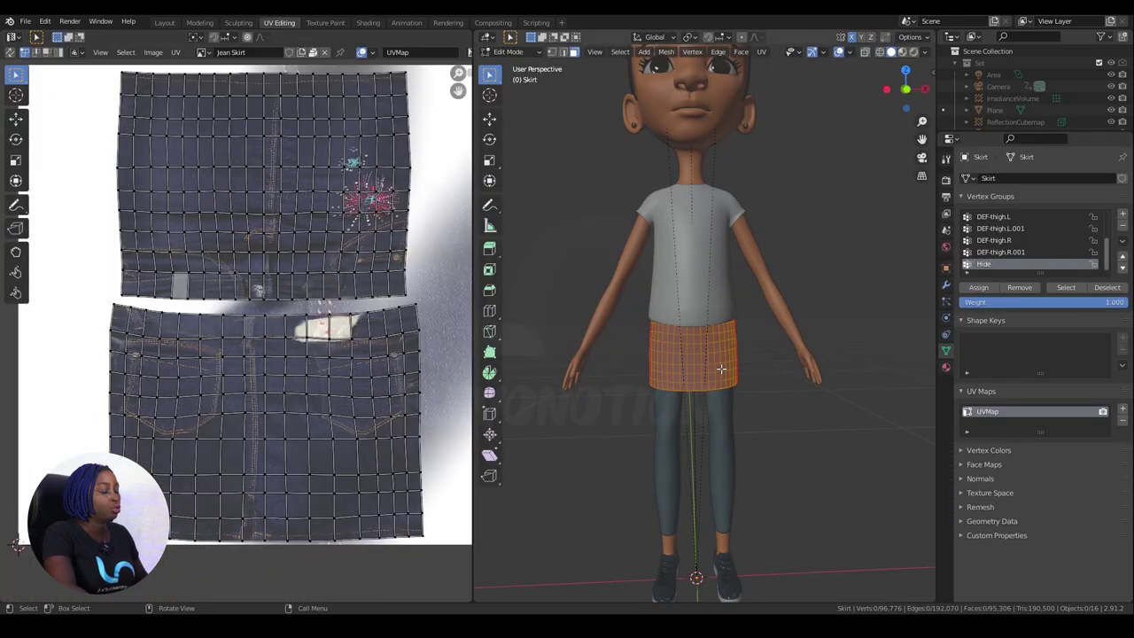
mouse_move(724, 368)
middle_down()
mouse_move(582, 304)
mouse_move(741, 358)
mouse_move(609, 374)
mouse_move(716, 374)
middle_up()
scroll(712, 337, up, 2)
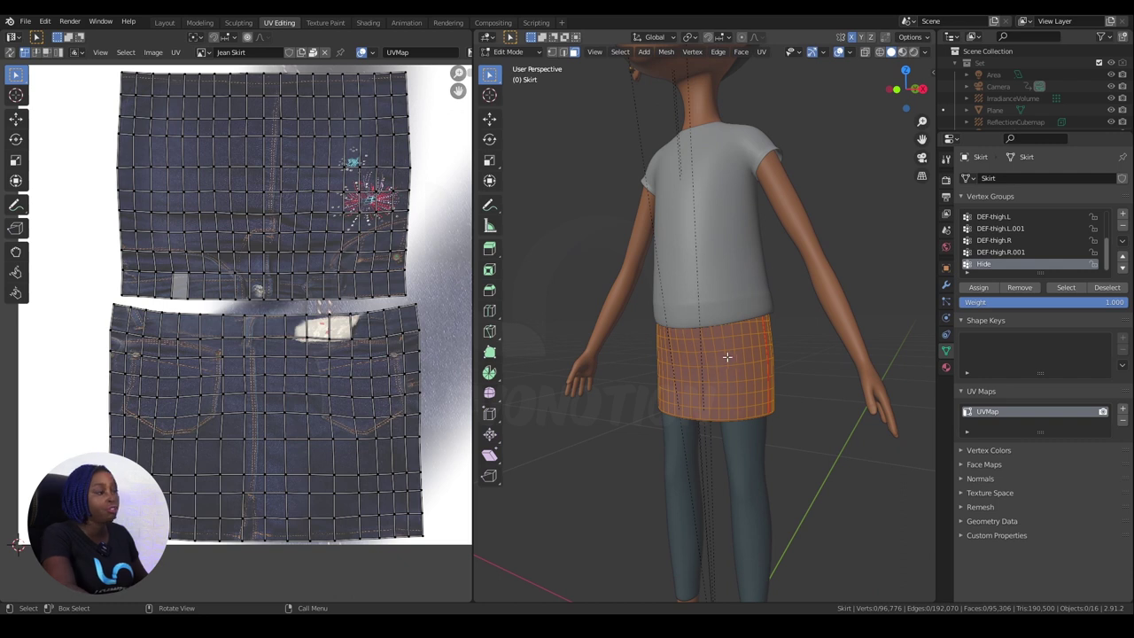
scroll(724, 363, down, 3)
key(Tab)
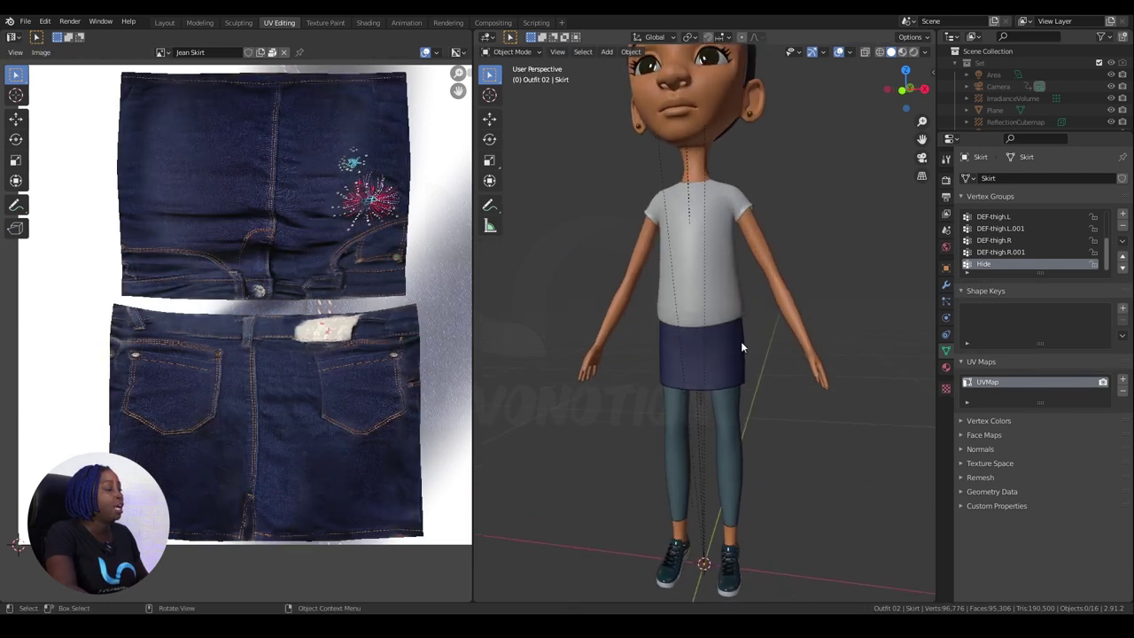
- Switch to the texture painting workspace and examine the skirt's texture and the brush settings
click(325, 22)
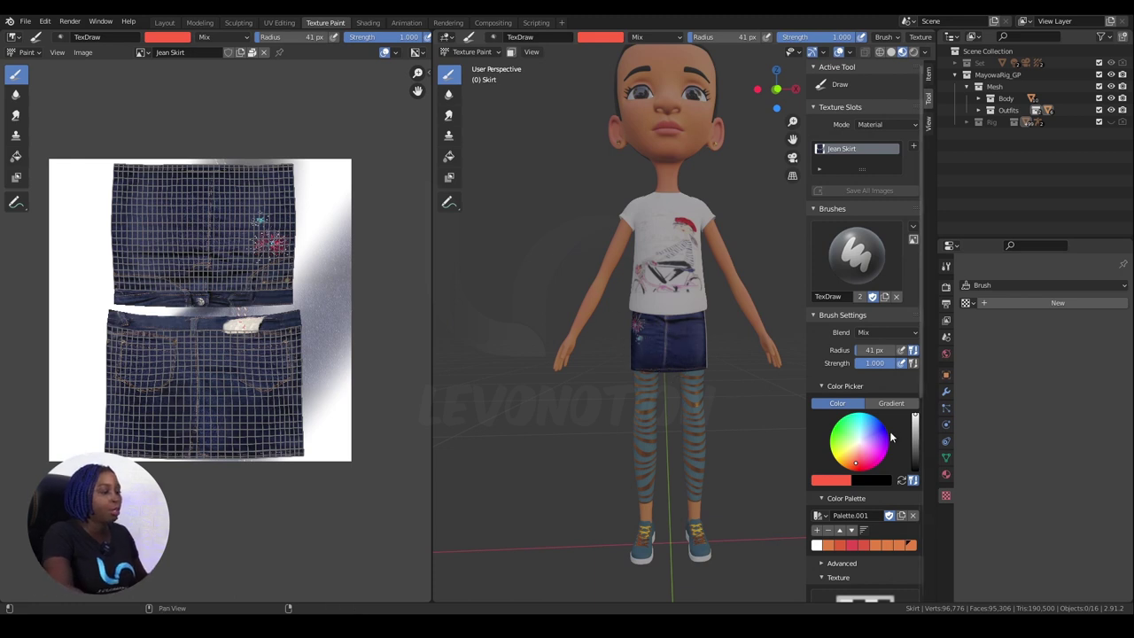
scroll(886, 431, down, 4)
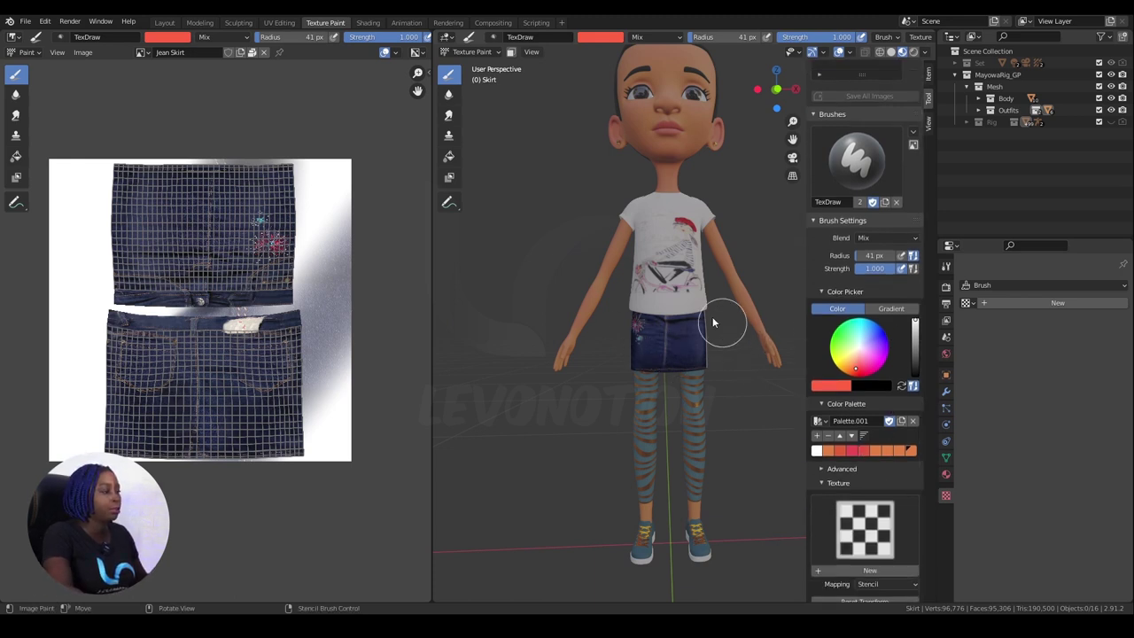
mouse_move(713, 317)
middle_down()
mouse_move(701, 328)
mouse_move(717, 330)
middle_up()
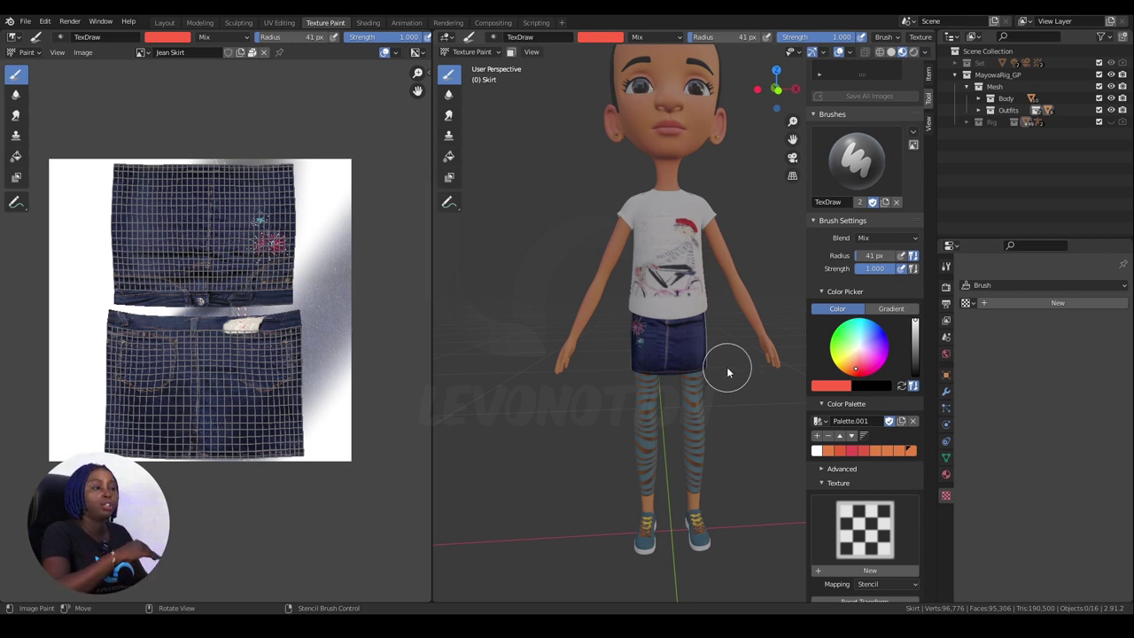
scroll(849, 147, up, 3)
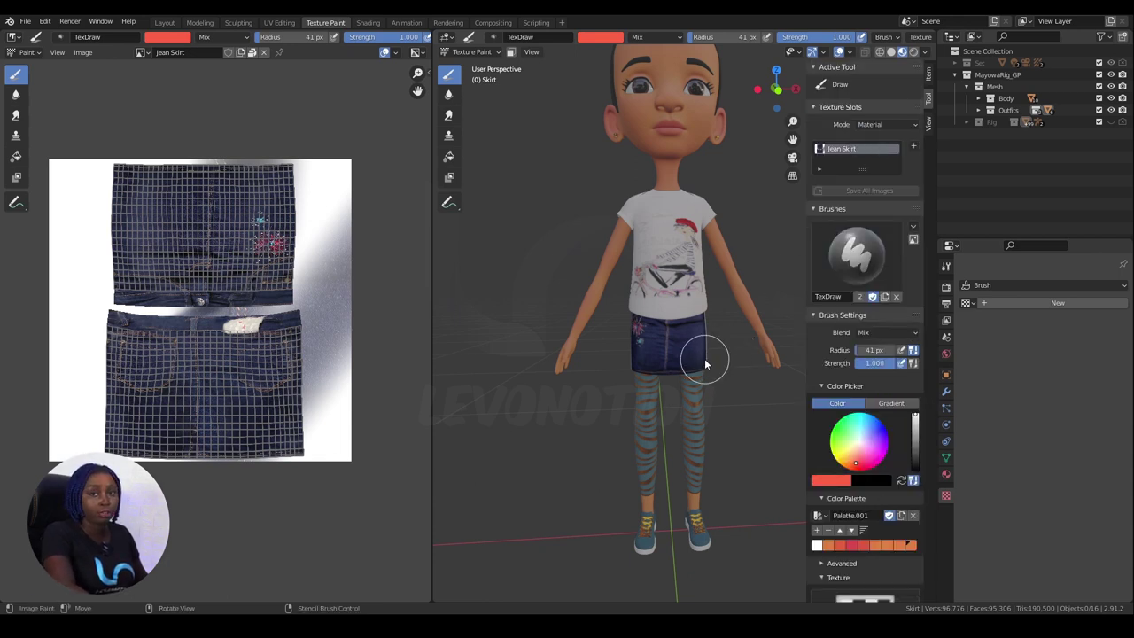
- Return to the shading workspace and replace the skirt's Jean material with a new material named Newjean
click(370, 23)
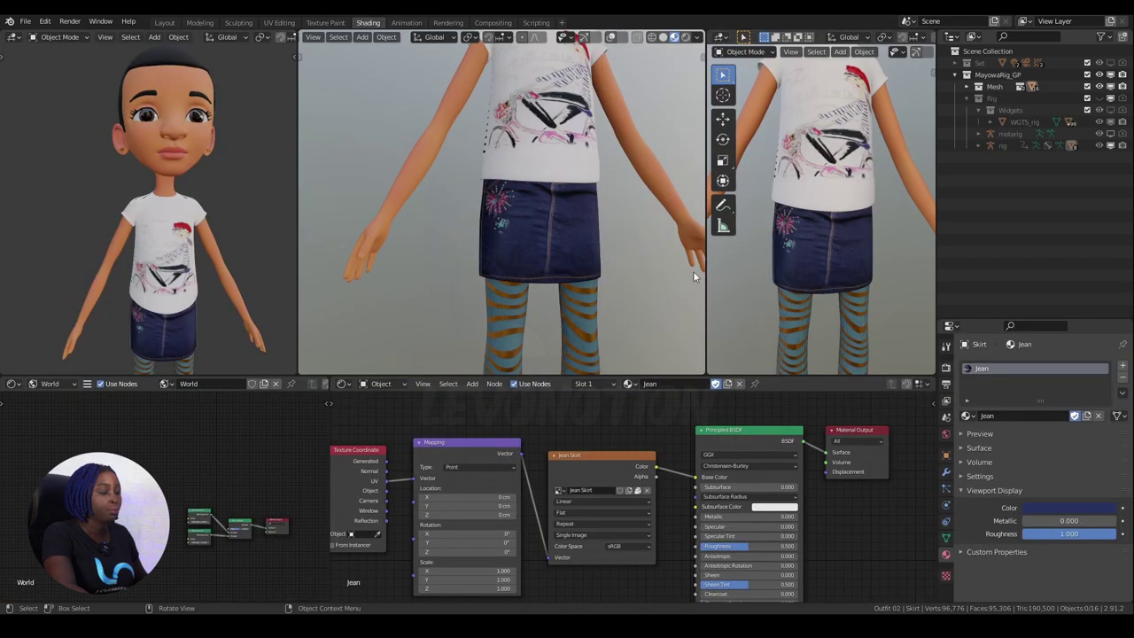
scroll(574, 261, down, 1)
middle_drag(587, 264, 576, 270)
shift+middle_drag(567, 207, 572, 245)
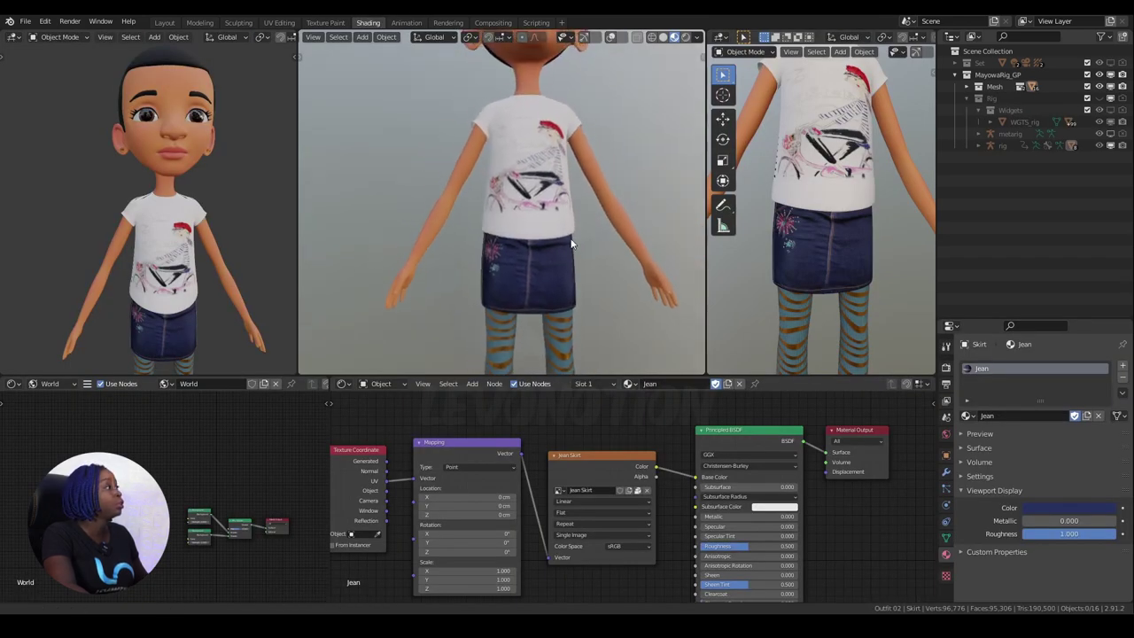
click(1099, 415)
click(1029, 416)
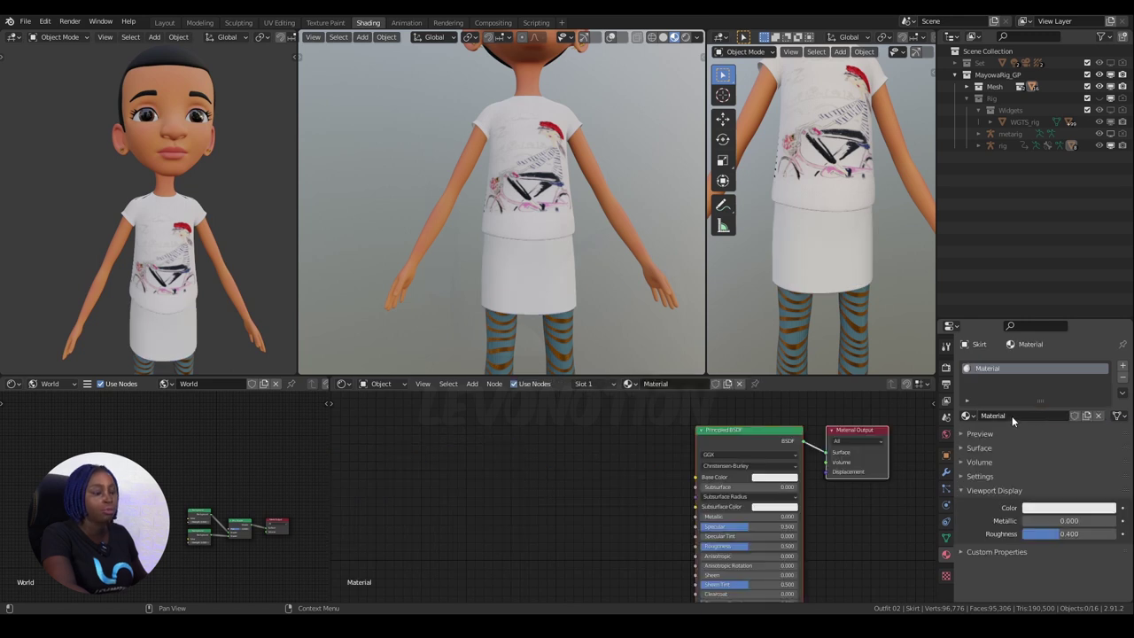
double_click(1025, 415)
text(NewJean)
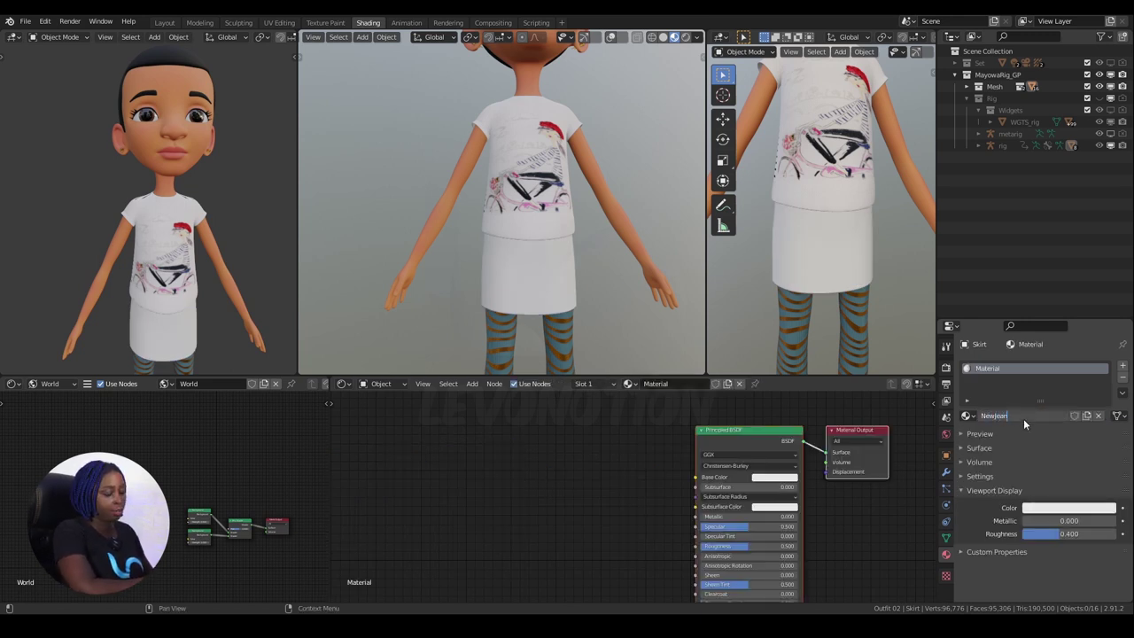
key(Return)
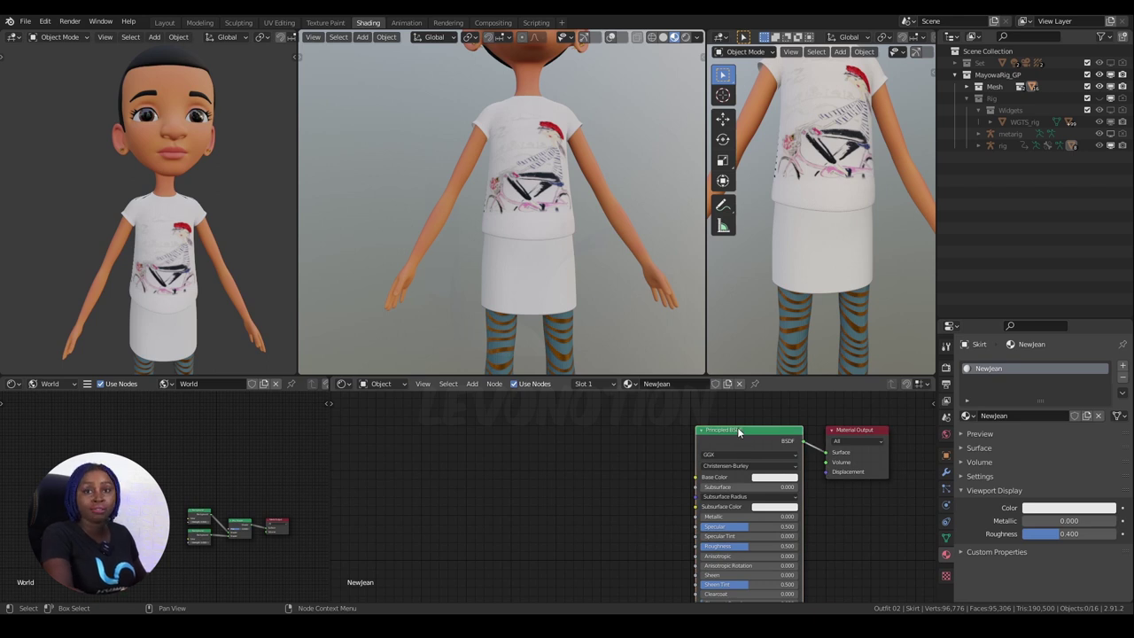
- Add connected Texture Coordinate, Mapping and Image Texture nodes to the Principled BSDF's base color and arrange them beside it
key(ctrl+t)
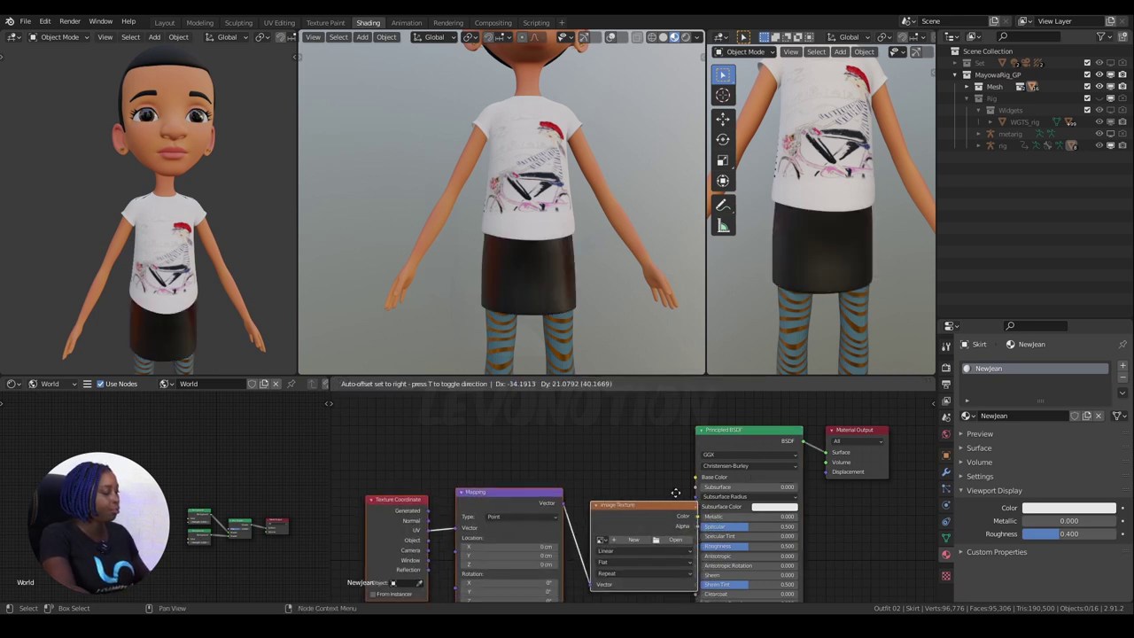
drag(652, 505, 624, 469)
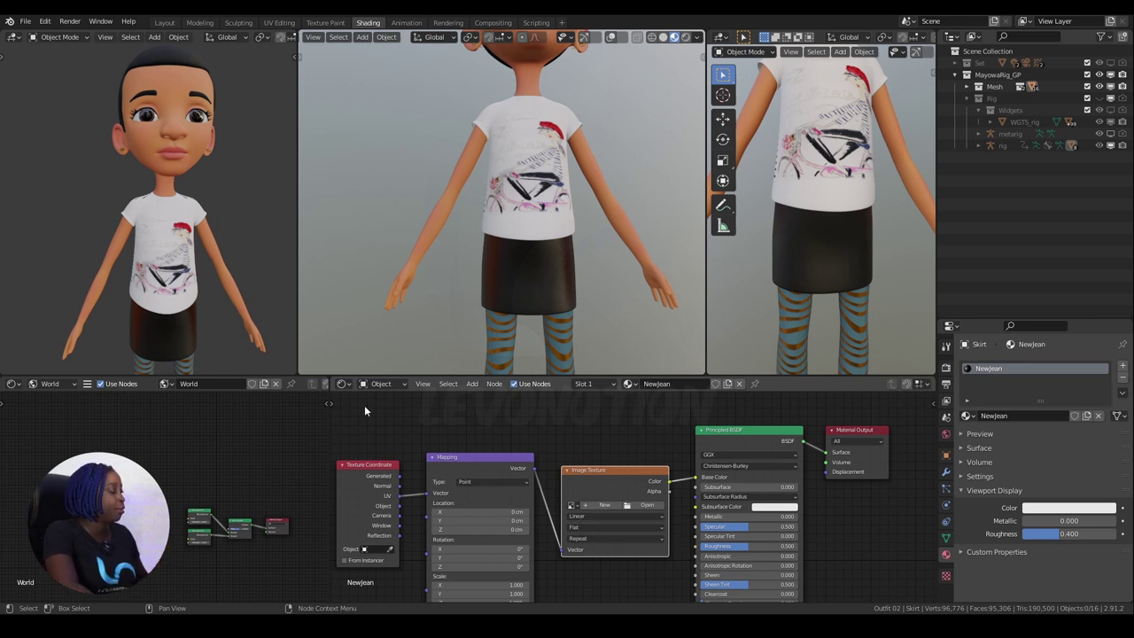
drag(366, 412, 613, 524)
key(g)
click(604, 497)
click(641, 554)
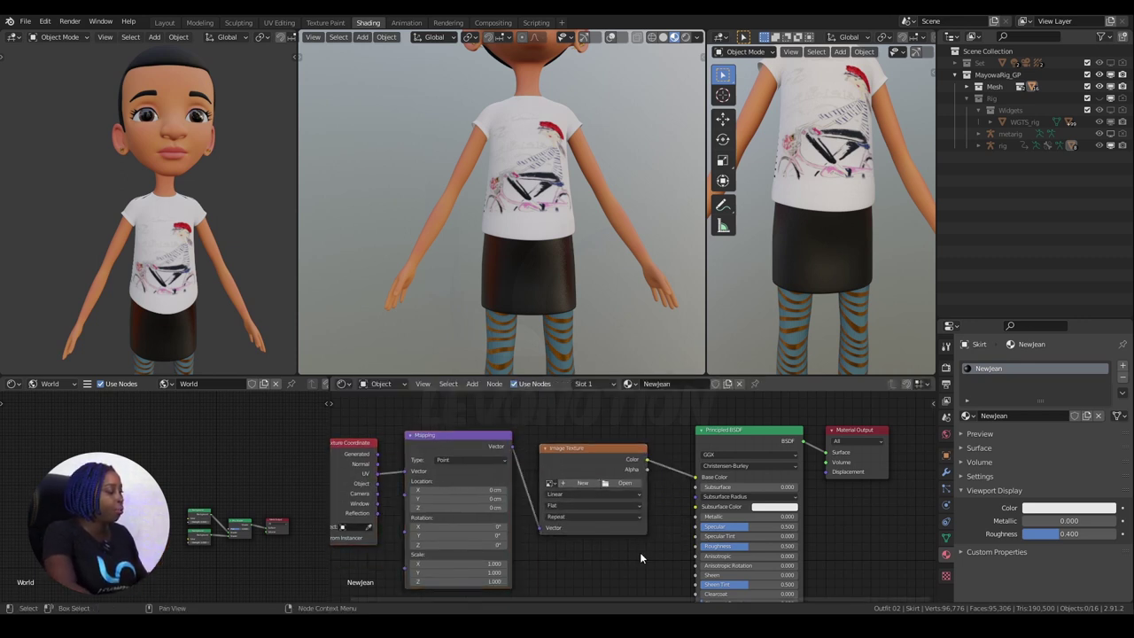
- Create a blank 1024 × 1024 px image named Newjean in the Image Texture node and leave that node selected
click(582, 483)
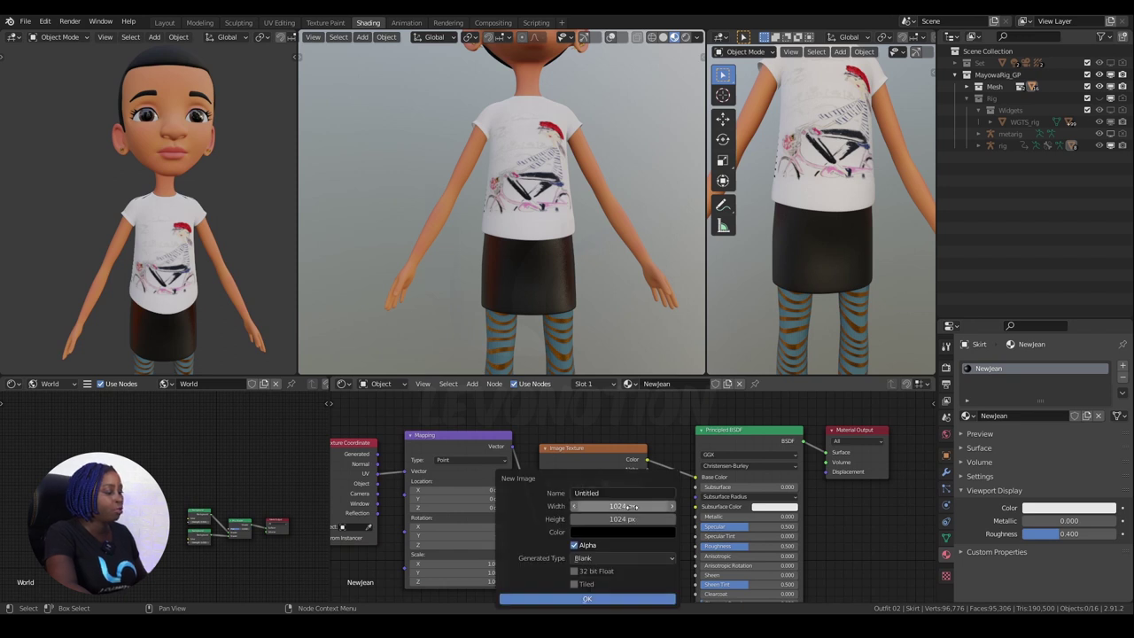
click(612, 494)
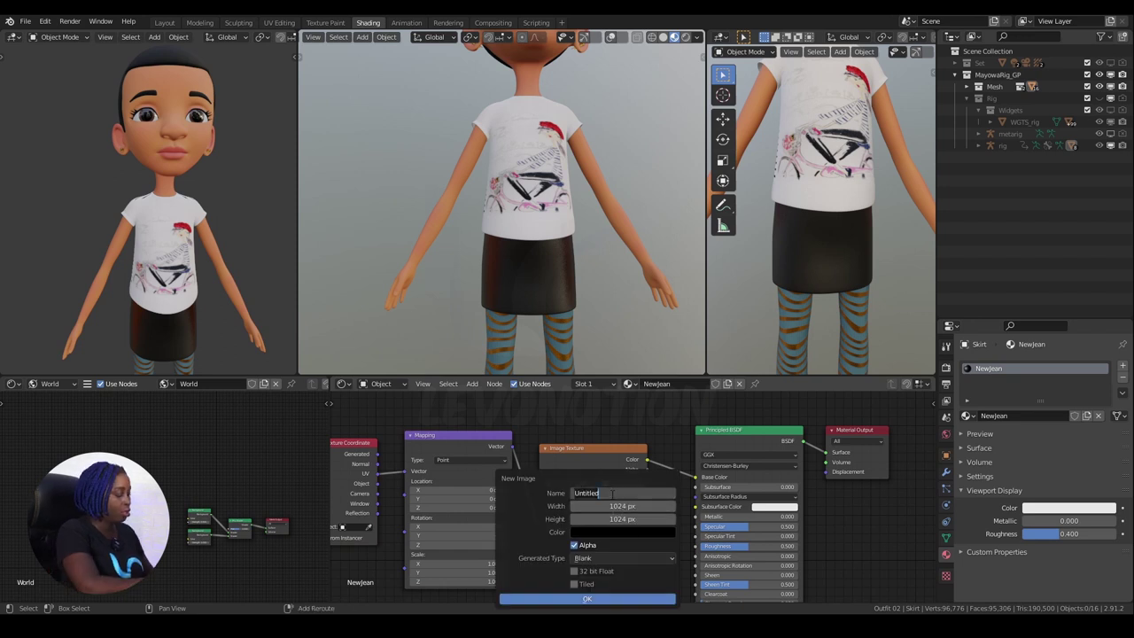
text(NewJean)
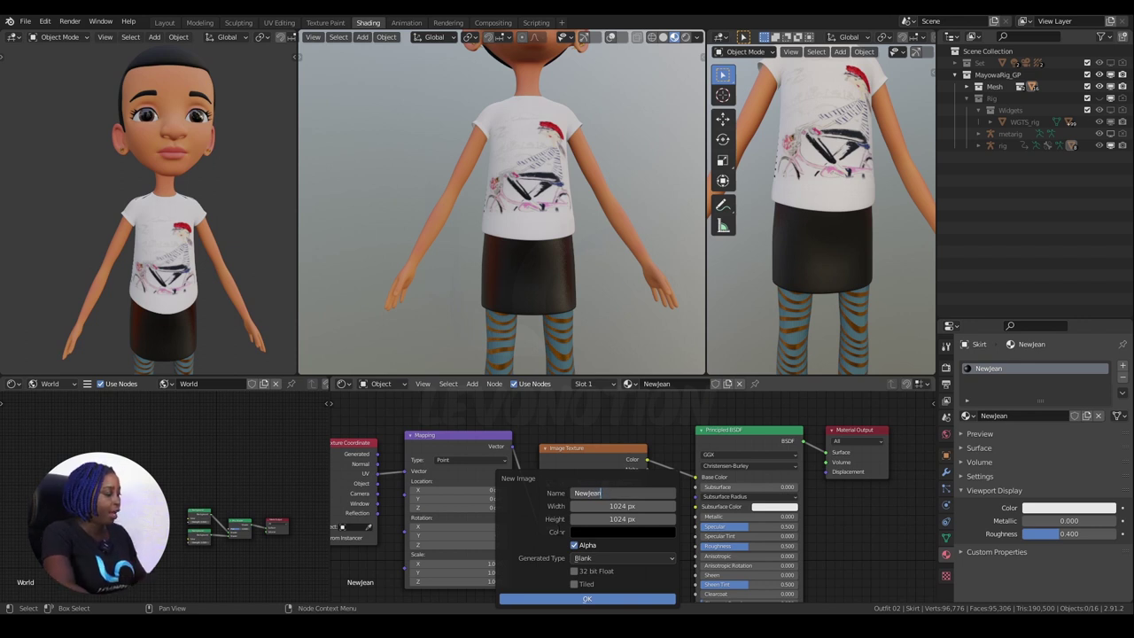
key(Return)
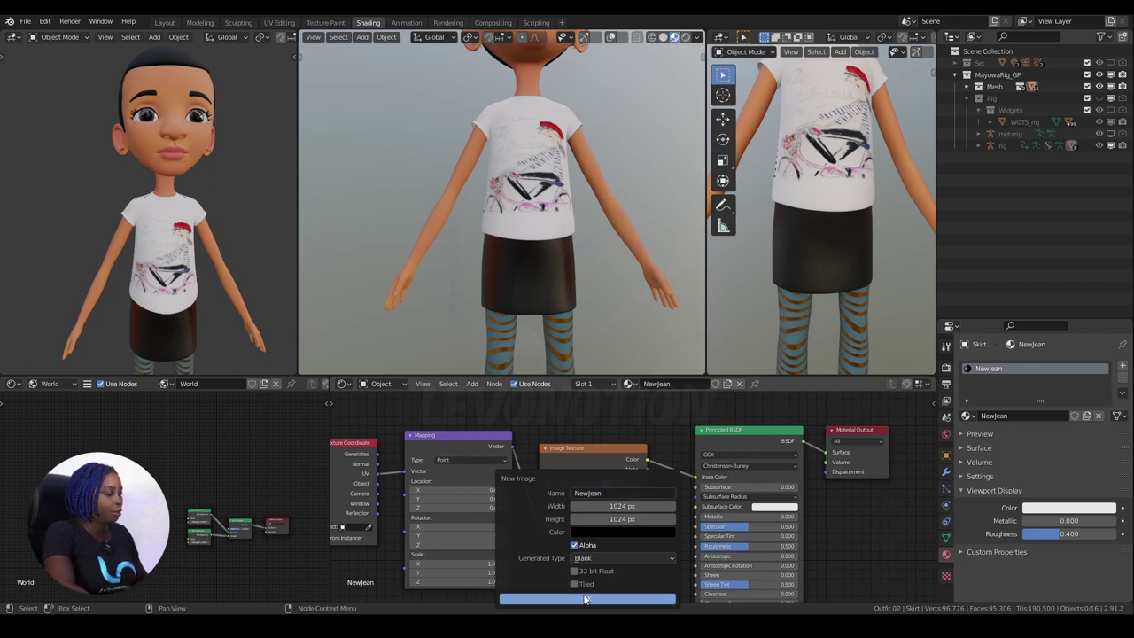
click(576, 599)
scroll(582, 514, down, 2)
click(622, 465)
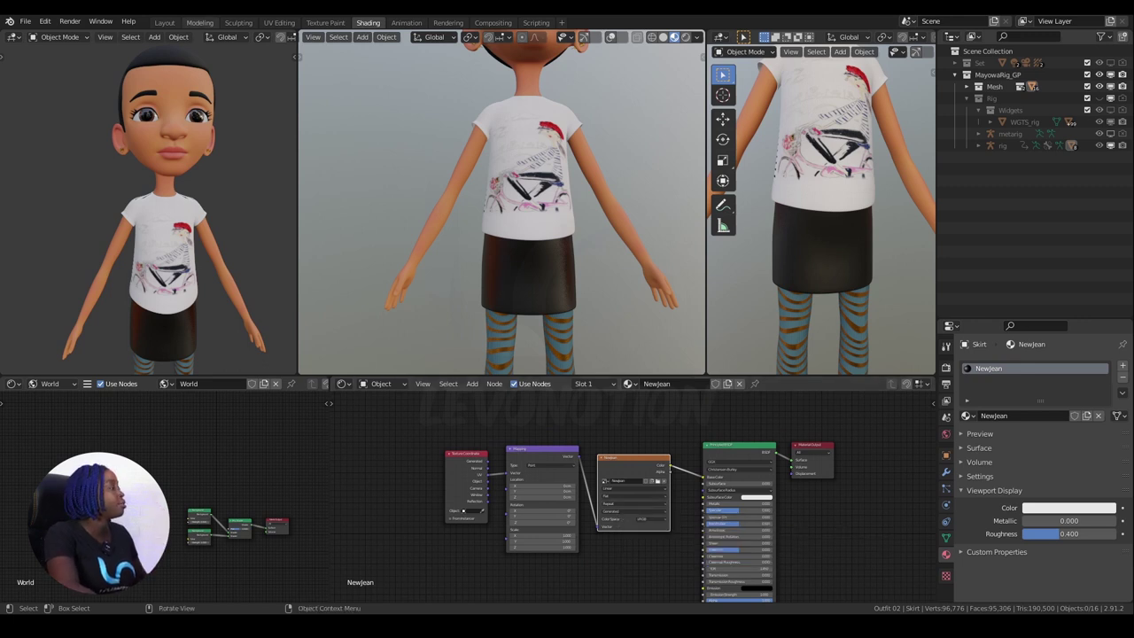
- Switch to the texture painting workspace and create a new texture for the TexDraw brush
click(326, 22)
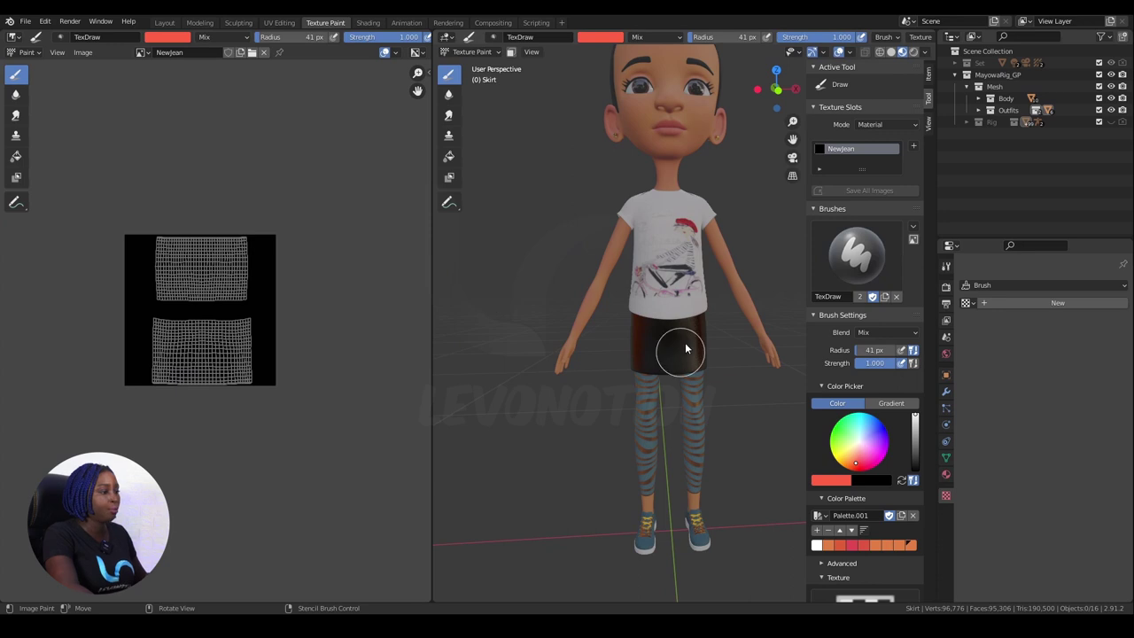
scroll(884, 482, down, 4)
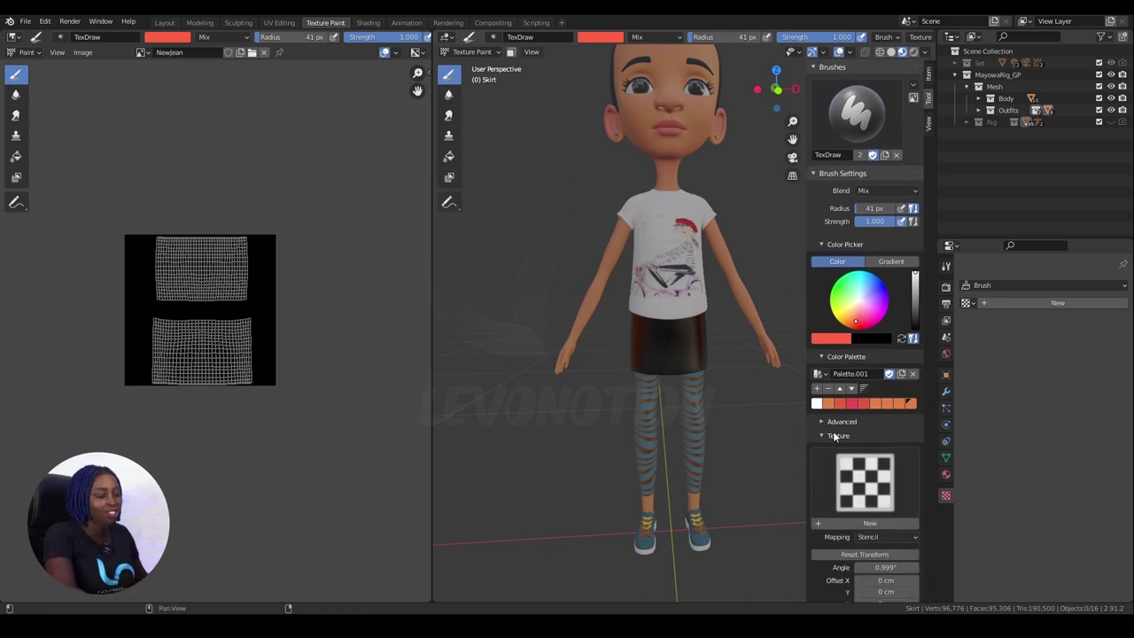
click(838, 436)
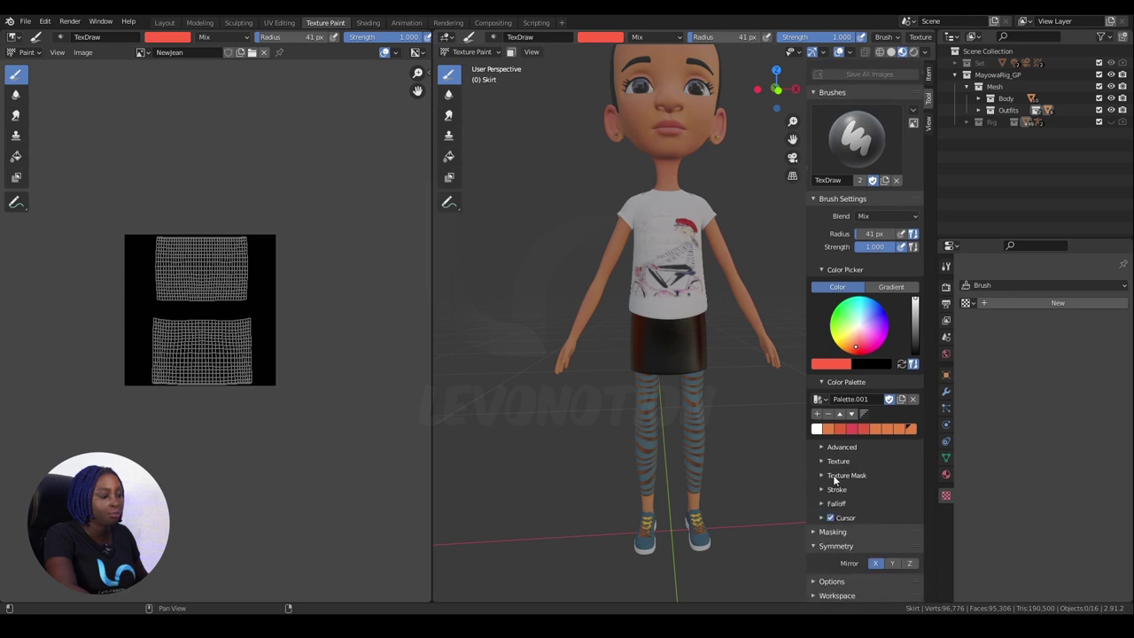
click(839, 461)
scroll(842, 462, down, 3)
click(854, 453)
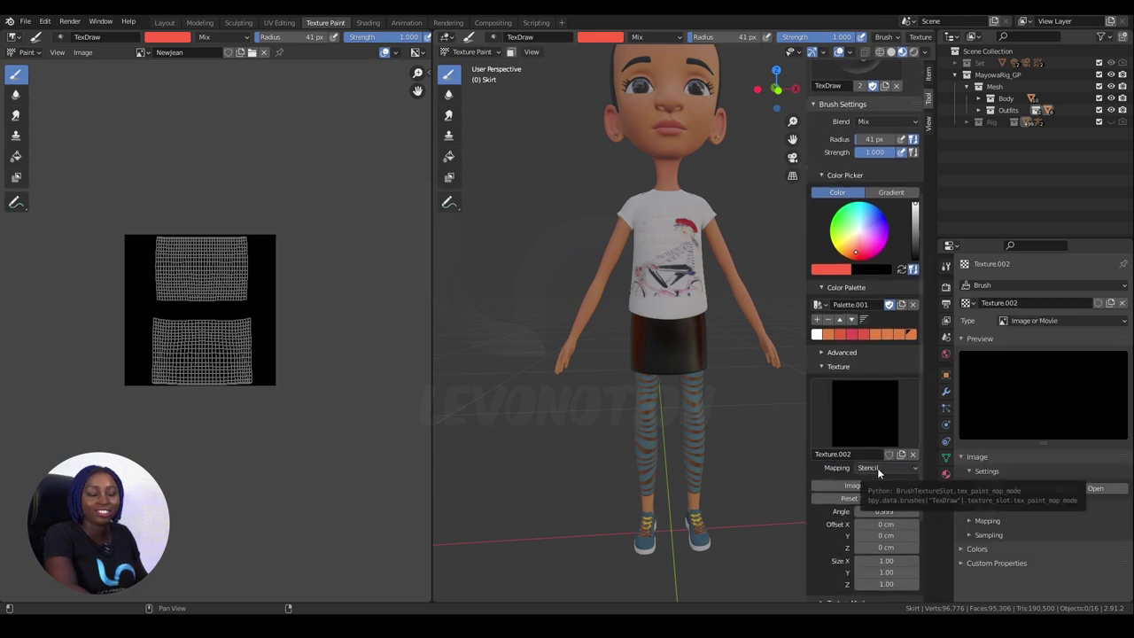
- Try Tiled mapping for the brush texture, then set its mapping to View Plane
click(877, 467)
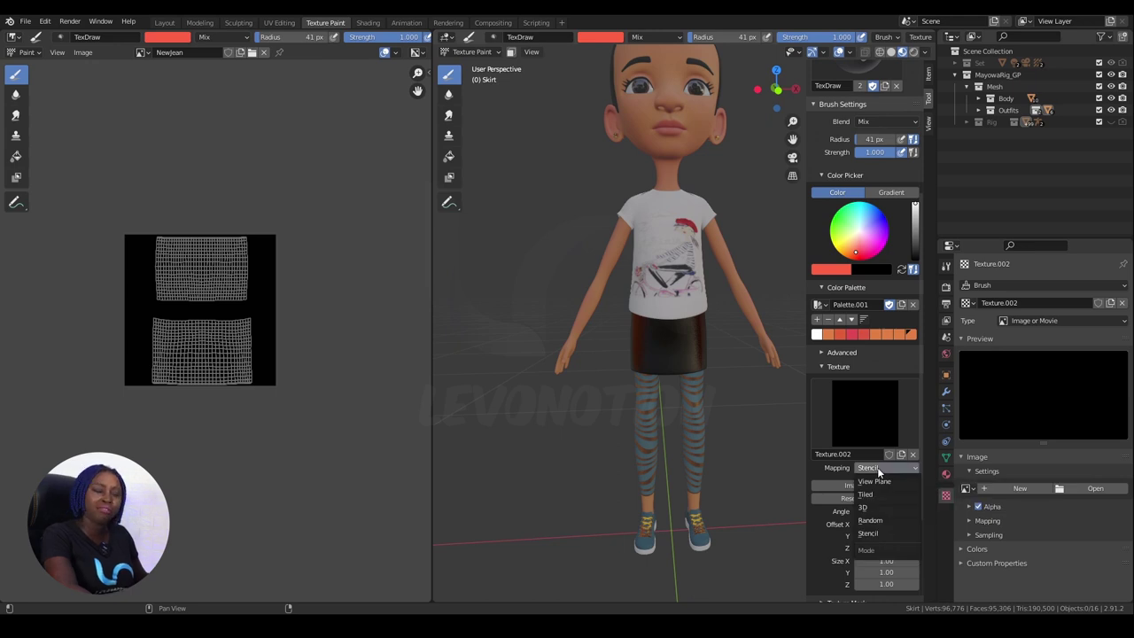
click(874, 495)
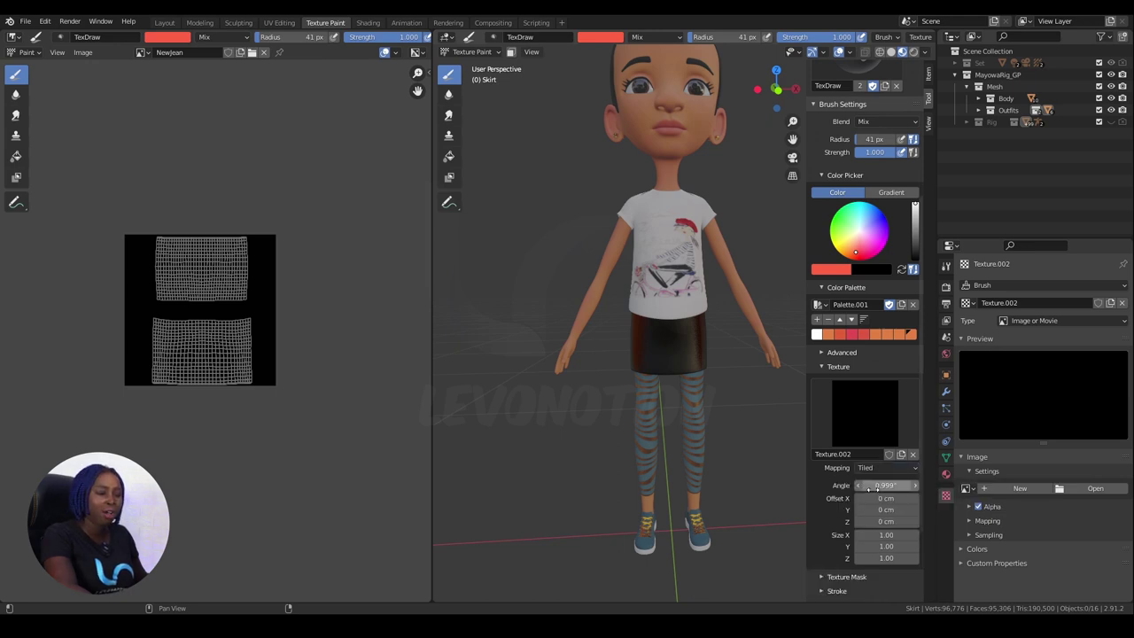
click(874, 468)
click(877, 483)
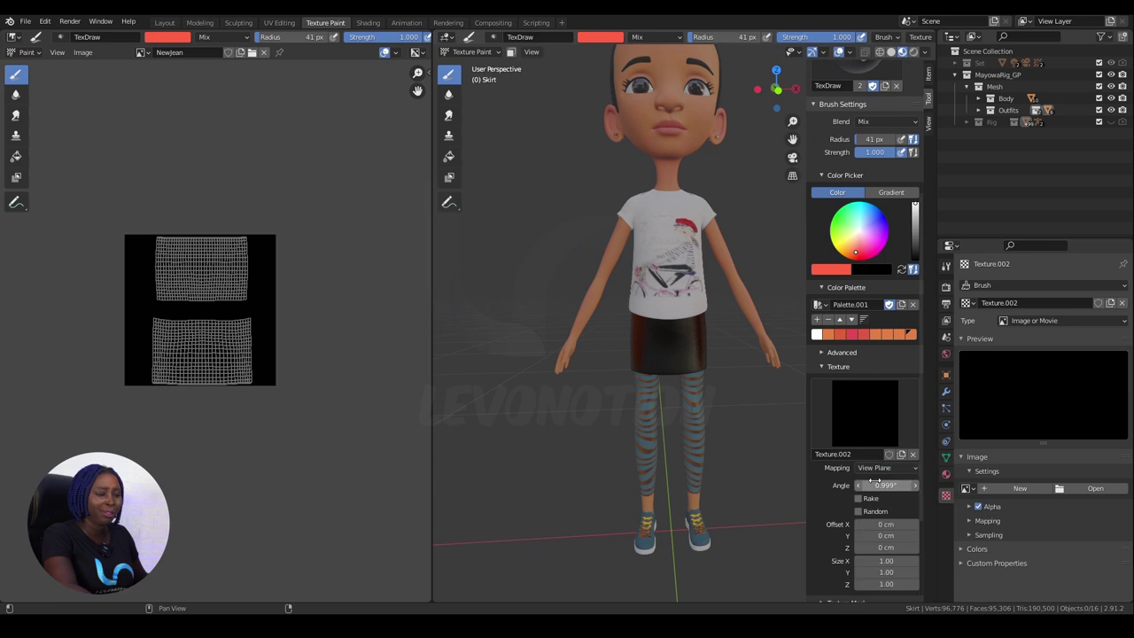
- Set the brush texture's mapping to Stencil
click(874, 468)
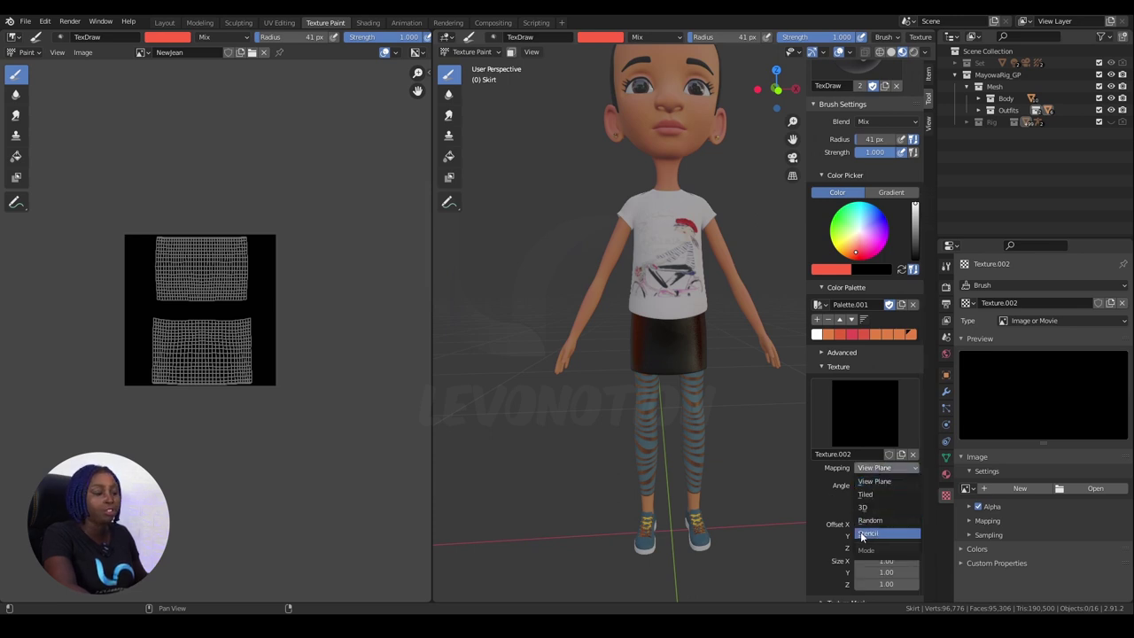
click(868, 533)
click(1084, 489)
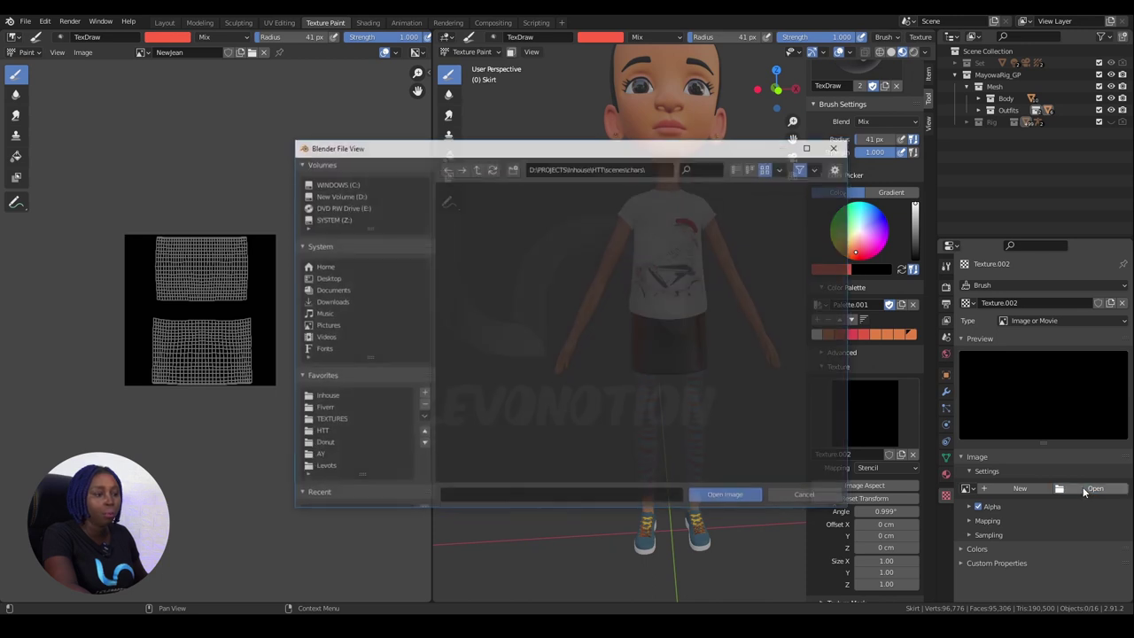
click(839, 147)
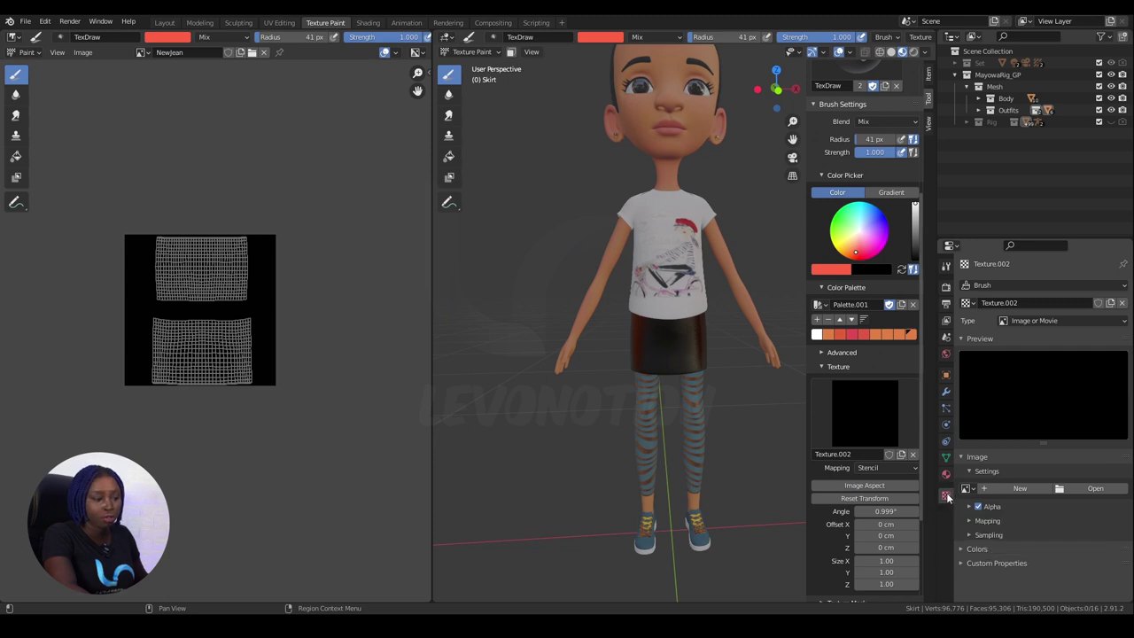
- Load the front-view skirt photo IMG_20210130_134813.jpg from the character's folder in HTT\references as the brush texture image
click(1090, 488)
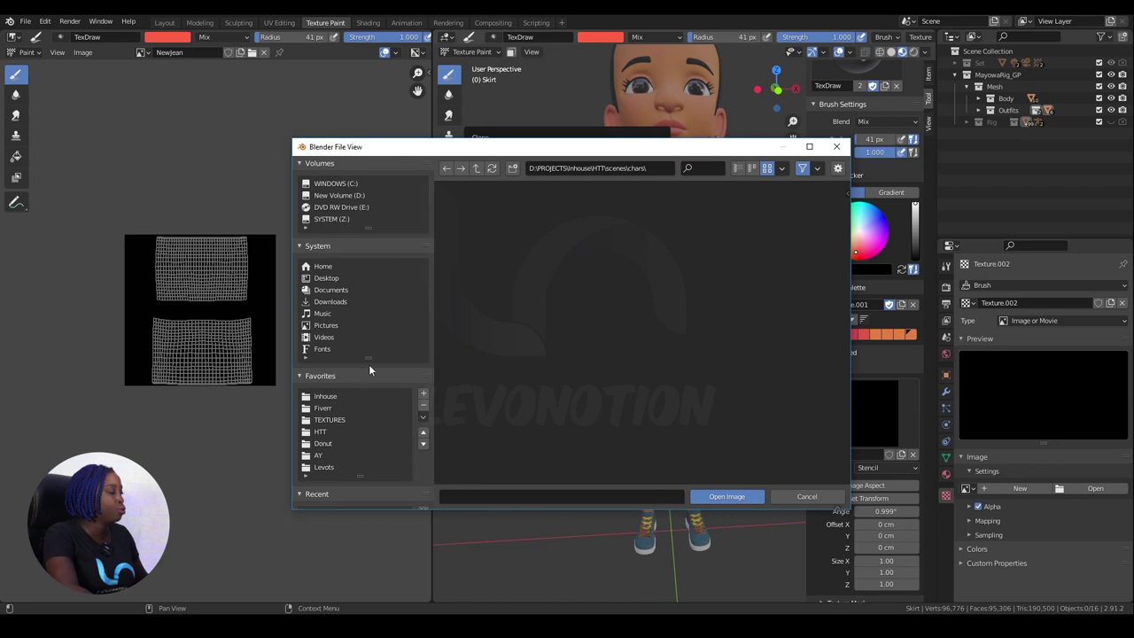
click(335, 429)
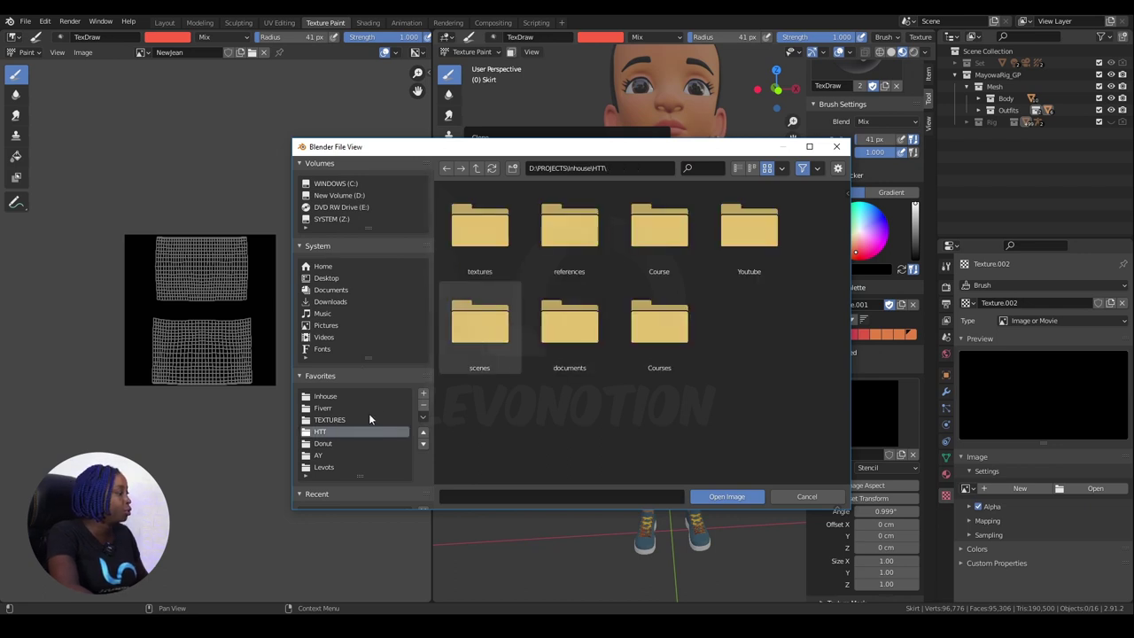
double_click(557, 232)
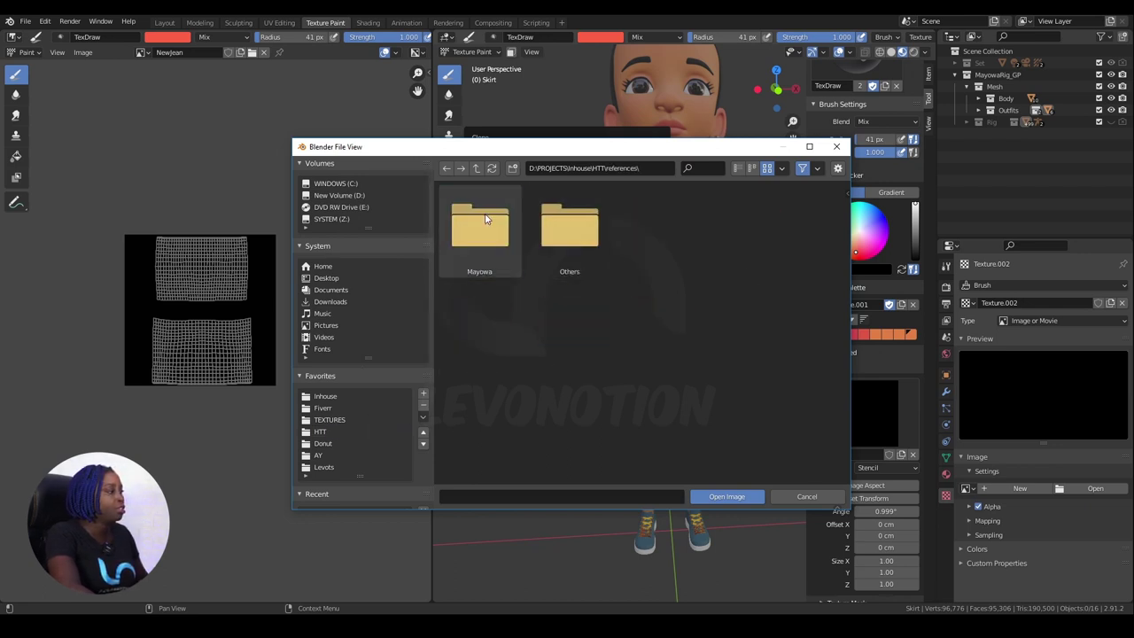
double_click(484, 218)
click(663, 321)
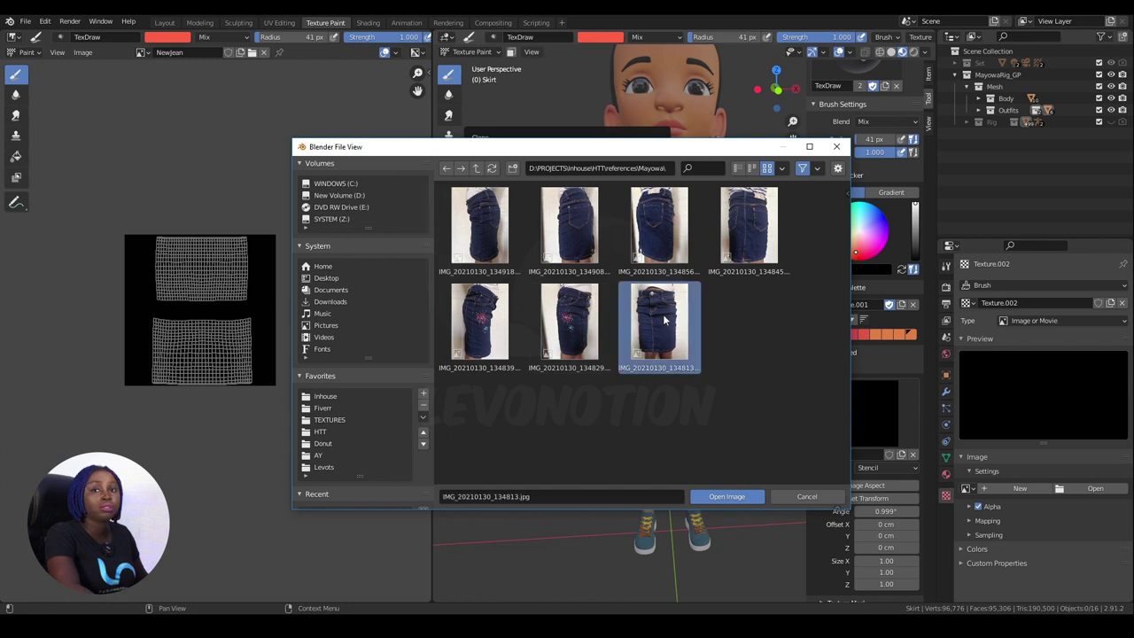
double_click(664, 321)
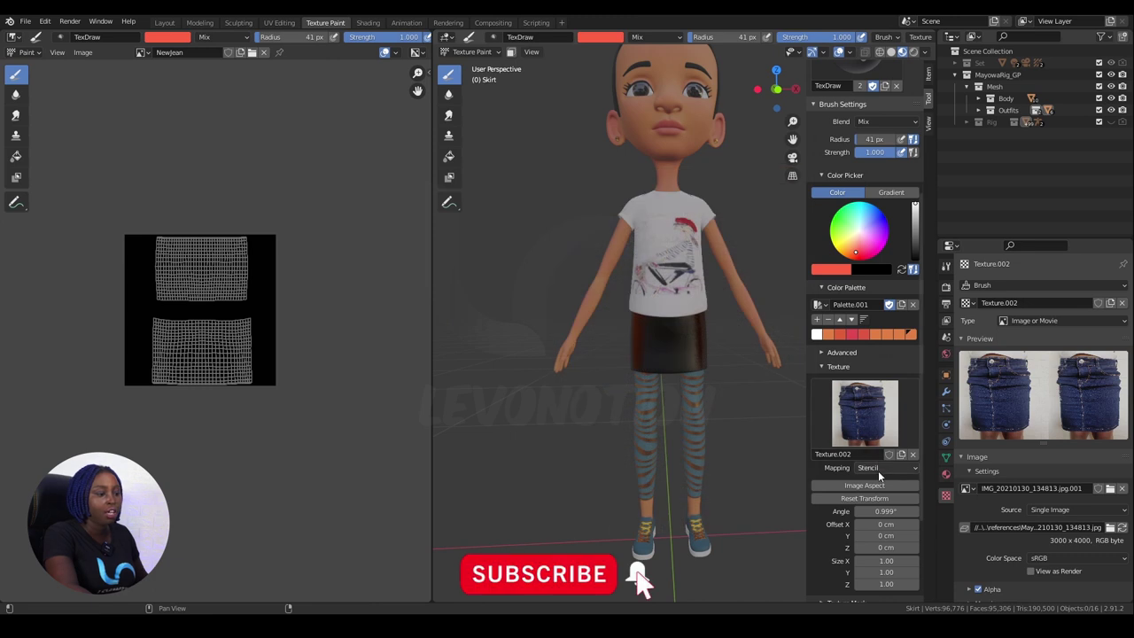
- Try Tiled and View Plane mapping for the brush texture and return it to Stencil
click(884, 468)
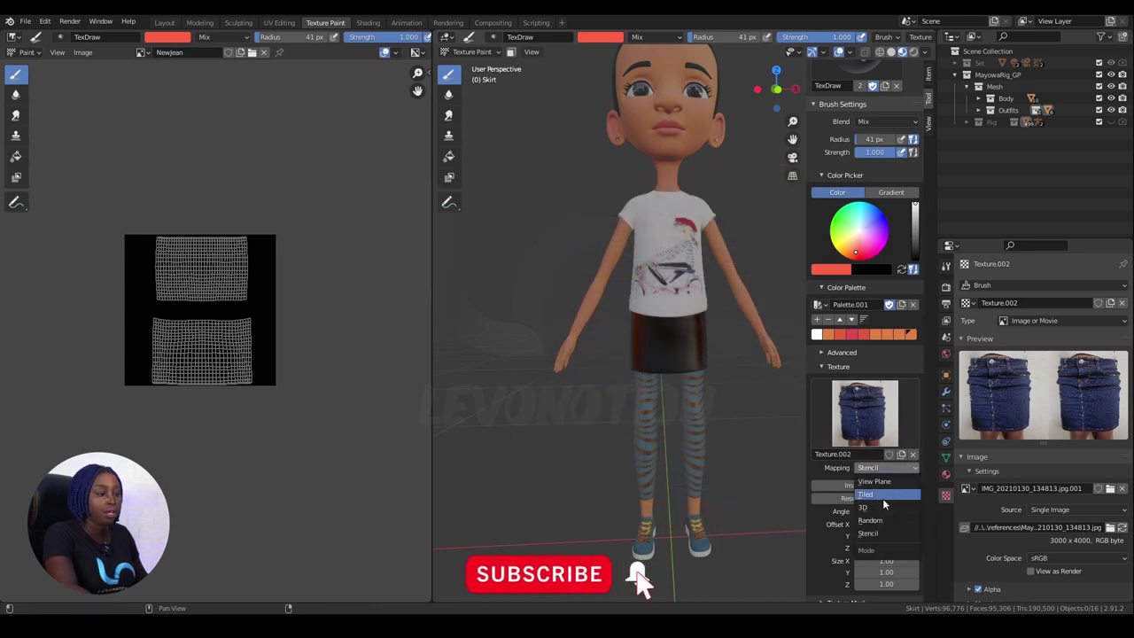
click(881, 501)
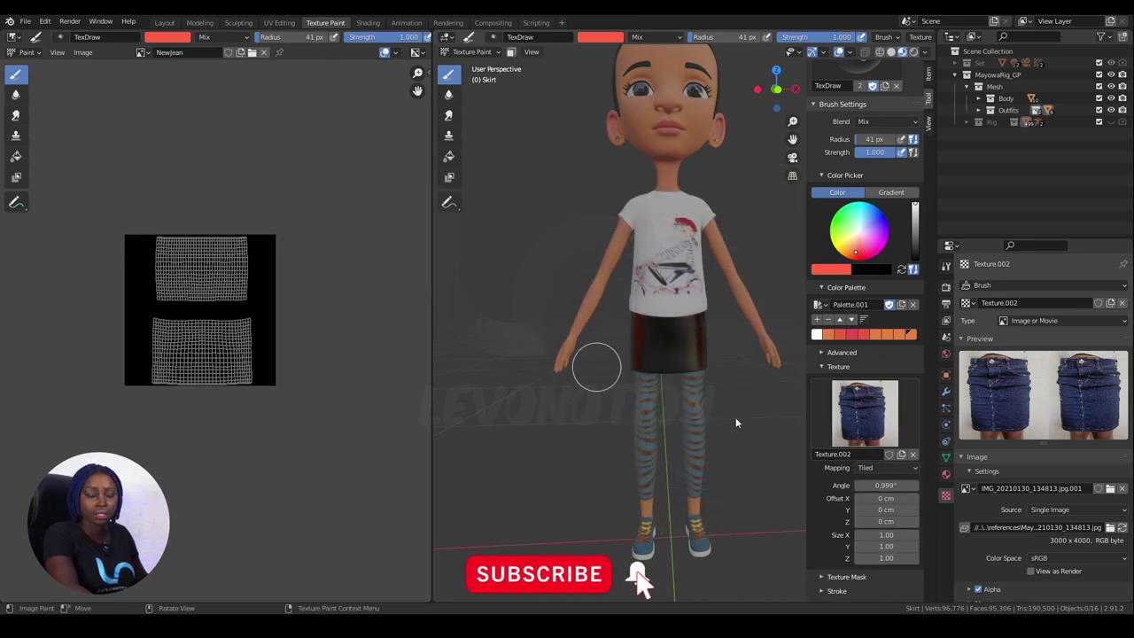
click(883, 468)
click(875, 481)
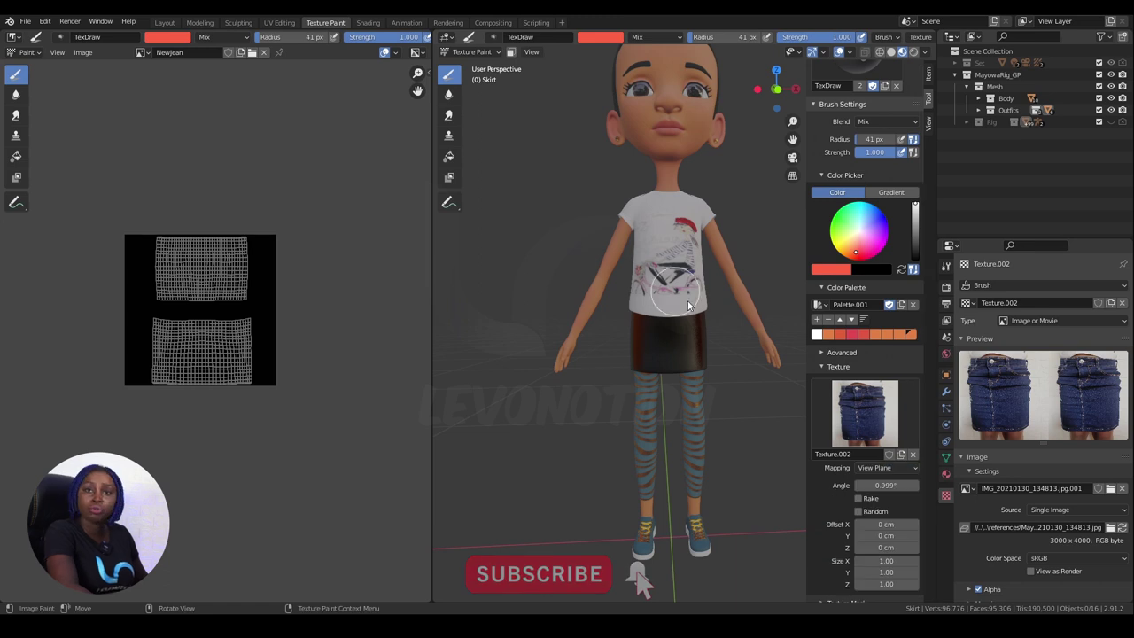
click(886, 468)
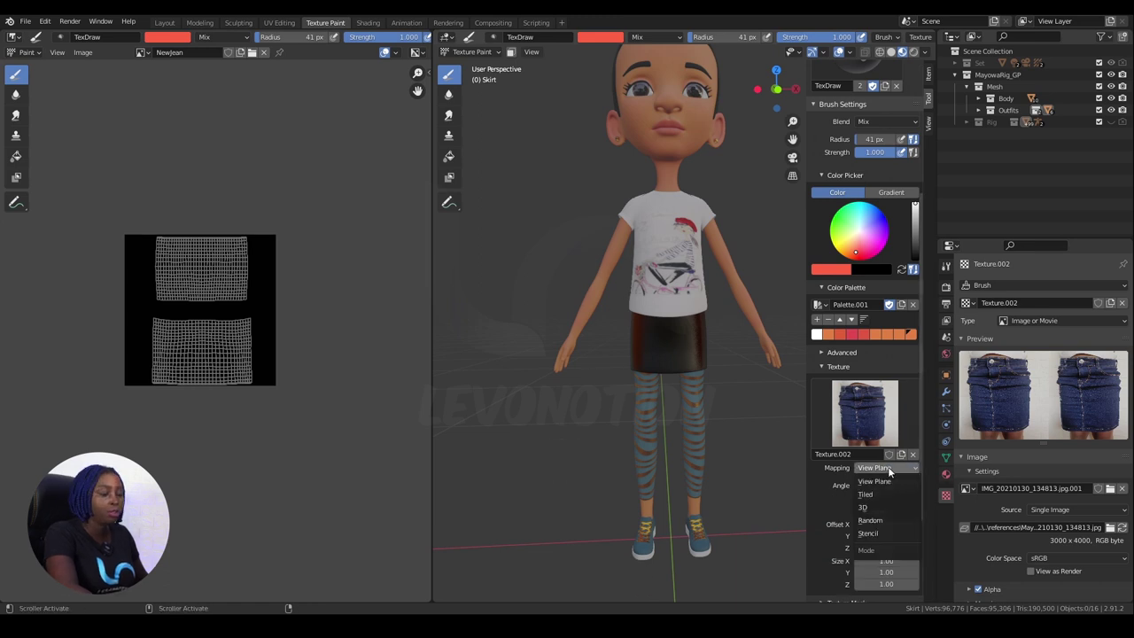
click(873, 534)
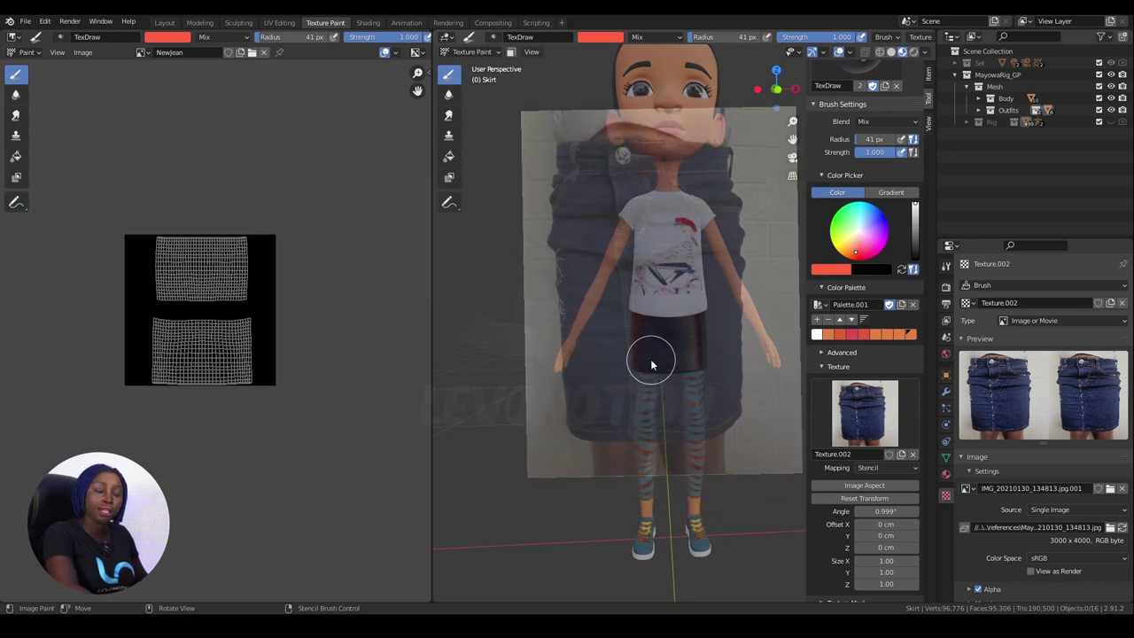
- Try moving, shrinking and rotating the stencil photo over the character and applying its image aspect
shift+middle_drag(646, 314, 624, 344)
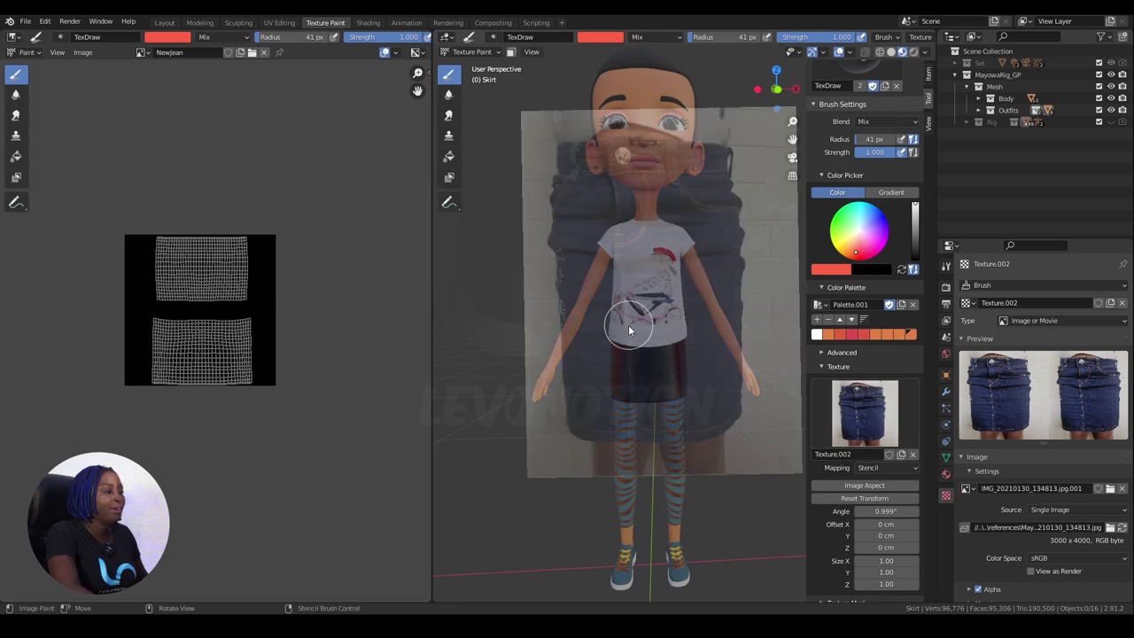
mouse_move(646, 324)
right_down()
mouse_move(565, 204)
mouse_move(581, 323)
mouse_move(641, 310)
right_up()
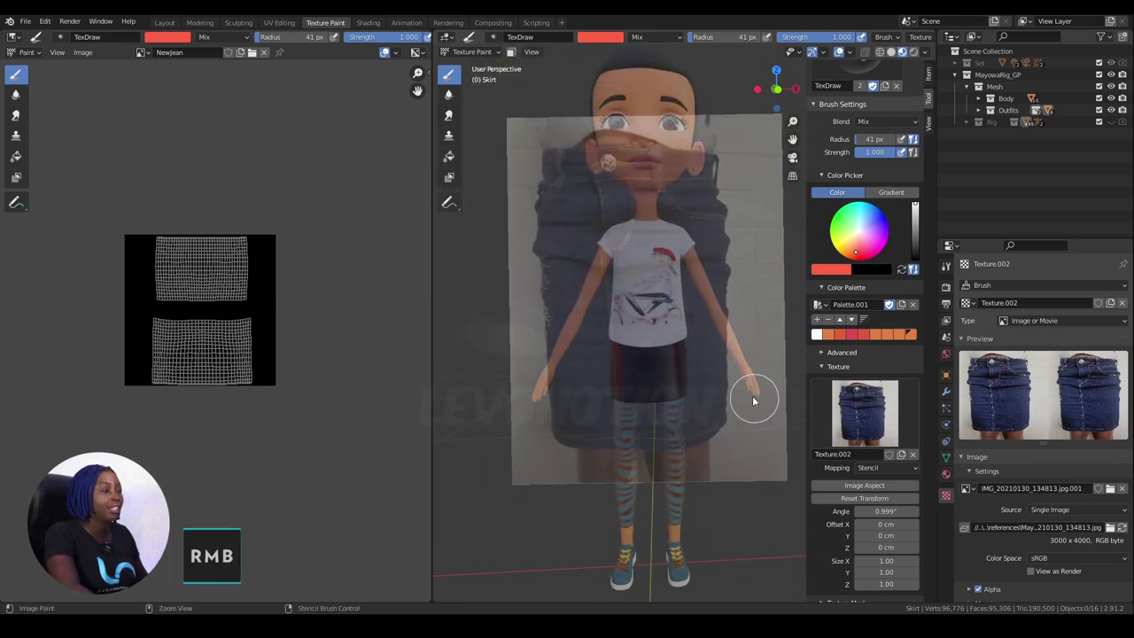
ctrl+right_drag(755, 398, 712, 412)
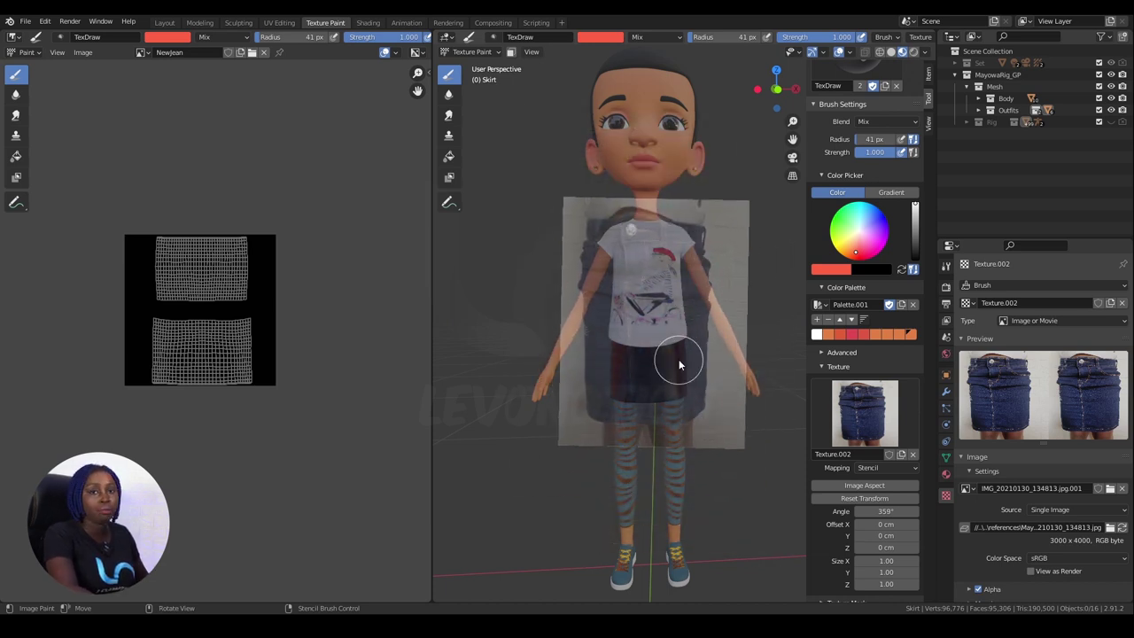
click(862, 487)
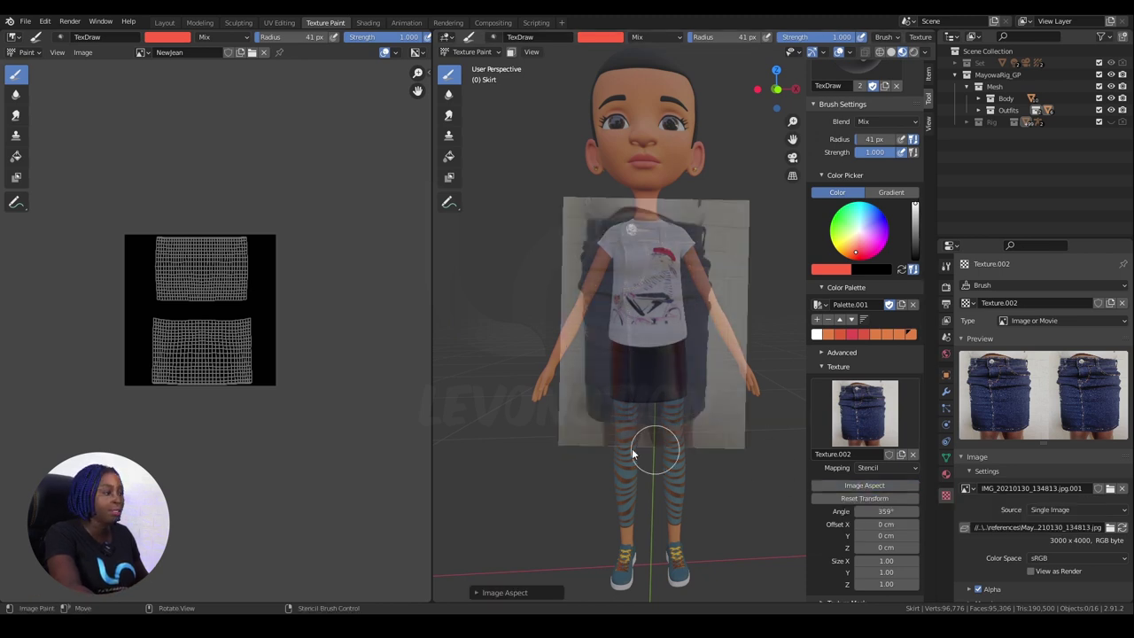
- Reset the stencil to its original image aspect and fit it over the front of the skirt by moving and scaling it
click(858, 498)
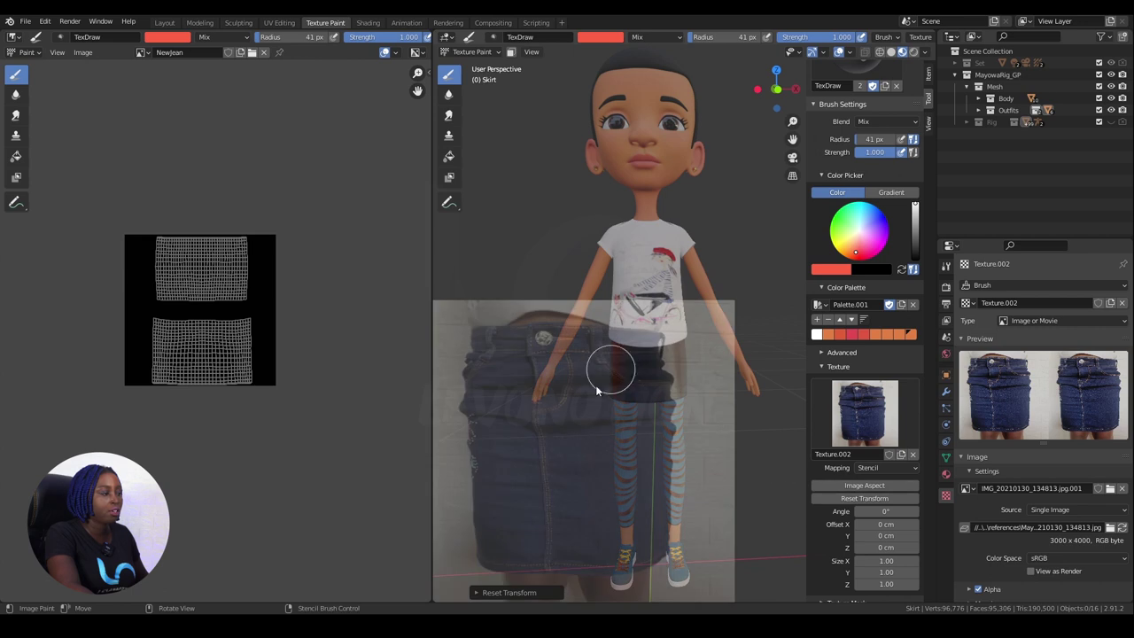
click(864, 486)
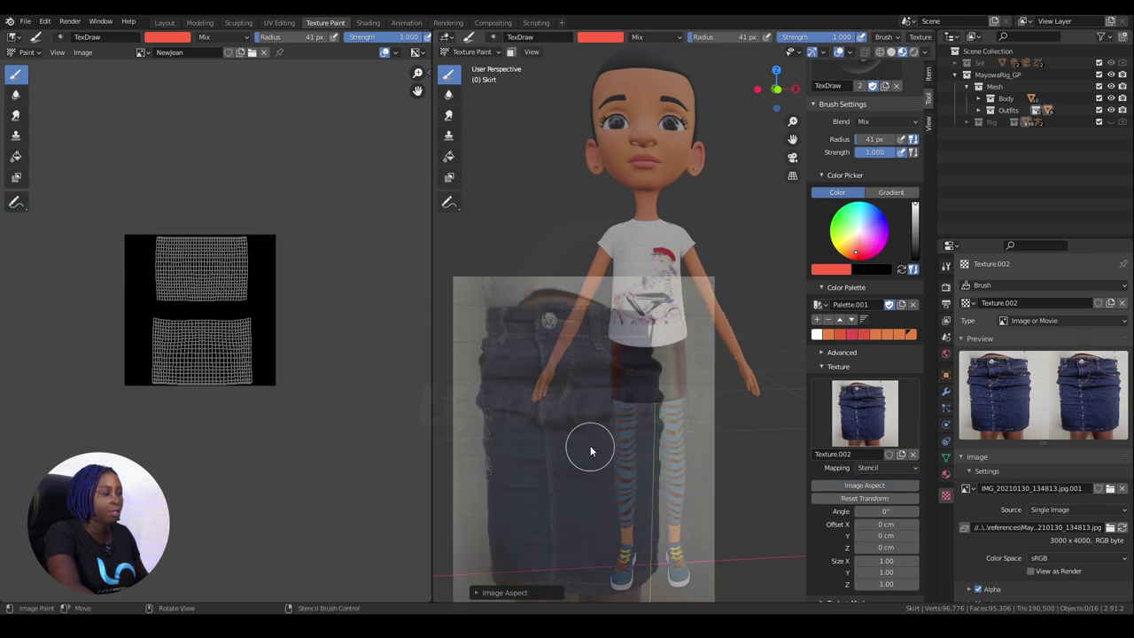
right_drag(591, 446, 657, 338)
shift+right_drag(738, 487, 706, 450)
scroll(677, 438, up, 3)
shift+middle_drag(641, 440, 651, 412)
scroll(656, 403, up, 3)
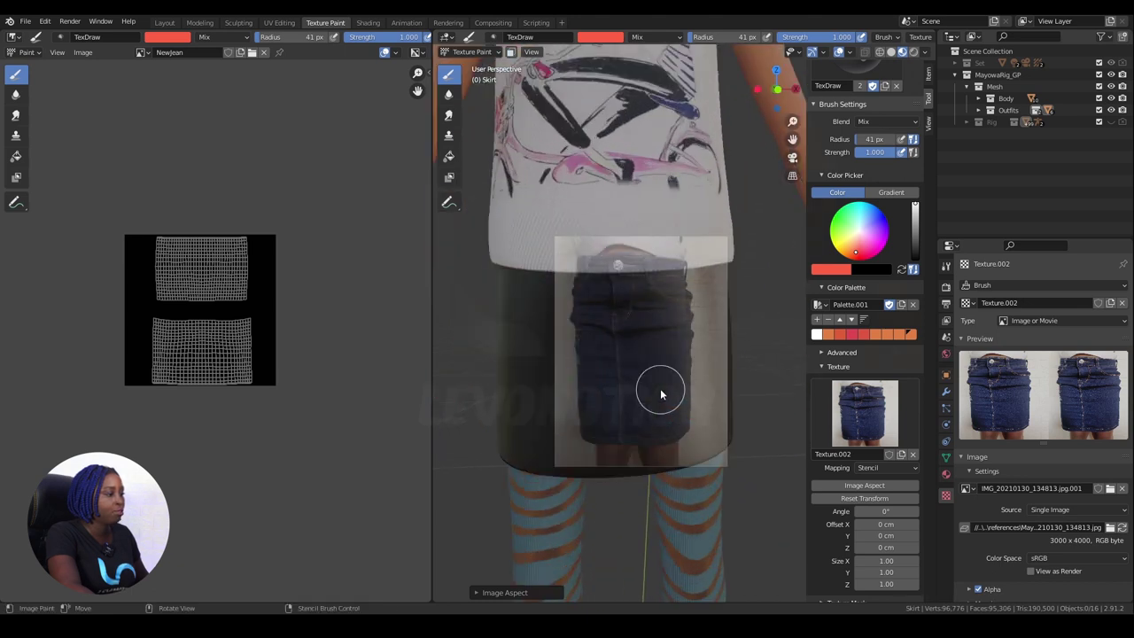
shift+right_drag(636, 411, 759, 417)
middle_drag(760, 416, 732, 425)
right_drag(736, 421, 742, 423)
- Paint the stencil photo onto the skirt's front with the red brush color, enlarging the brush radius to 93 px
mouse_move(629, 349)
mouse_down()
mouse_move(636, 395)
mouse_move(691, 370)
mouse_up()
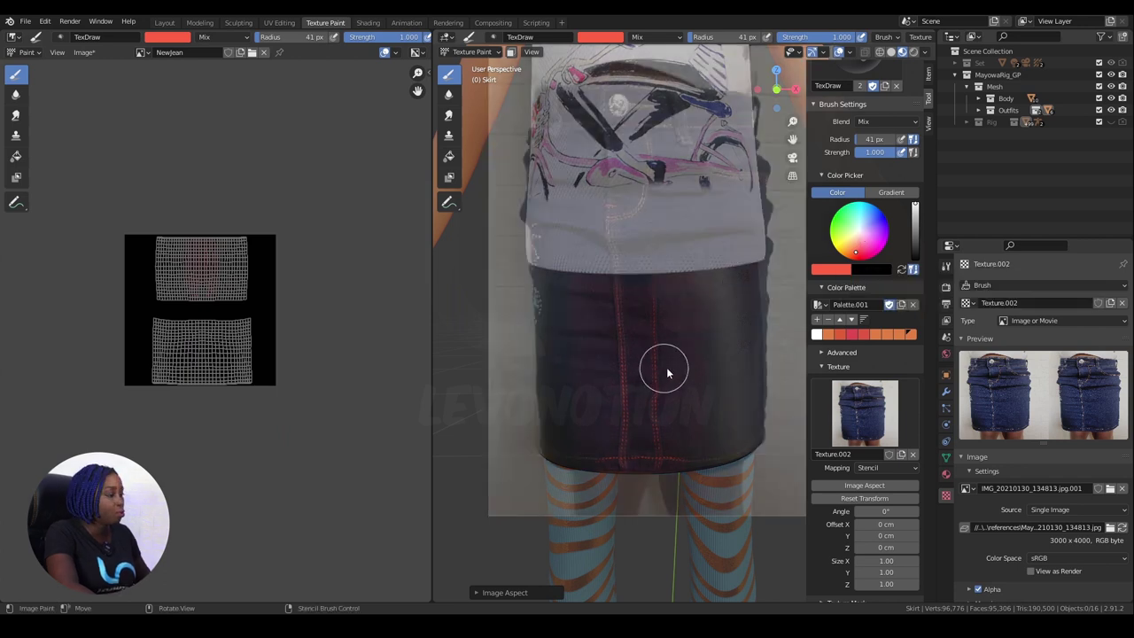
key(f)
click(696, 365)
mouse_move(639, 268)
mouse_down()
mouse_move(721, 455)
mouse_move(727, 224)
mouse_move(727, 271)
mouse_up()
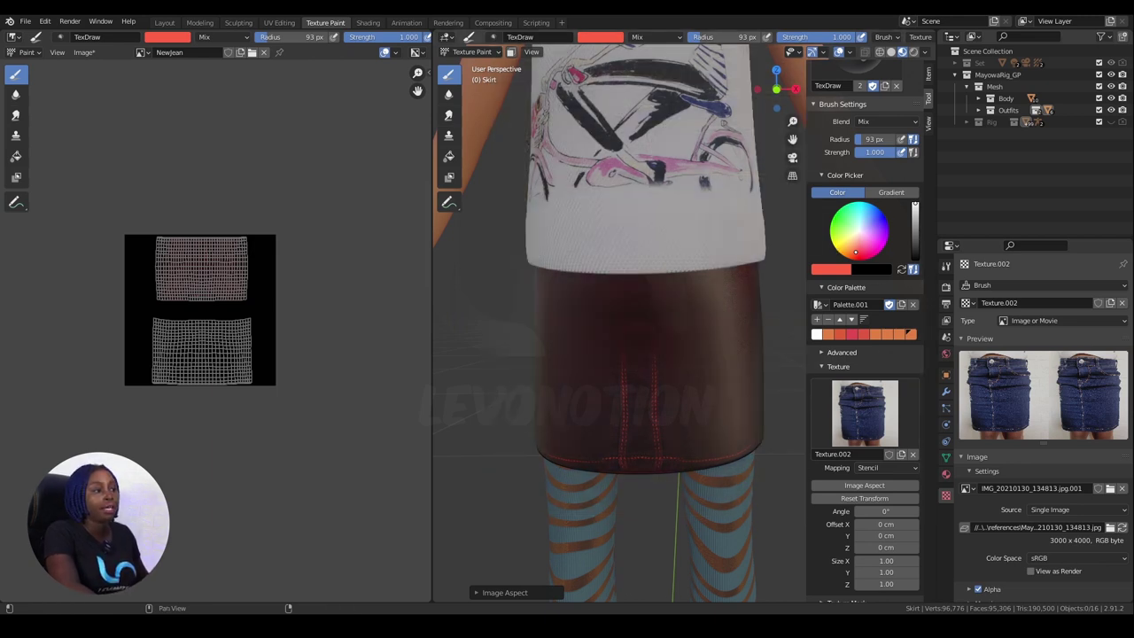
- Try a yellow brush color, swap the primary and secondary colors, set the active one to white and repaint the skirt's front
click(838, 243)
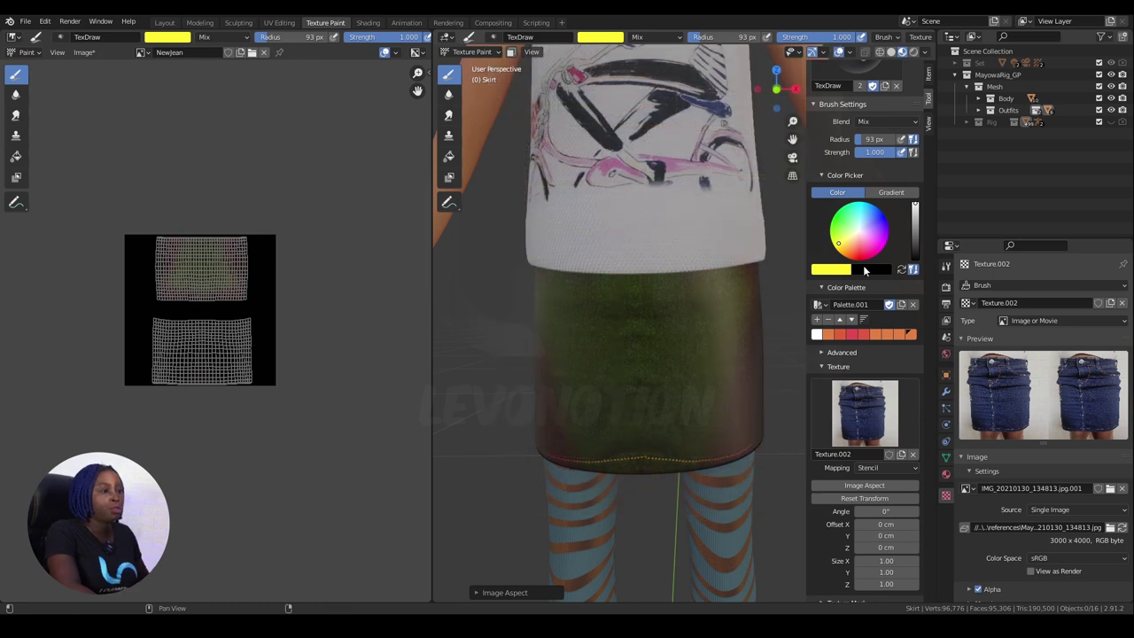
click(901, 269)
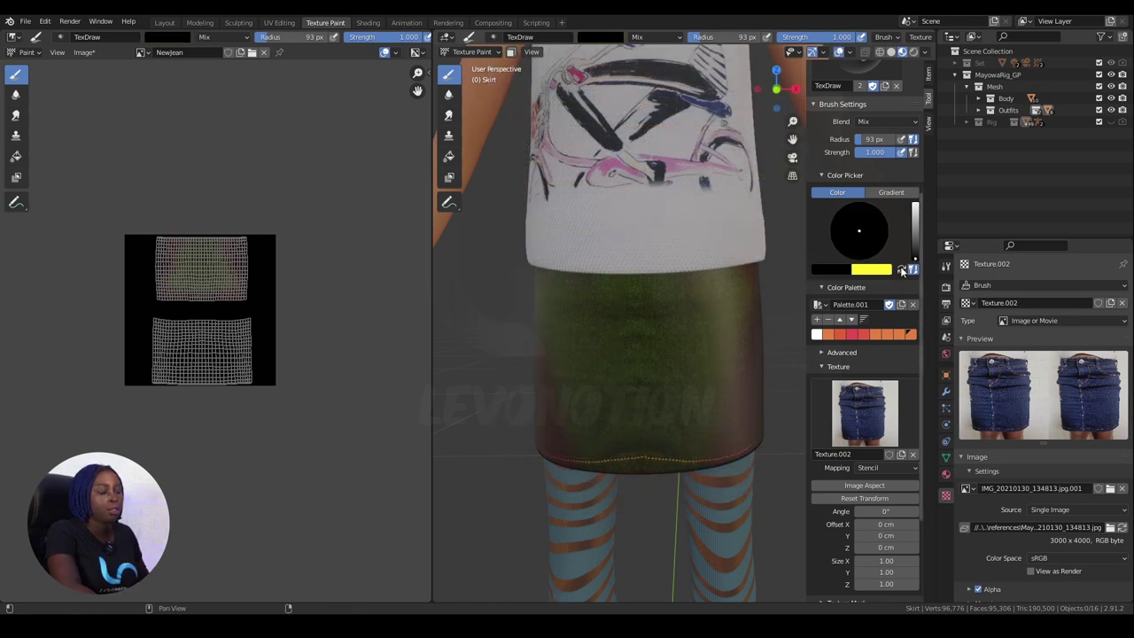
drag(913, 253, 915, 206)
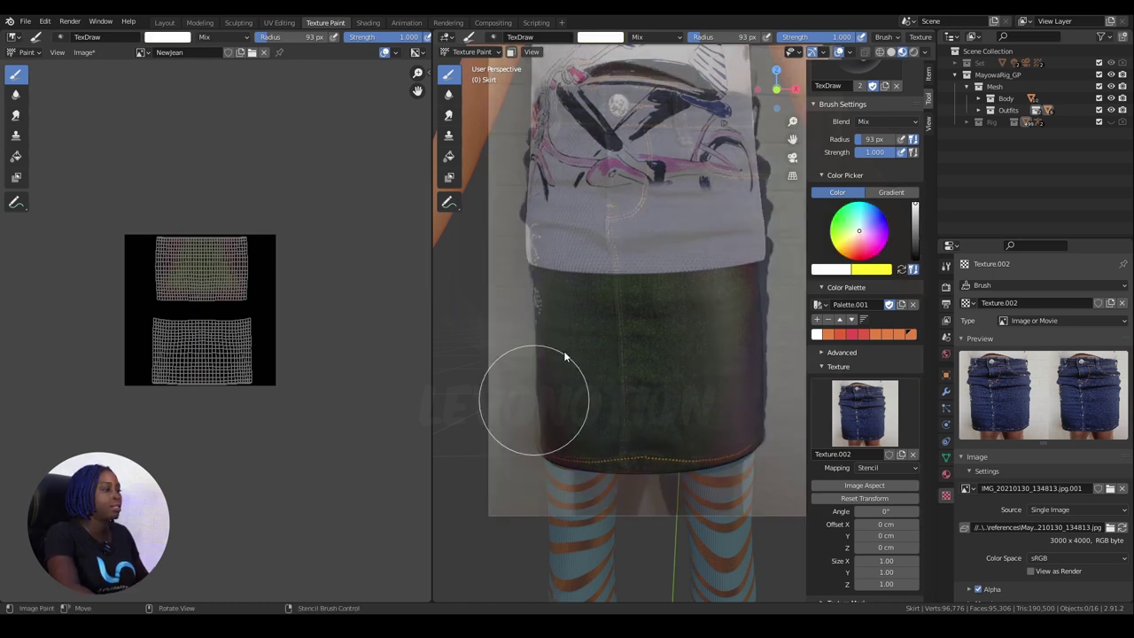
mouse_move(627, 317)
mouse_down()
mouse_move(646, 468)
mouse_move(694, 296)
mouse_move(721, 246)
mouse_move(708, 280)
mouse_up()
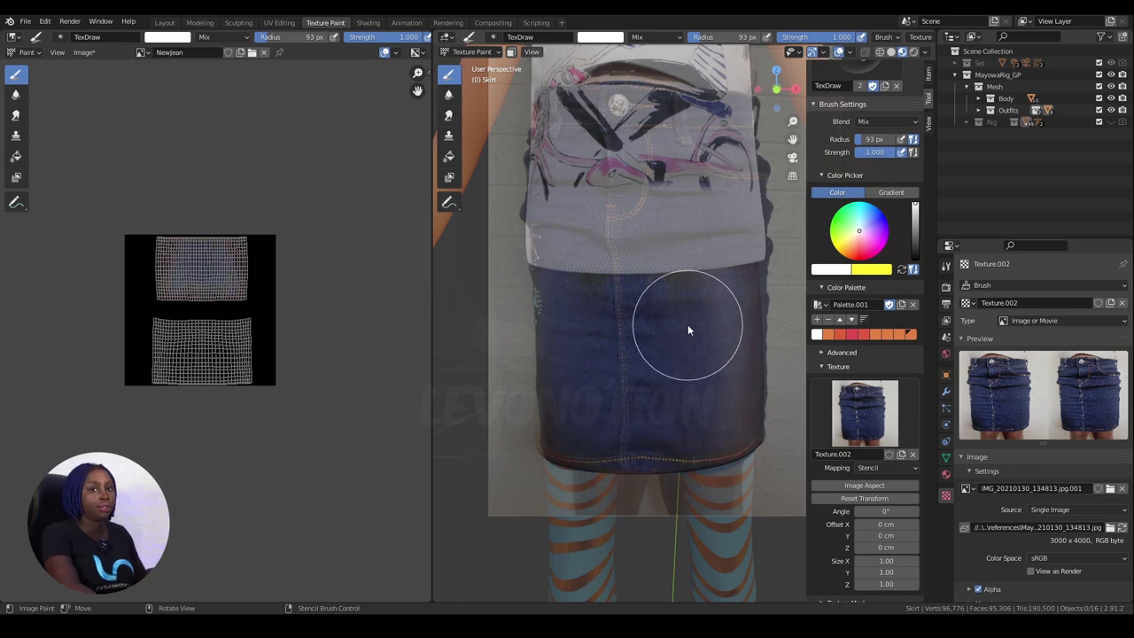
- Turn the brush's X mirror symmetry off and toggle it repeatedly, leaving it on
scroll(860, 500, down, 3)
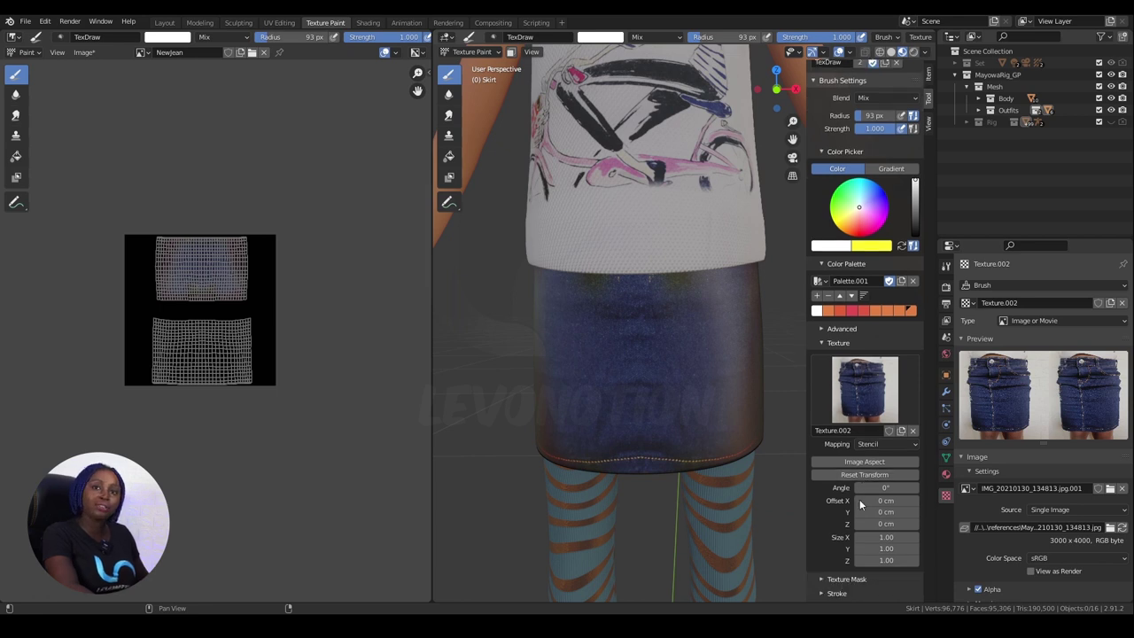
scroll(857, 498, down, 1)
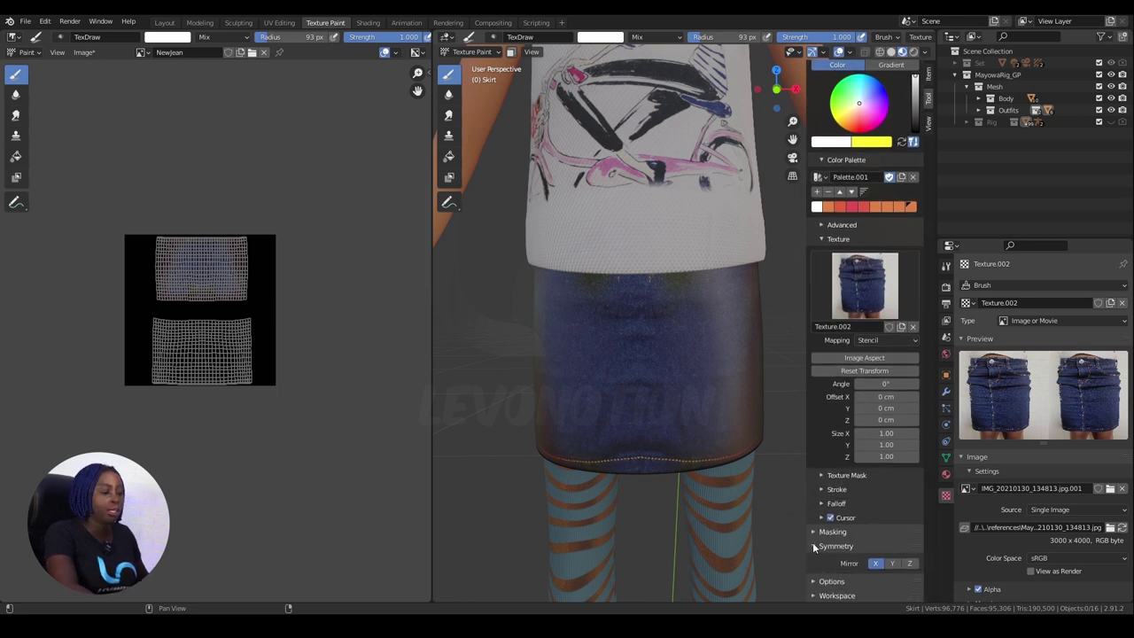
click(875, 564)
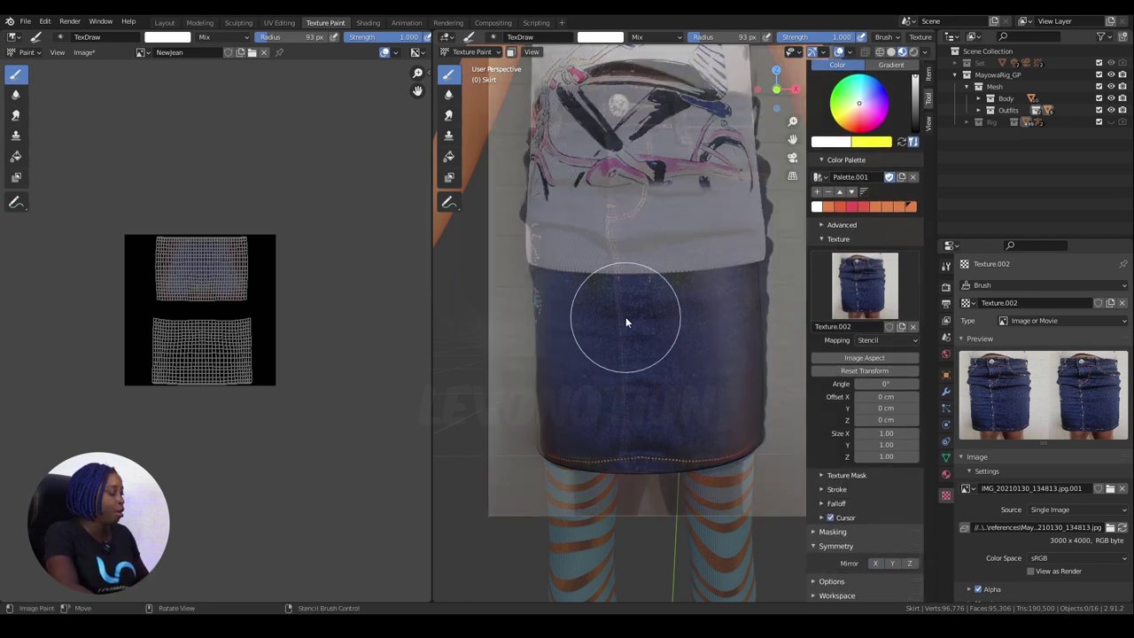
key(q)
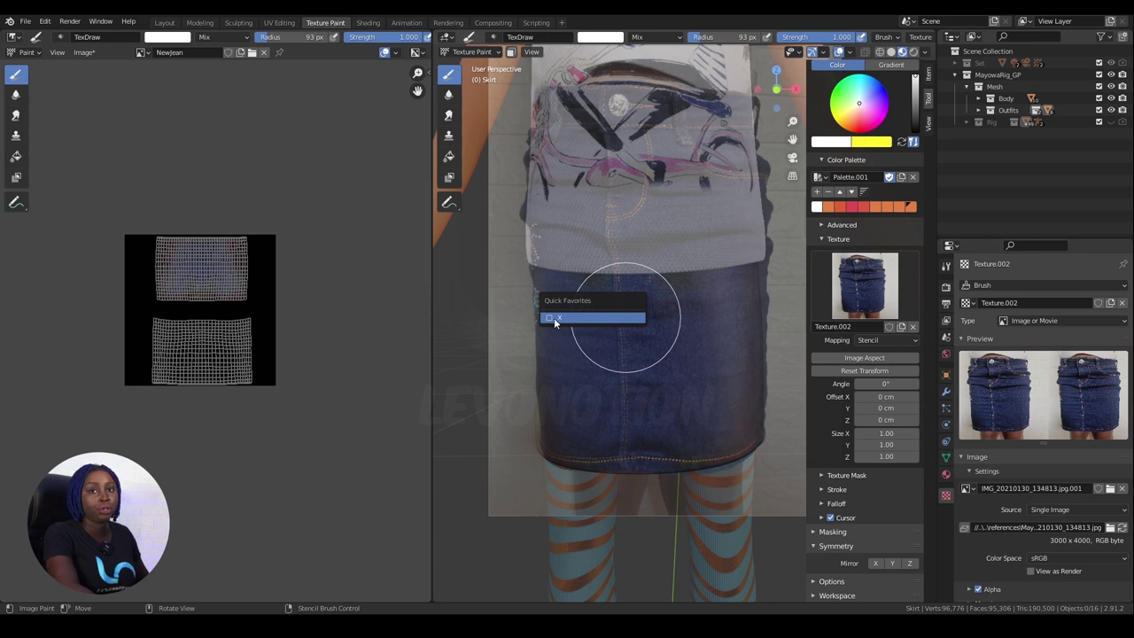
click(557, 316)
key(q)
click(589, 309)
key(q)
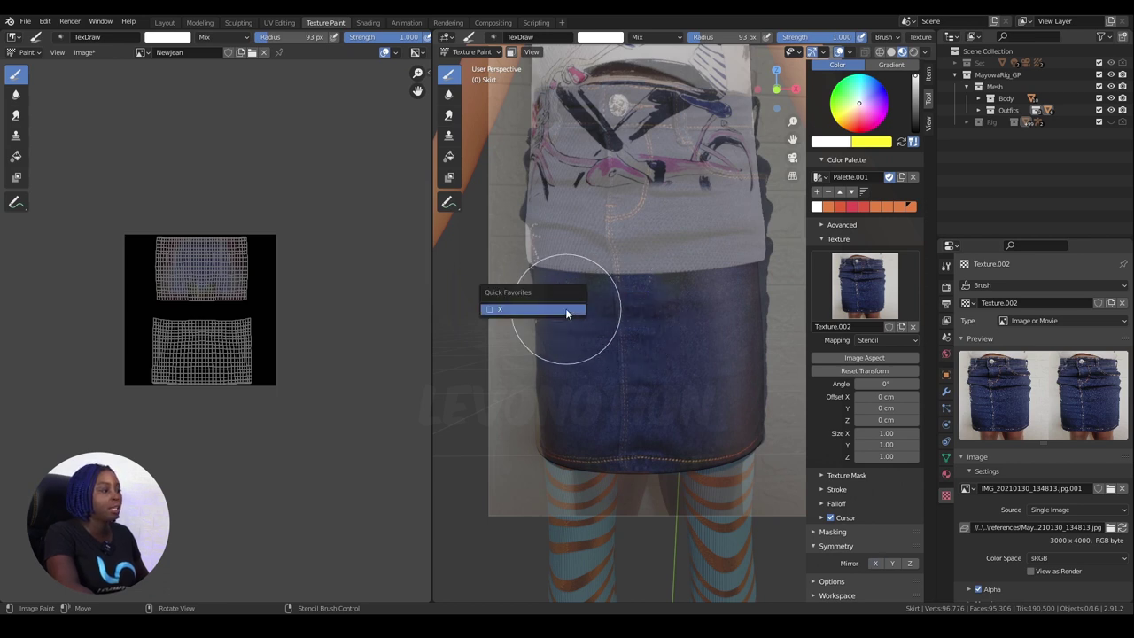
click(566, 308)
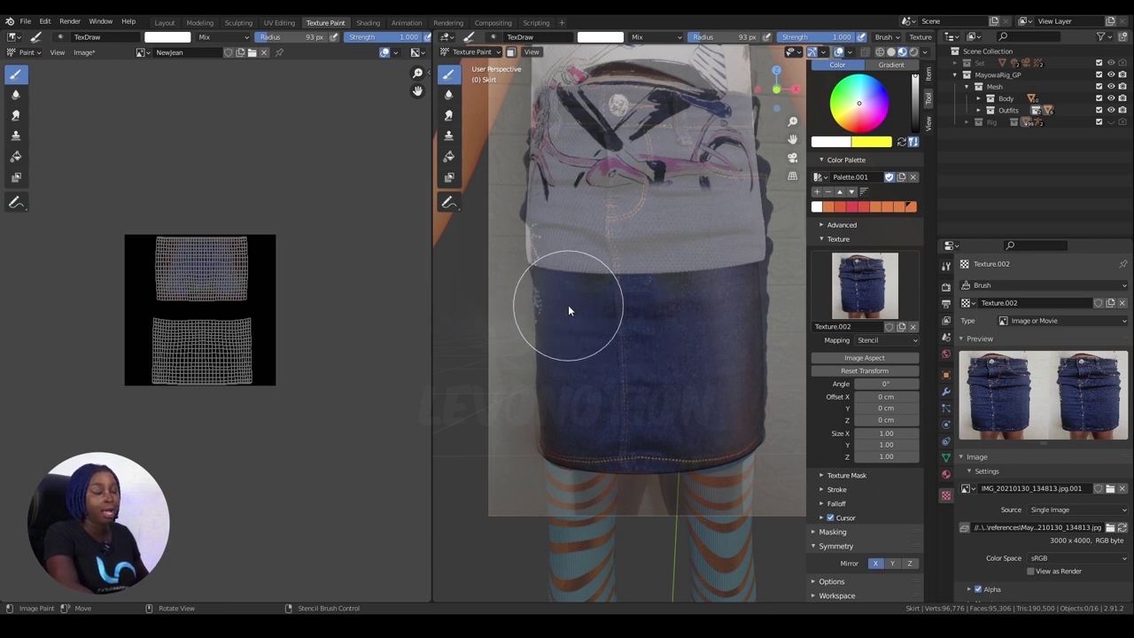
- Reduce the brush radius to 65 px
key(f)
click(631, 335)
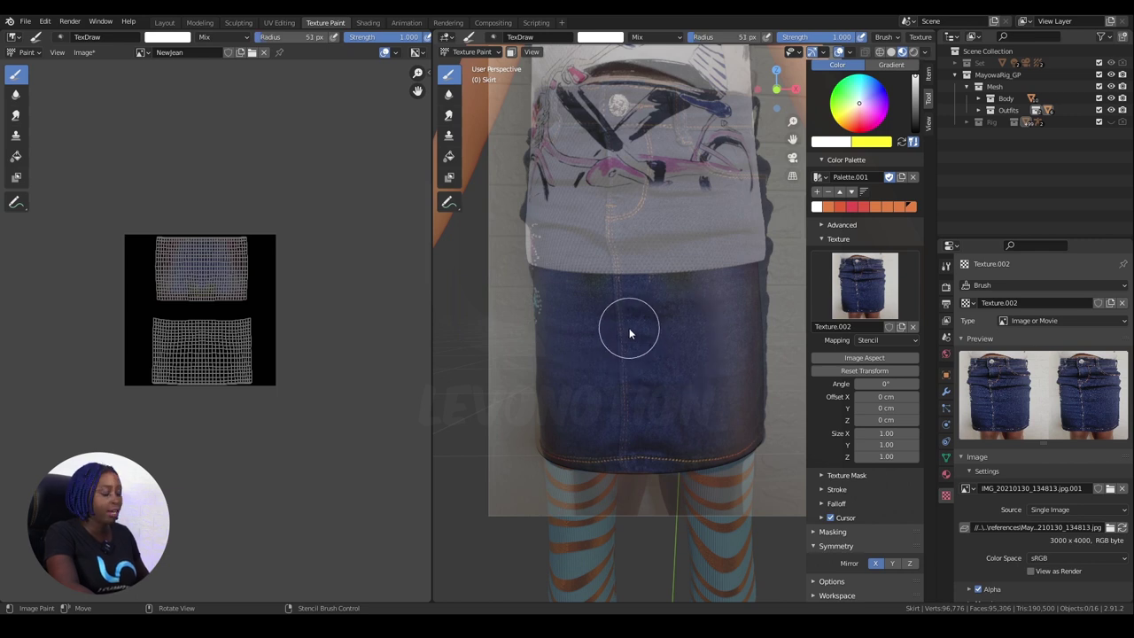
key(f)
click(639, 330)
- Shift the stencil photo to line up its center seam and hem with the middle of the skirt's front
middle_drag(644, 338, 645, 328)
mouse_move(626, 318)
right_down()
mouse_move(640, 316)
mouse_move(625, 310)
right_up()
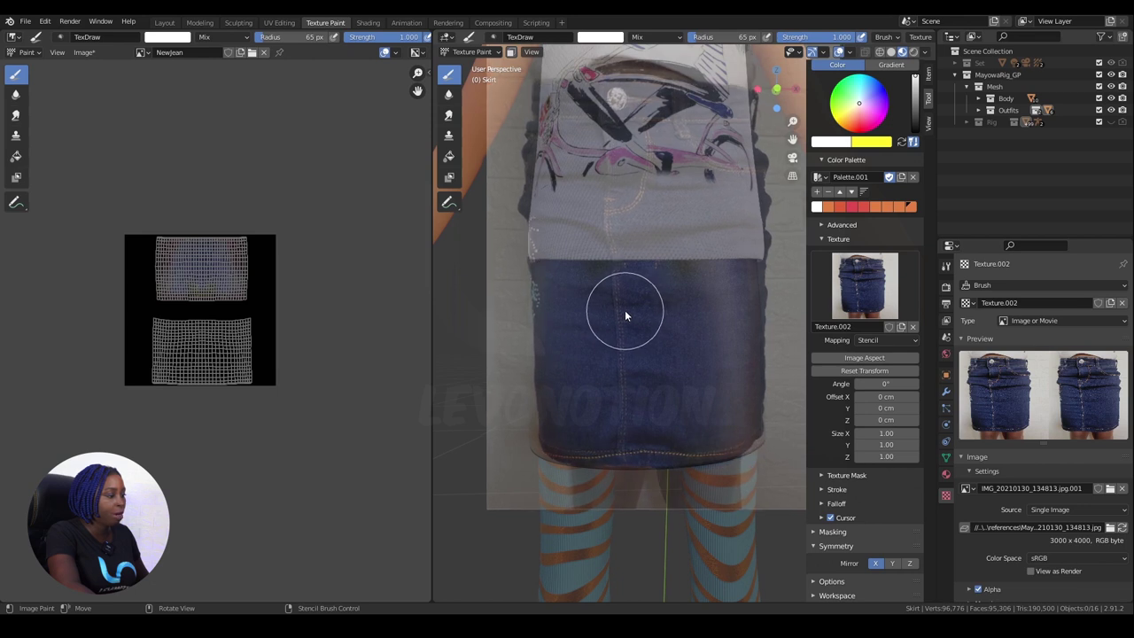
middle_drag(665, 334, 666, 331)
right_drag(701, 363, 720, 362)
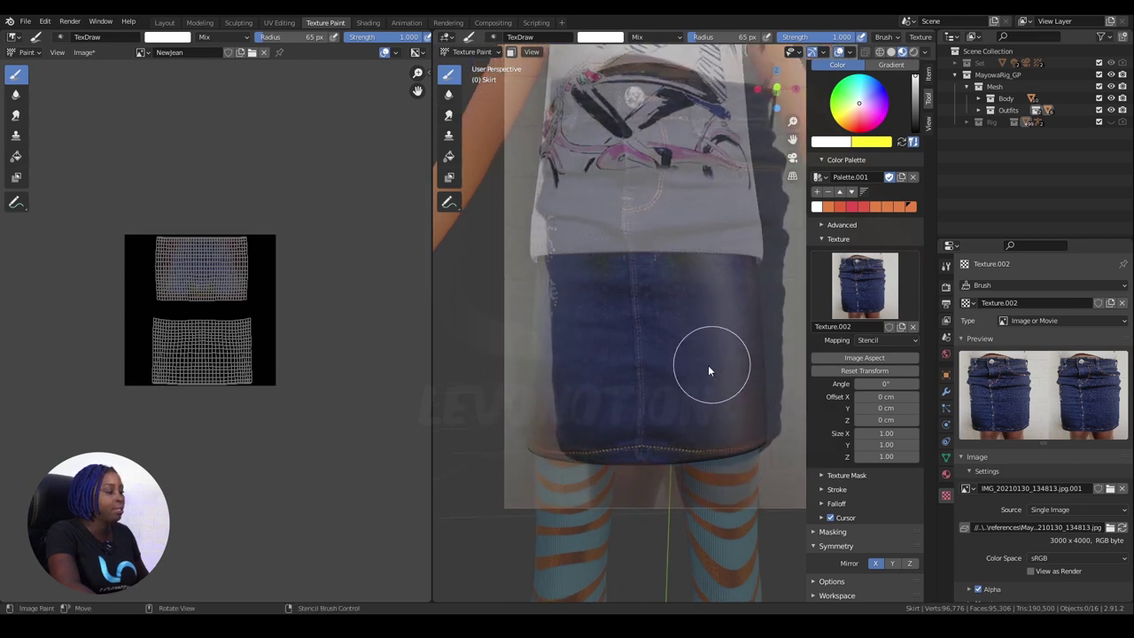
- Isolate the skirt in local view from Object Mode and return it to Texture Paint mode
middle_drag(708, 365, 712, 372)
right_drag(700, 307, 686, 364)
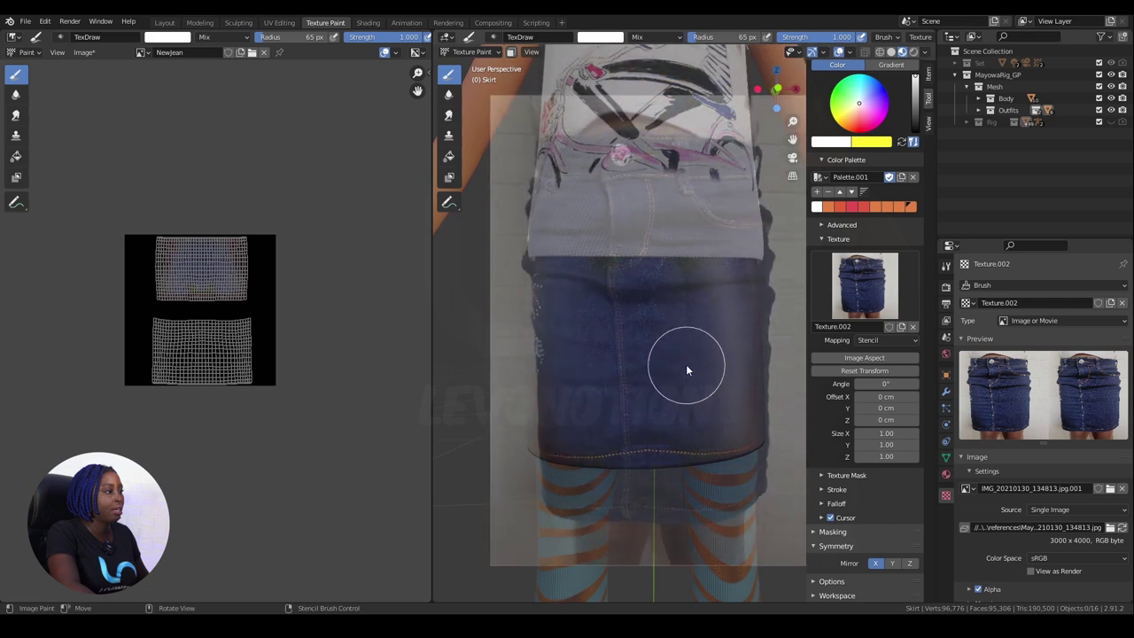
middle_drag(686, 343, 686, 344)
key(ctrl+Tab)
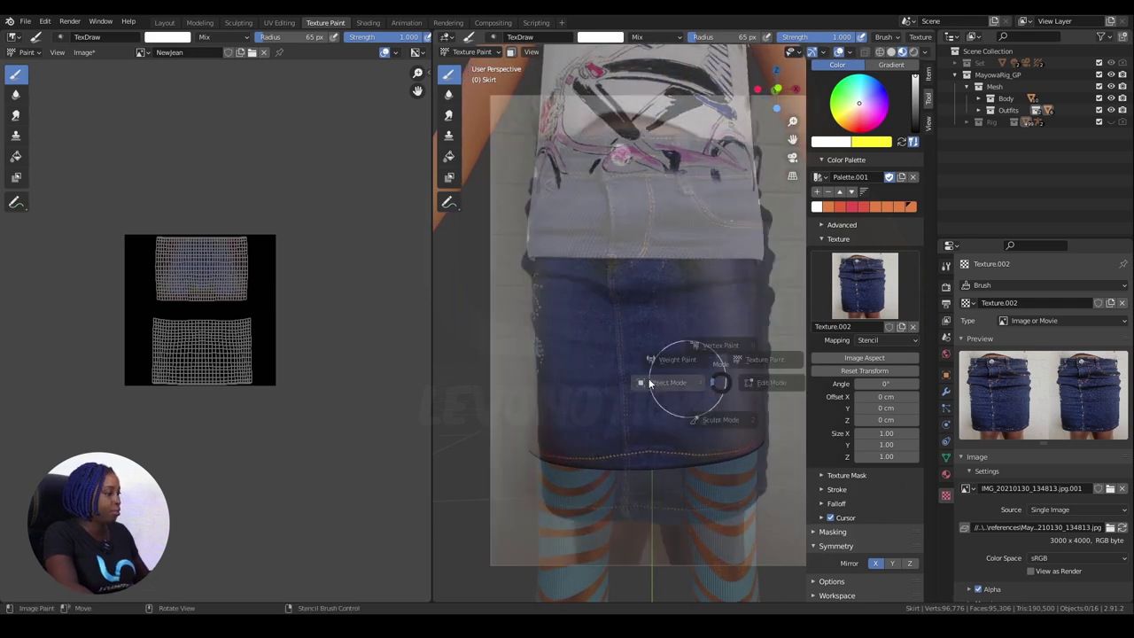
click(653, 382)
click(675, 393)
key(KP_Divide)
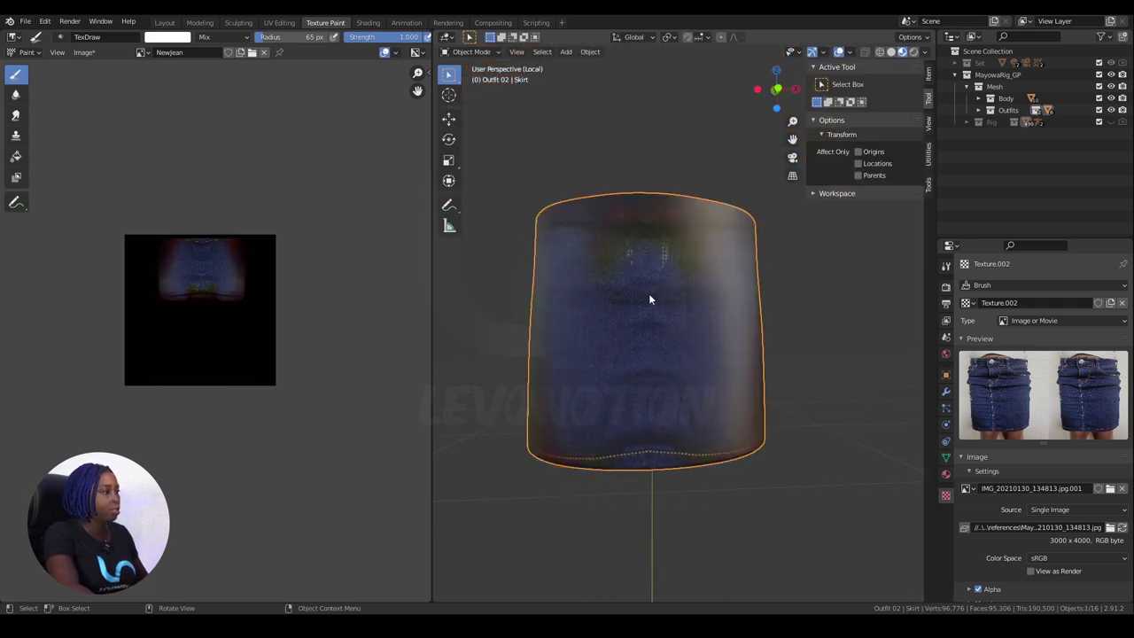
key(ctrl+Tab)
click(718, 249)
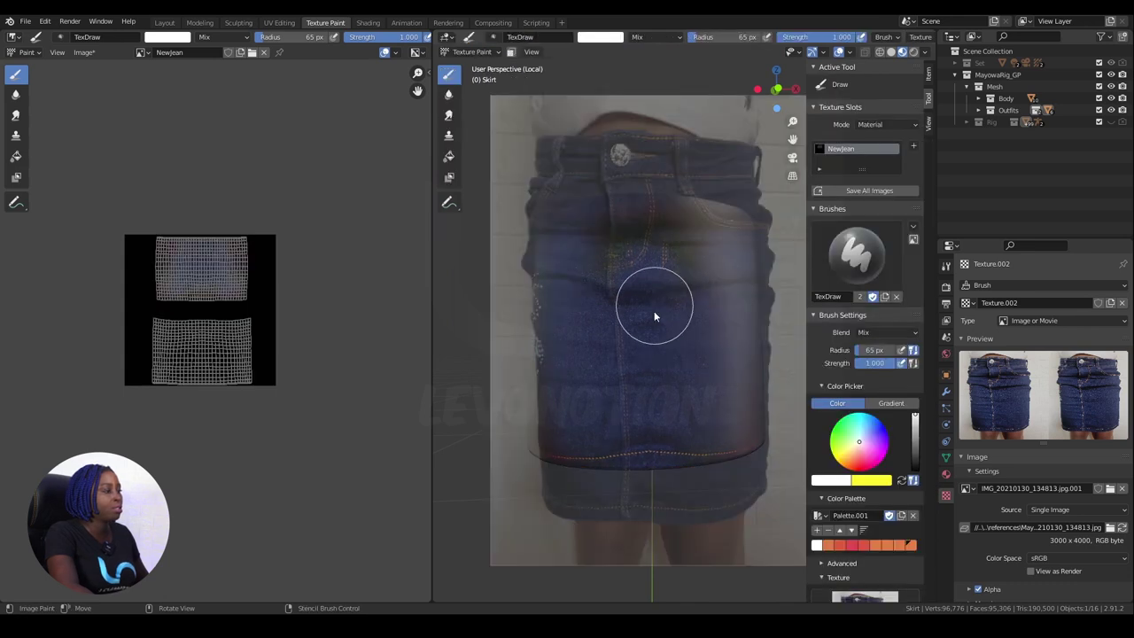
- Scale the stencil photo down and center it over the front of the isolated skirt
right_drag(674, 300, 672, 311)
middle_drag(671, 311, 671, 324)
right_drag(671, 323, 669, 337)
shift+right_drag(792, 523, 751, 459)
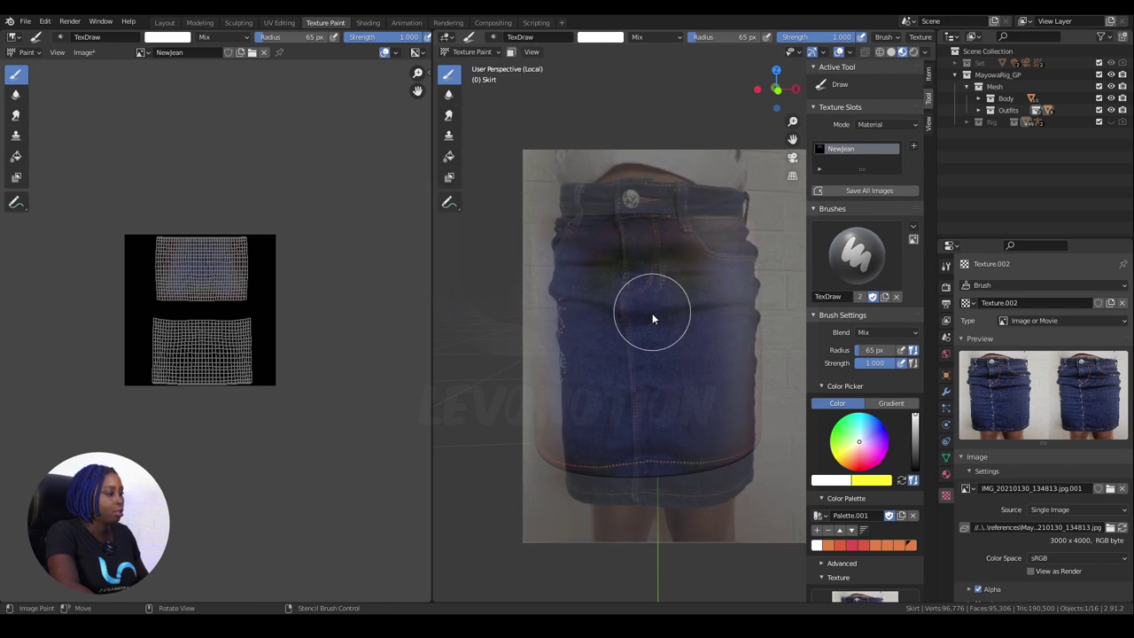
middle_drag(652, 313, 654, 311)
right_drag(665, 316, 683, 307)
- Paint the denim photo over the skirt's front, including the center seam and pocket stitching, and reduce the brush radius to 50 px
mouse_move(655, 219)
mouse_down()
mouse_move(662, 257)
mouse_move(648, 289)
mouse_move(628, 225)
mouse_up()
key(q)
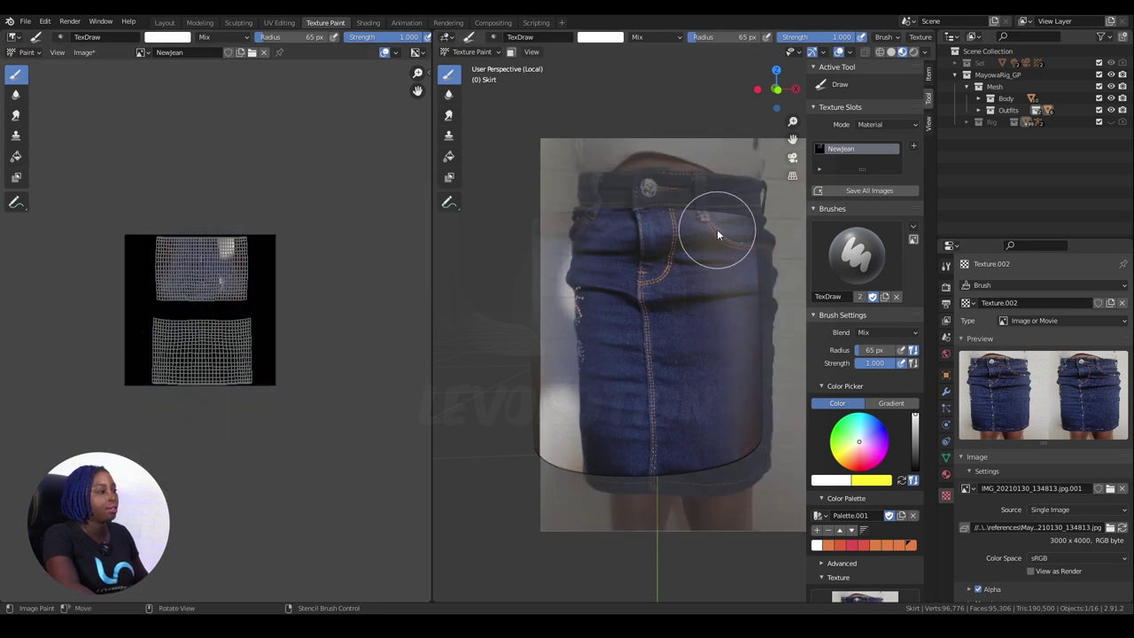
key(f)
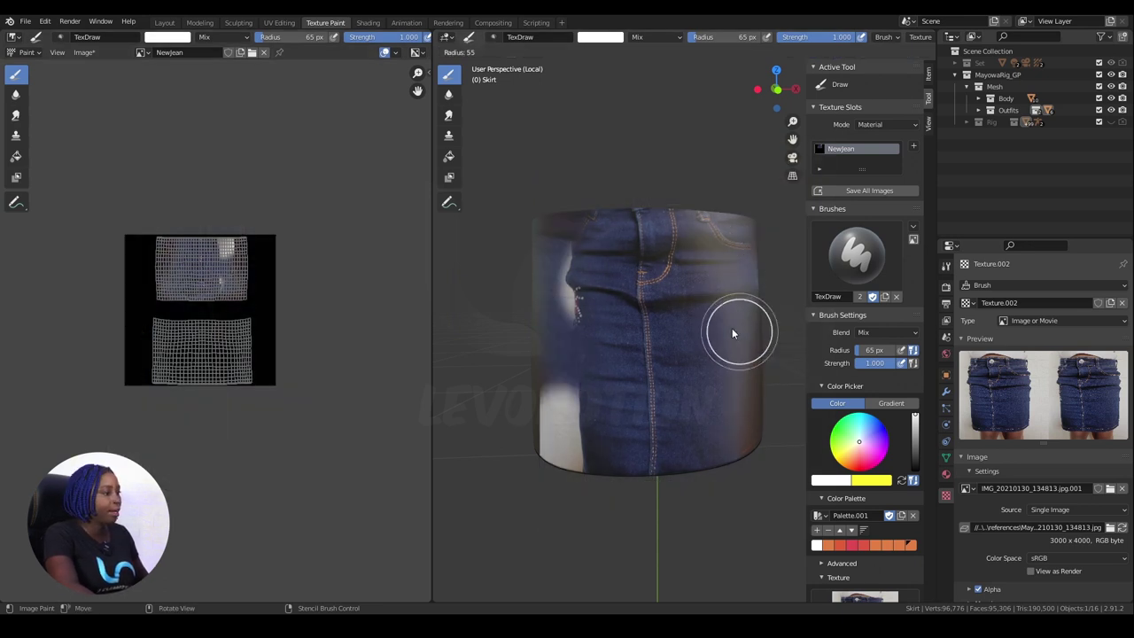
click(730, 329)
key(q)
click(712, 326)
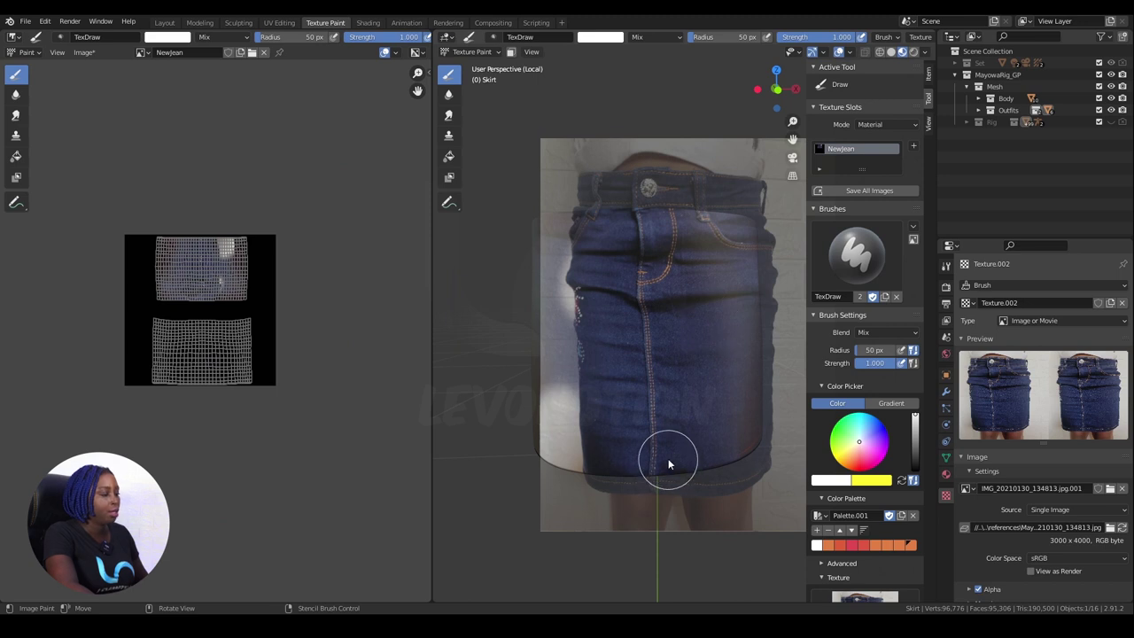
- Tilt the stencil photo slightly and line it up with the skirt's front and hem from an angled view
mouse_move(666, 461)
middle_down()
mouse_move(661, 440)
mouse_move(701, 447)
middle_up()
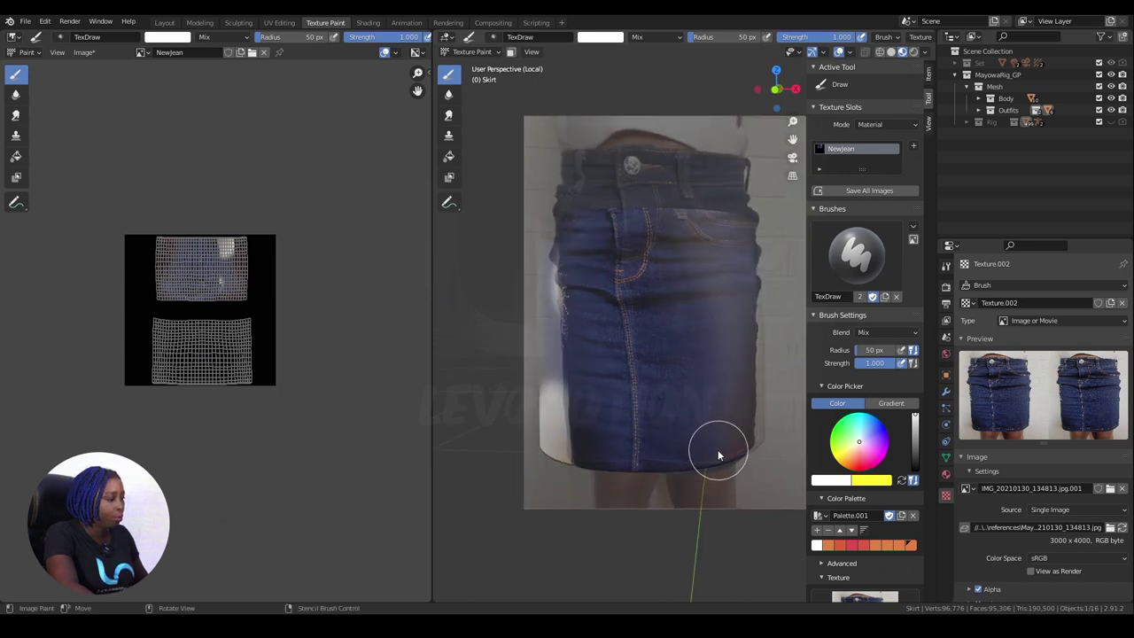
right_drag(721, 447, 722, 445)
middle_drag(721, 445, 714, 458)
right_drag(723, 438, 717, 437)
middle_drag(717, 438, 750, 481)
right_drag(750, 482, 750, 482)
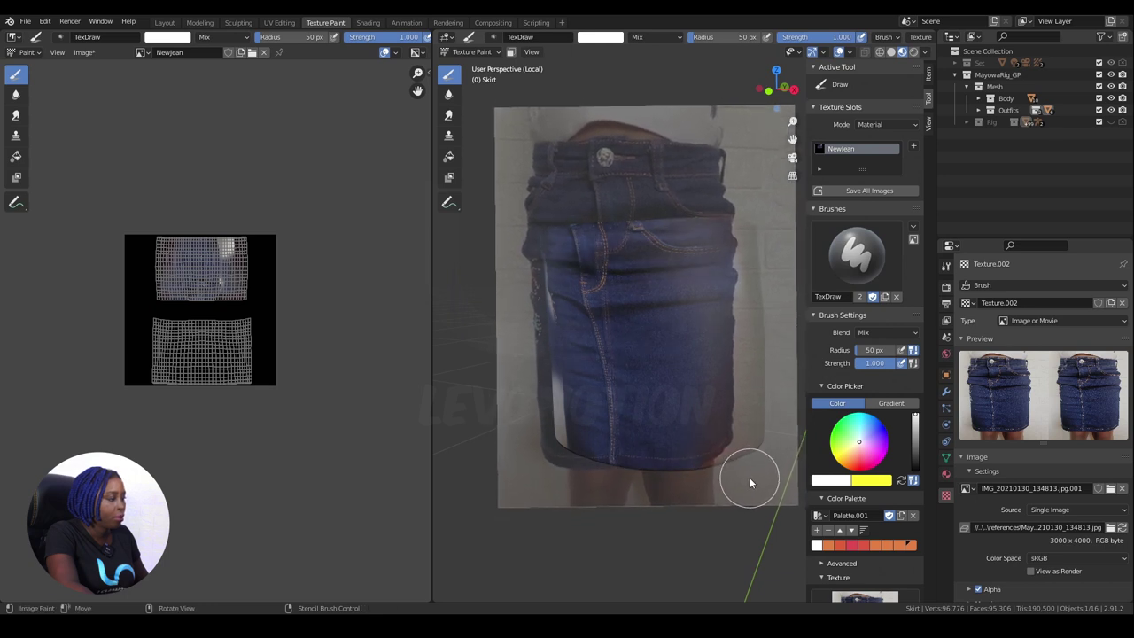
- Reduce the brush radius to 36 px, then to 14 px, and paint the stitching beside the center seam along the front hem
key(f)
click(667, 465)
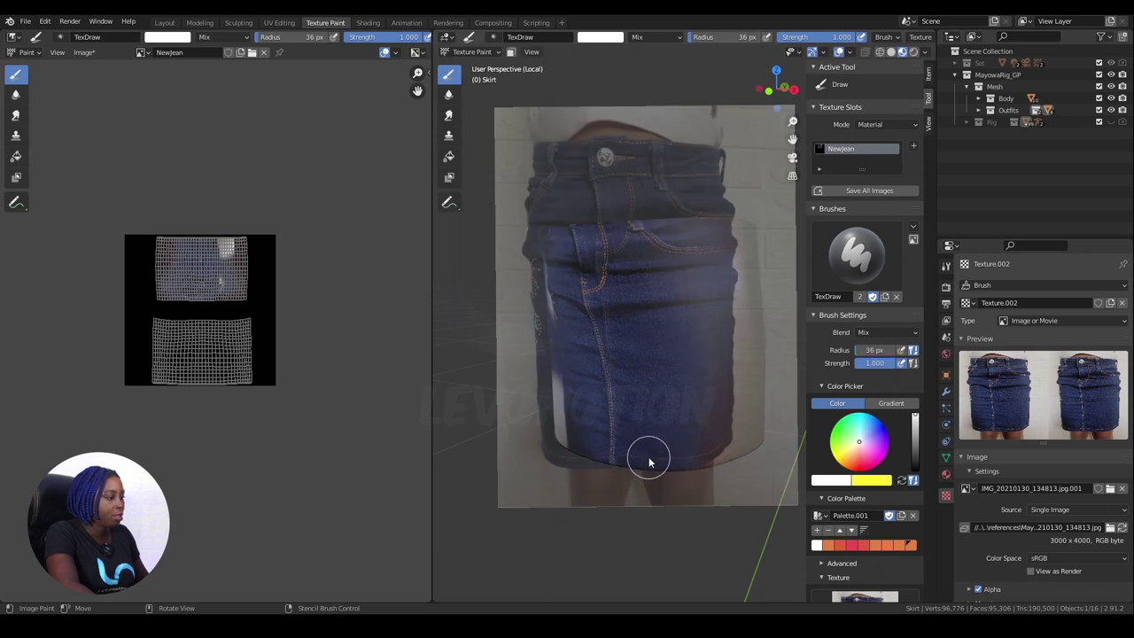
key(f)
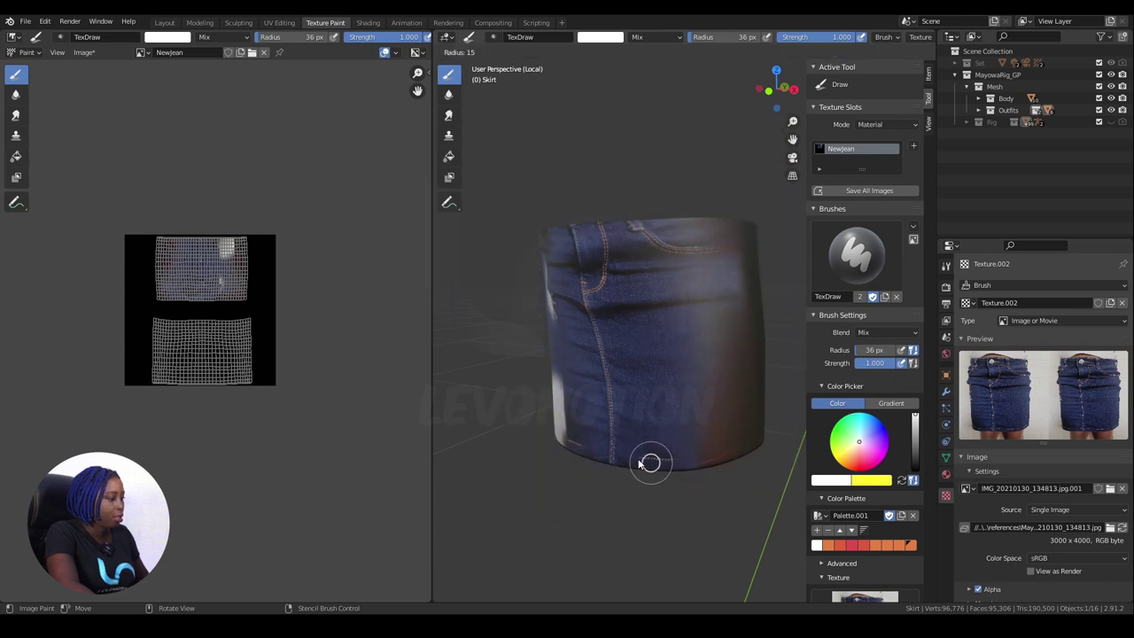
click(636, 461)
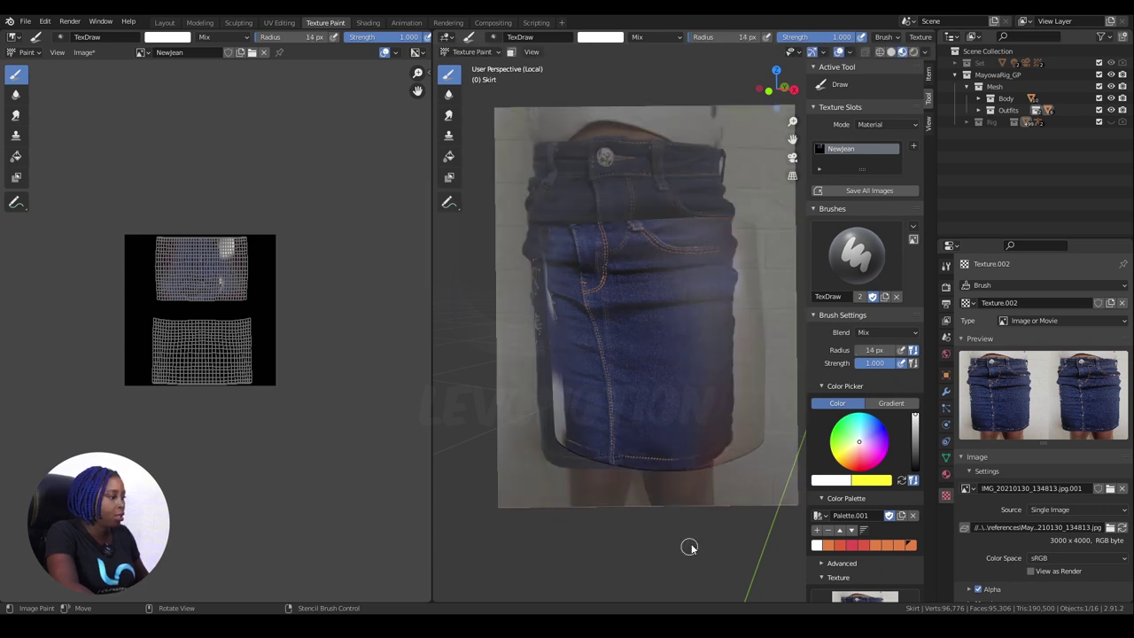
- Enlarge the brush radius to 59 px, nudge the stencil photo up and continue painting the denim and hem stitching toward the skirt's side
middle_drag(689, 547, 699, 503)
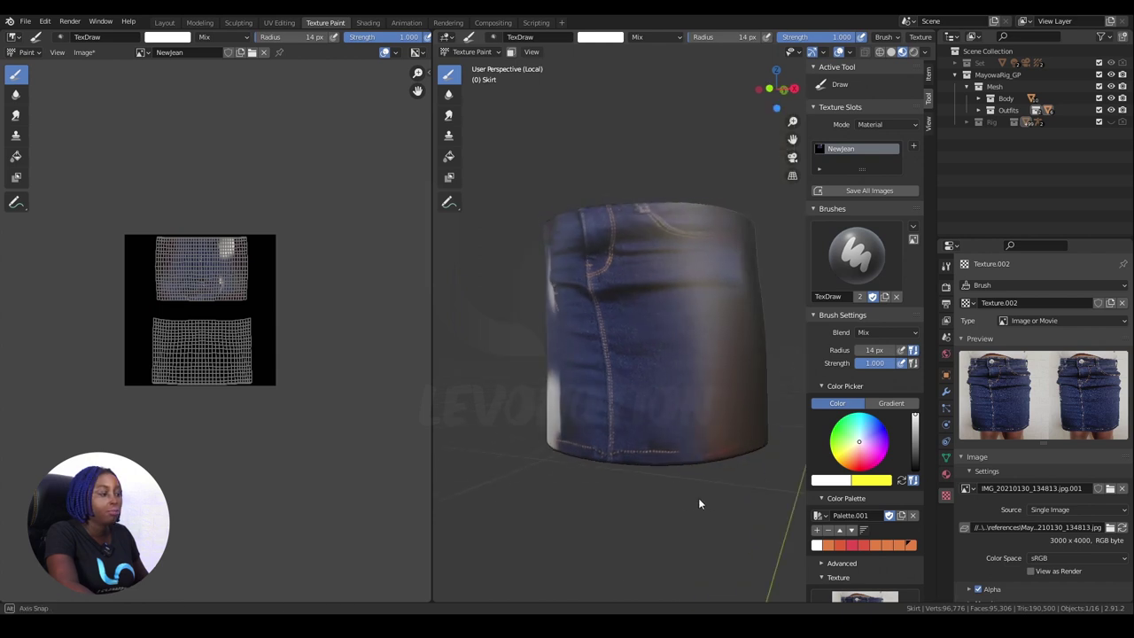
key(f)
click(652, 427)
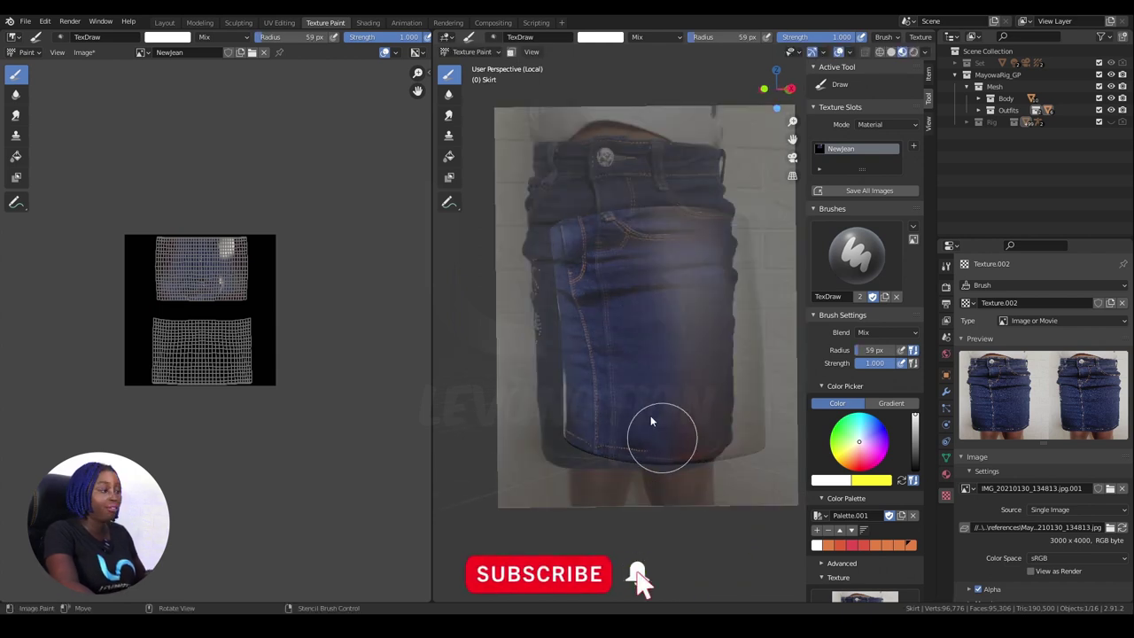
mouse_move(664, 395)
right_down()
mouse_move(684, 385)
mouse_move(650, 396)
mouse_move(664, 390)
right_up()
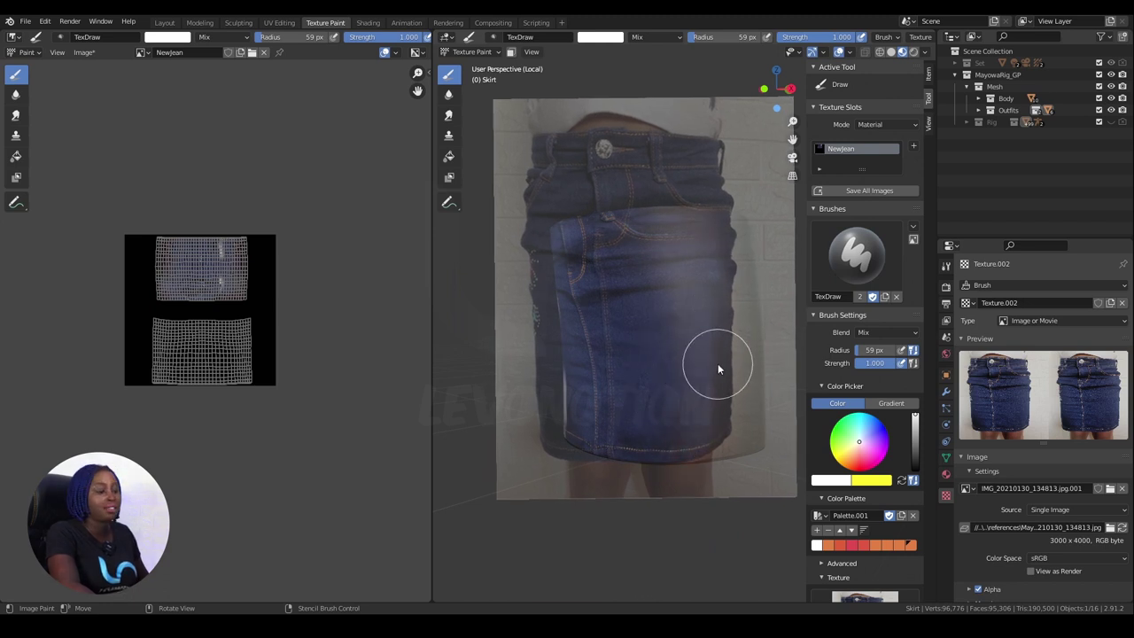
key(q)
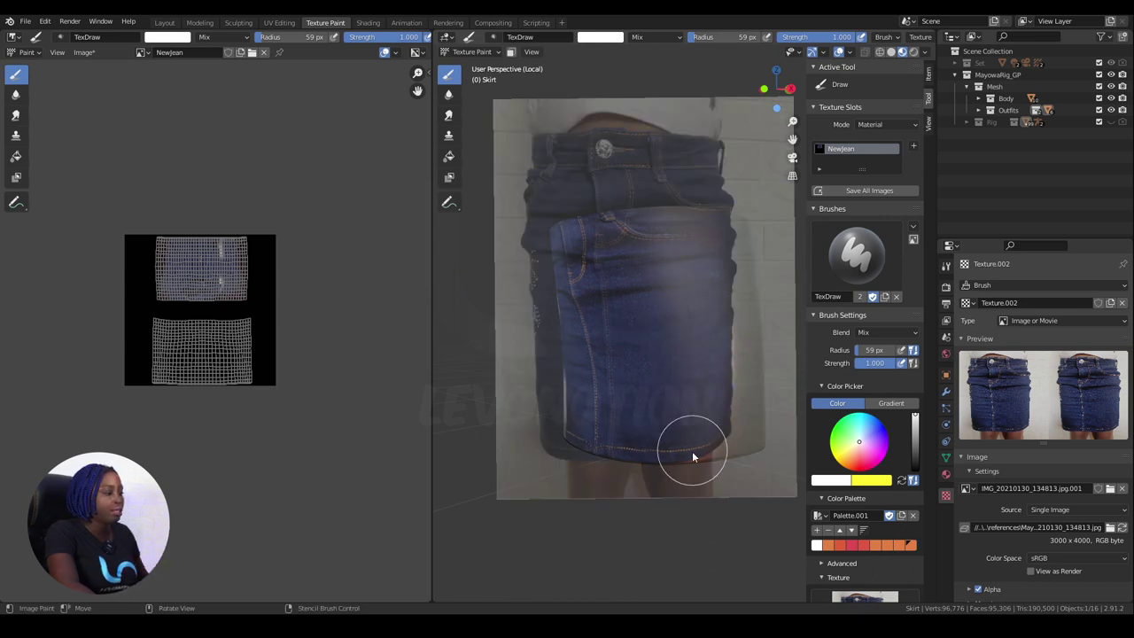
- Shift the stencil photo to match the skirt's seams from angled views and paint denim over the remaining side areas
middle_drag(672, 474, 753, 377)
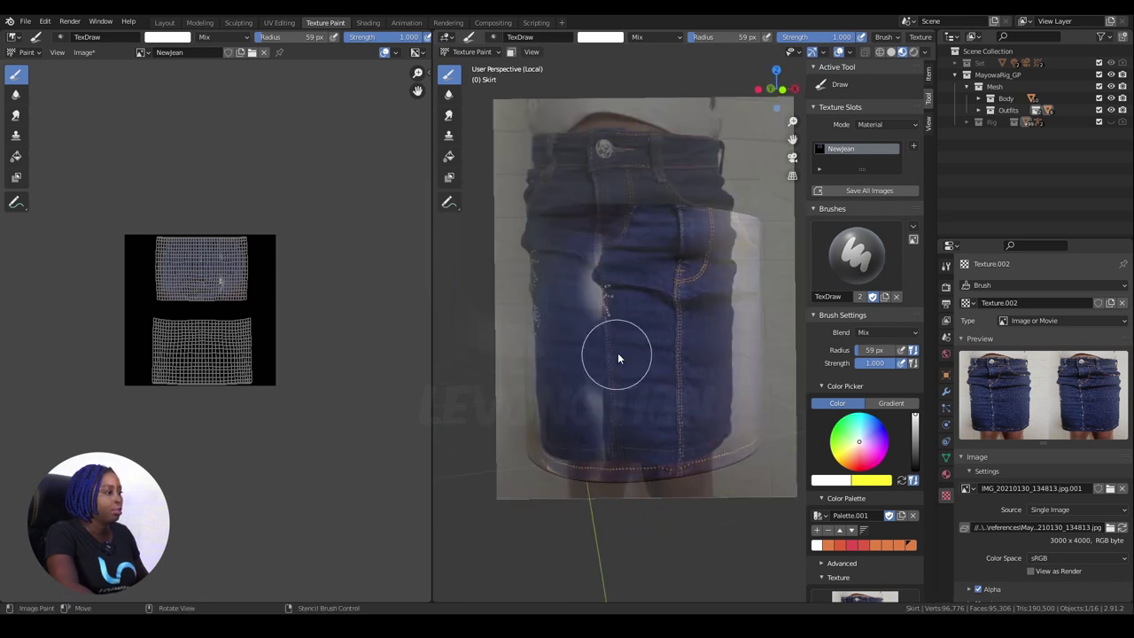
right_drag(617, 355, 696, 363)
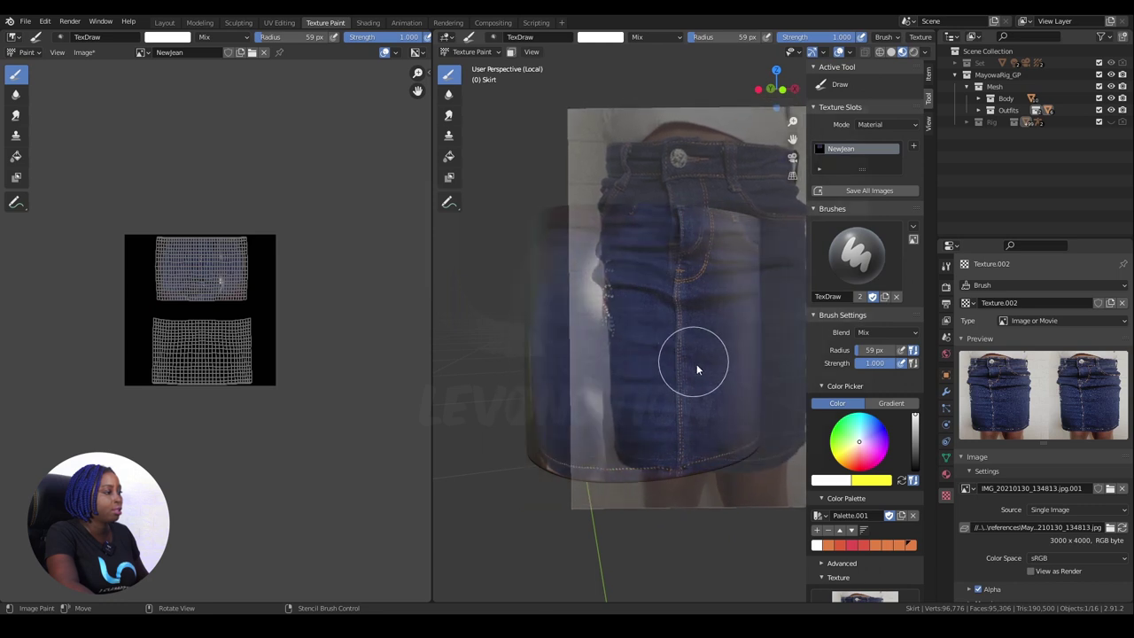
middle_drag(697, 363, 632, 369)
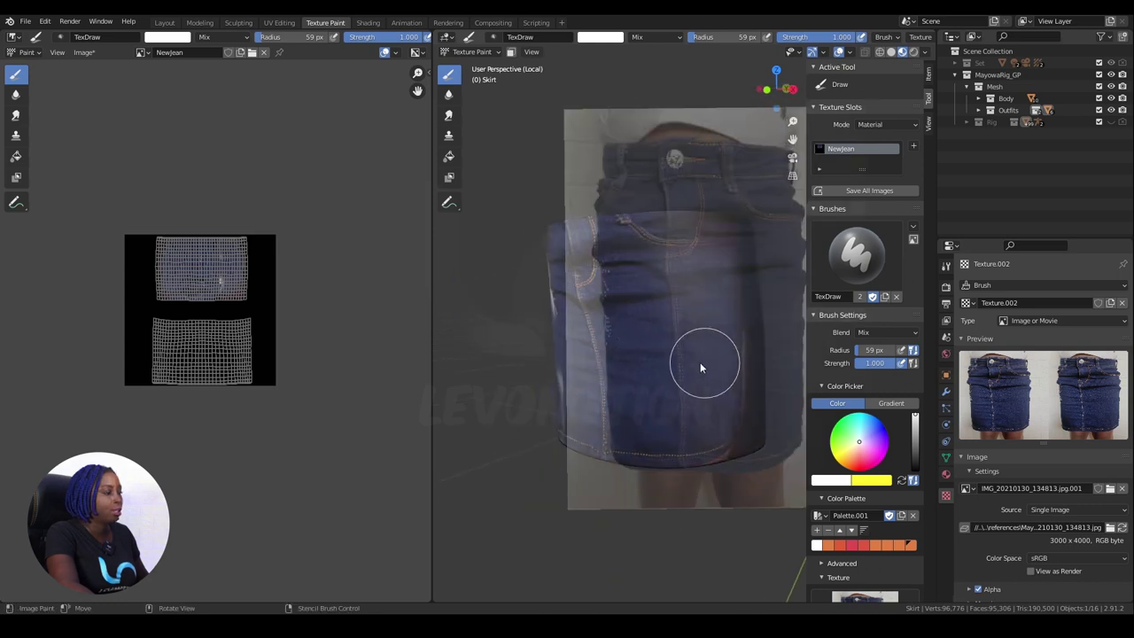
right_drag(700, 363, 651, 366)
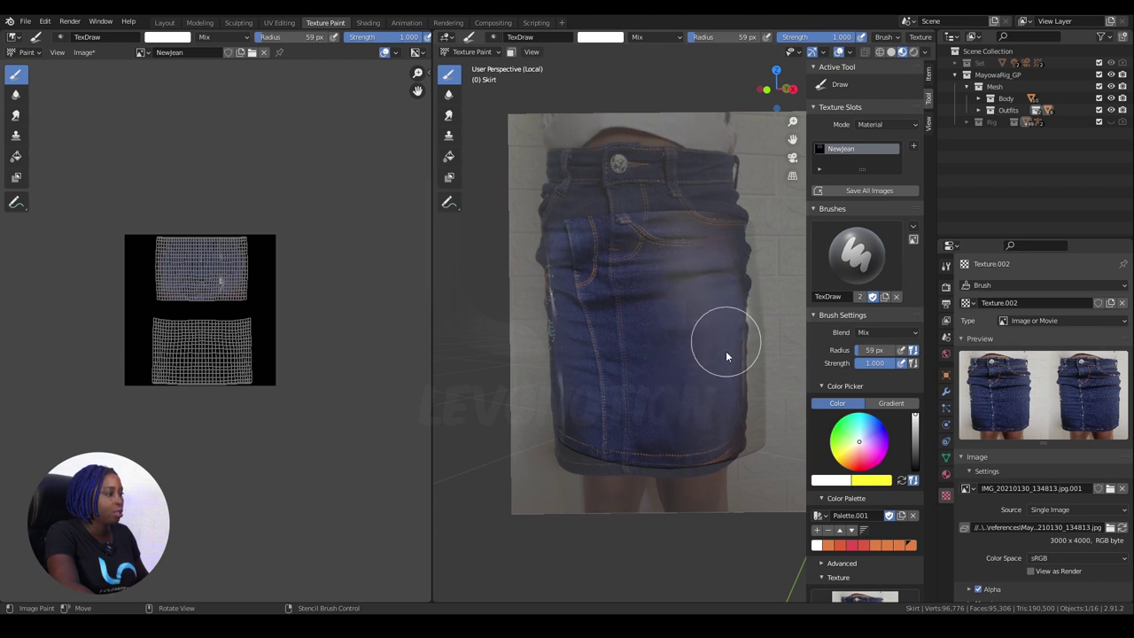
drag(686, 389, 700, 368)
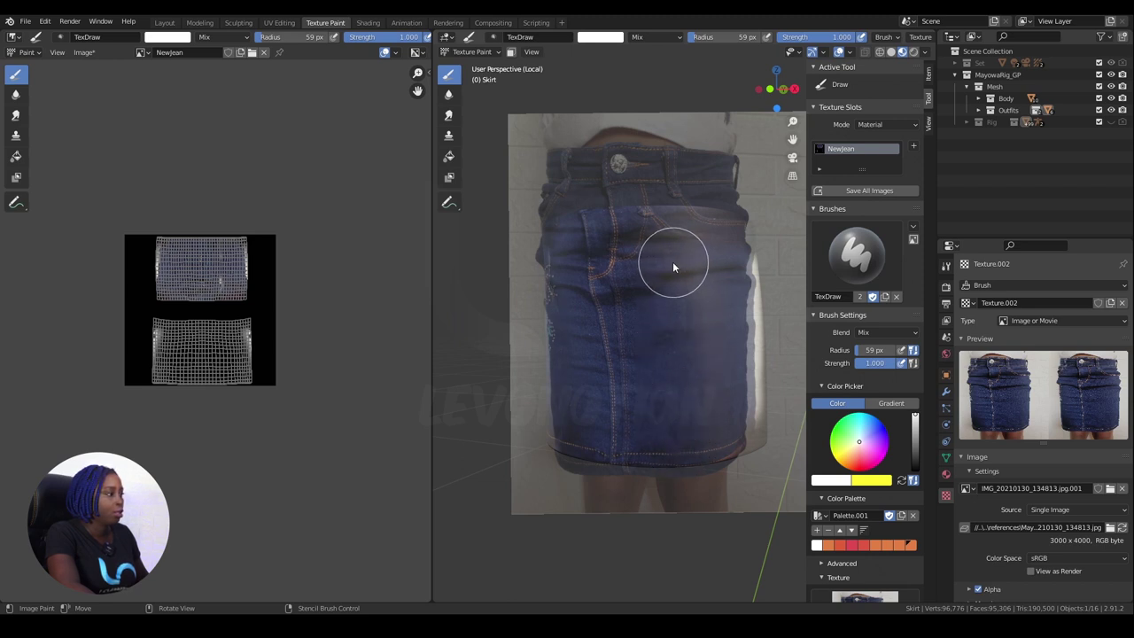
mouse_move(681, 241)
mouse_down()
mouse_move(701, 379)
mouse_move(677, 383)
mouse_move(718, 372)
mouse_up()
- Realign the stencil photo from the front to touch up the remaining pale patch, and reduce the brush radius to 53 px
mouse_move(719, 367)
middle_down()
mouse_move(700, 377)
mouse_move(745, 373)
mouse_move(695, 387)
middle_up()
right_drag(695, 387, 728, 369)
key(f)
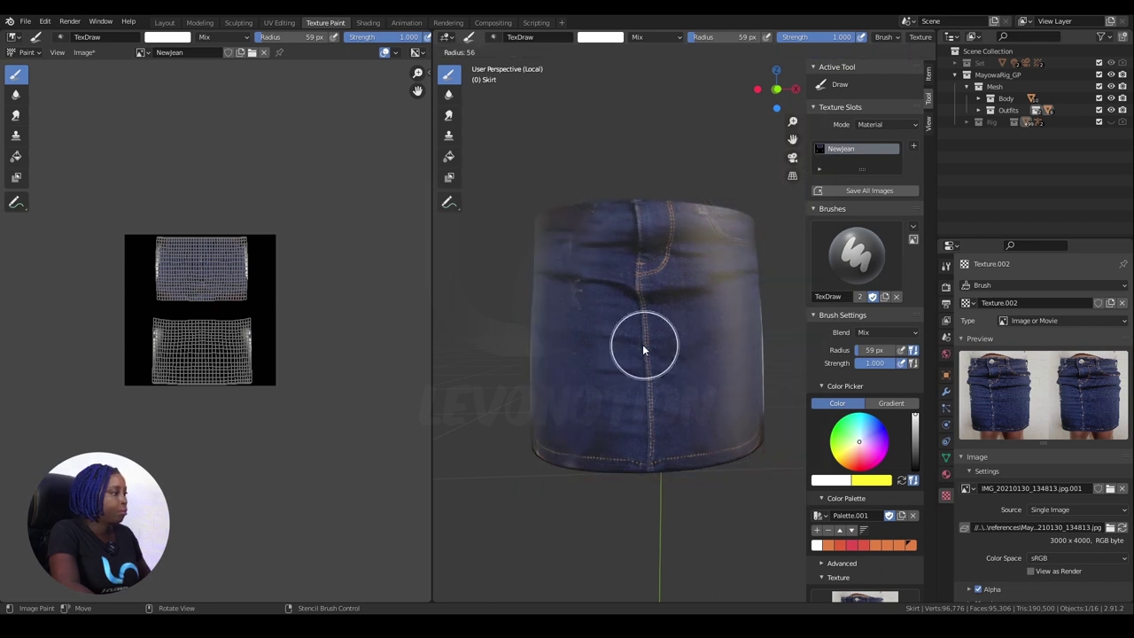
click(642, 345)
- Turn to the skirt's unpainted back and load the back-view photo IMG_20210130_134845.jpg into the brush texture
mouse_move(667, 351)
middle_down()
mouse_move(694, 358)
mouse_move(572, 365)
middle_up()
middle_drag(700, 389, 569, 389)
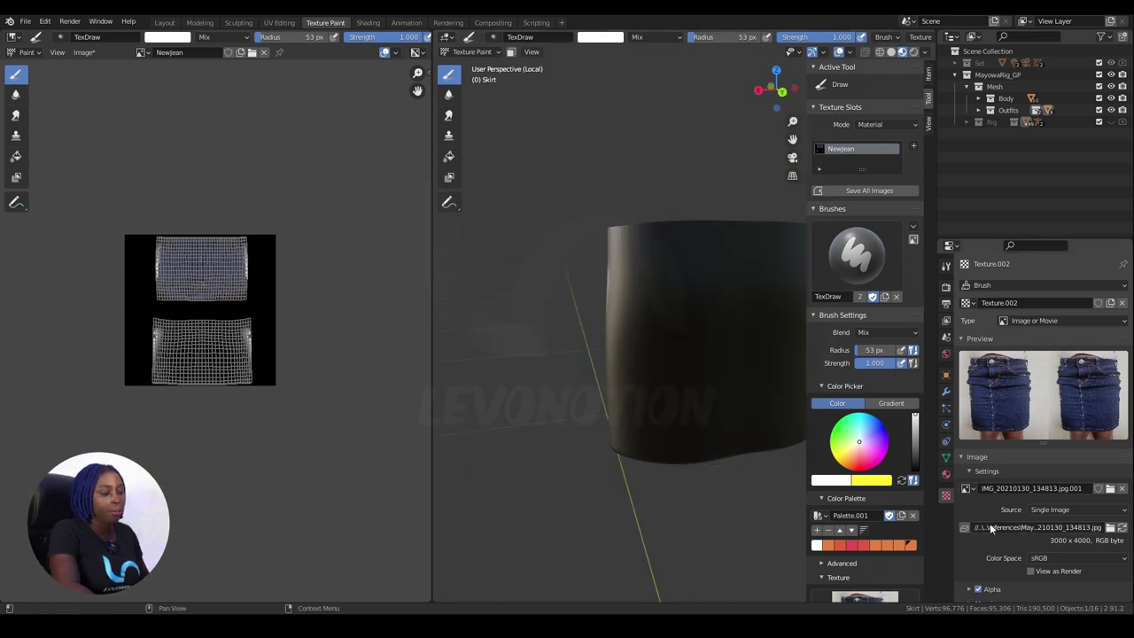
scroll(883, 521, down, 5)
scroll(884, 528, down, 3)
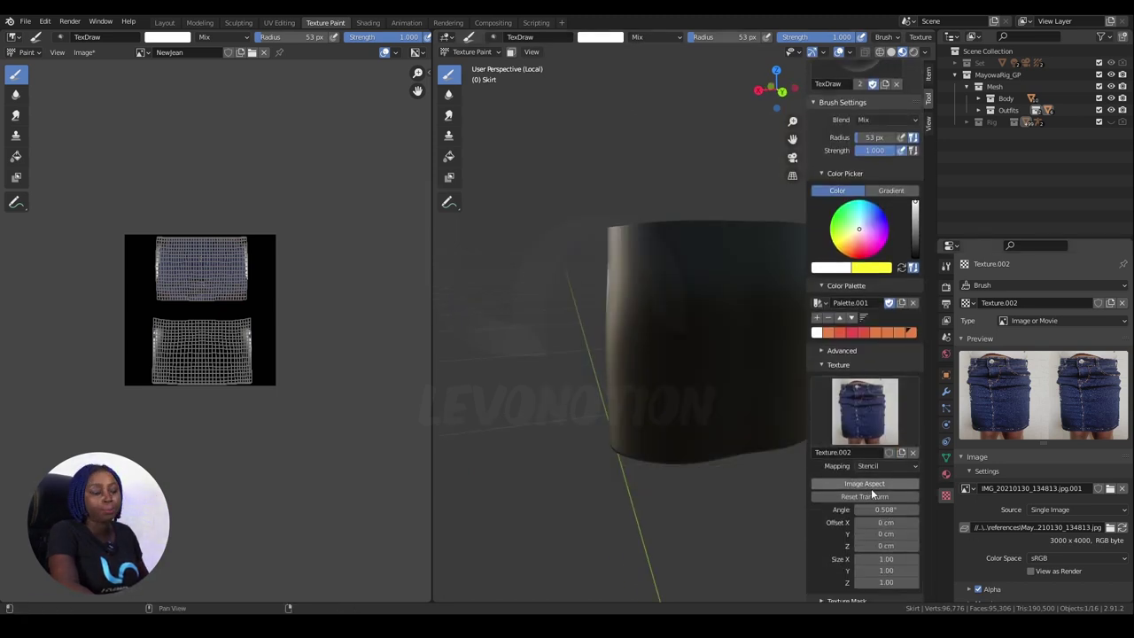
click(890, 484)
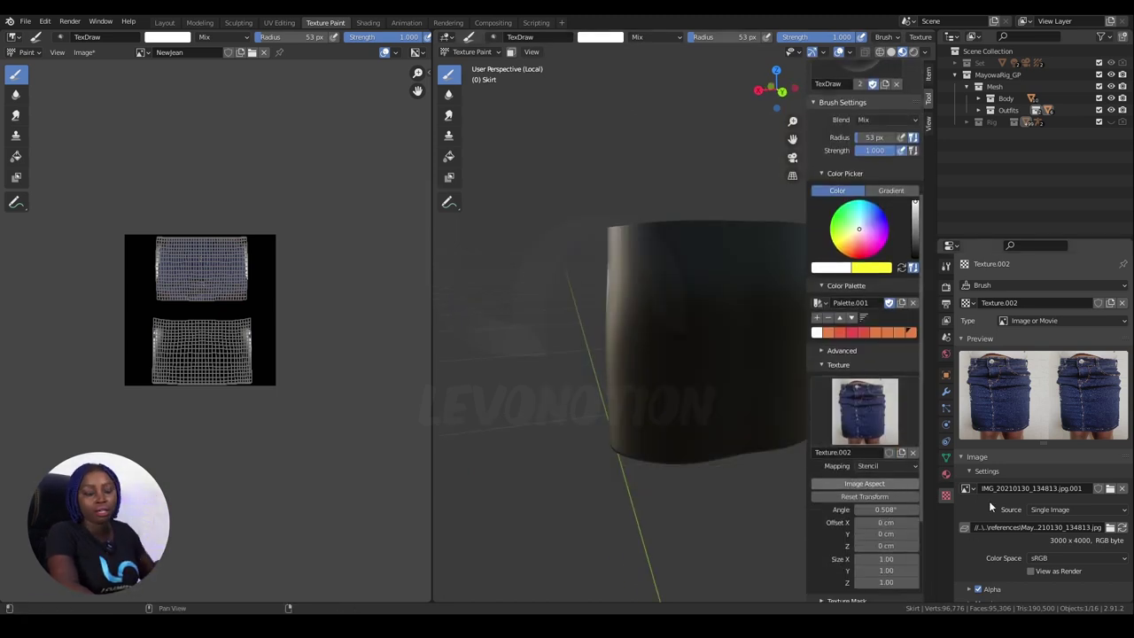
click(1111, 489)
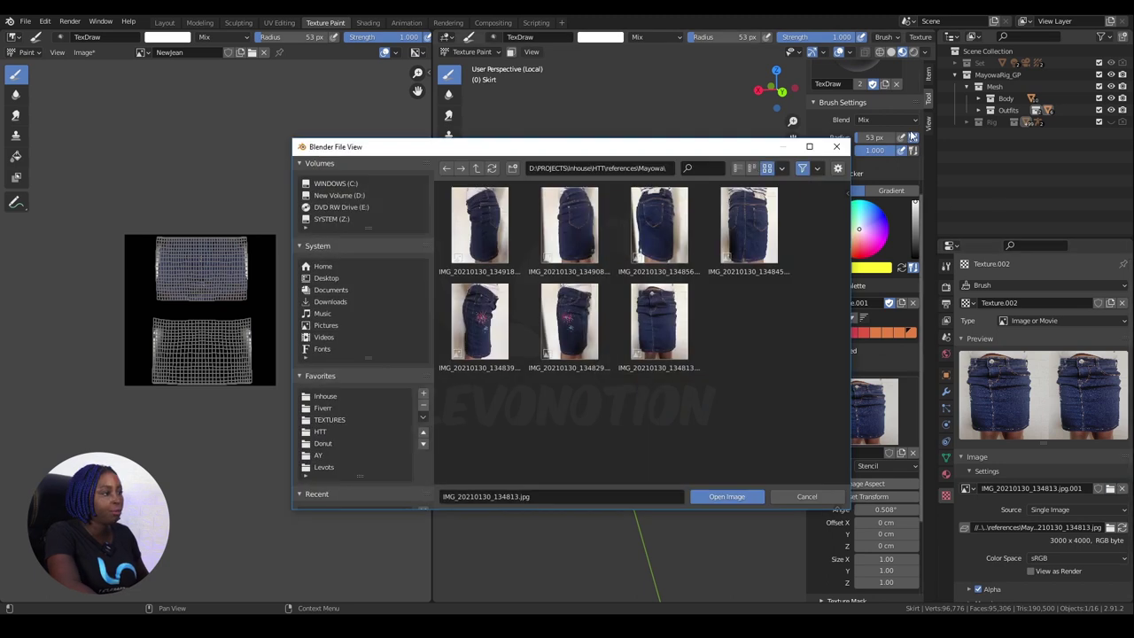
double_click(747, 230)
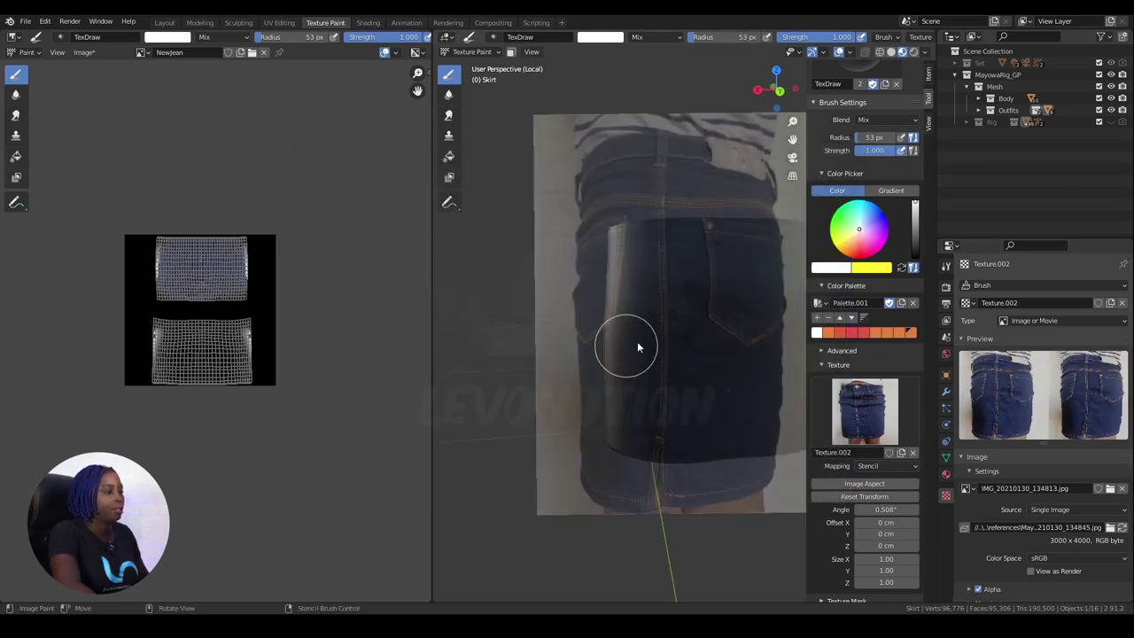
- Center the skirt's back in view and scale and move the back-view stencil photo over it
shift+middle_drag(679, 354, 654, 358)
shift+middle_drag(671, 365, 624, 356)
right_drag(693, 390, 712, 406)
shift+right_drag(712, 405, 693, 386)
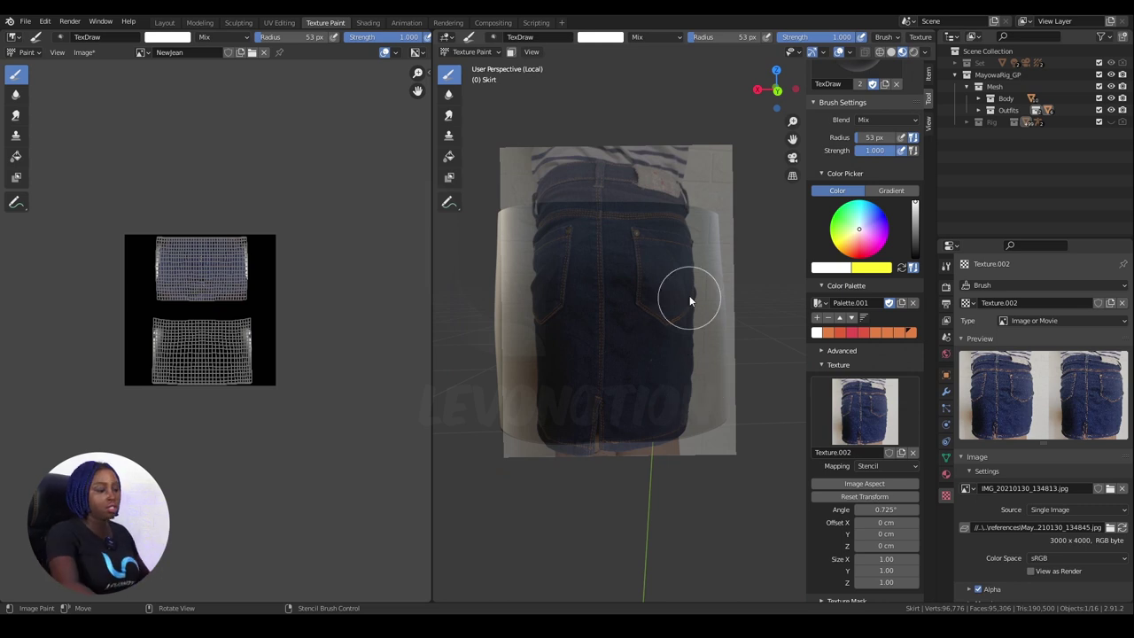
- Try to widen the stencil photo by lowering the texture's Size X to 0.40, and reposition it over the back
drag(887, 559, 907, 559)
click(886, 559)
text(0.8)
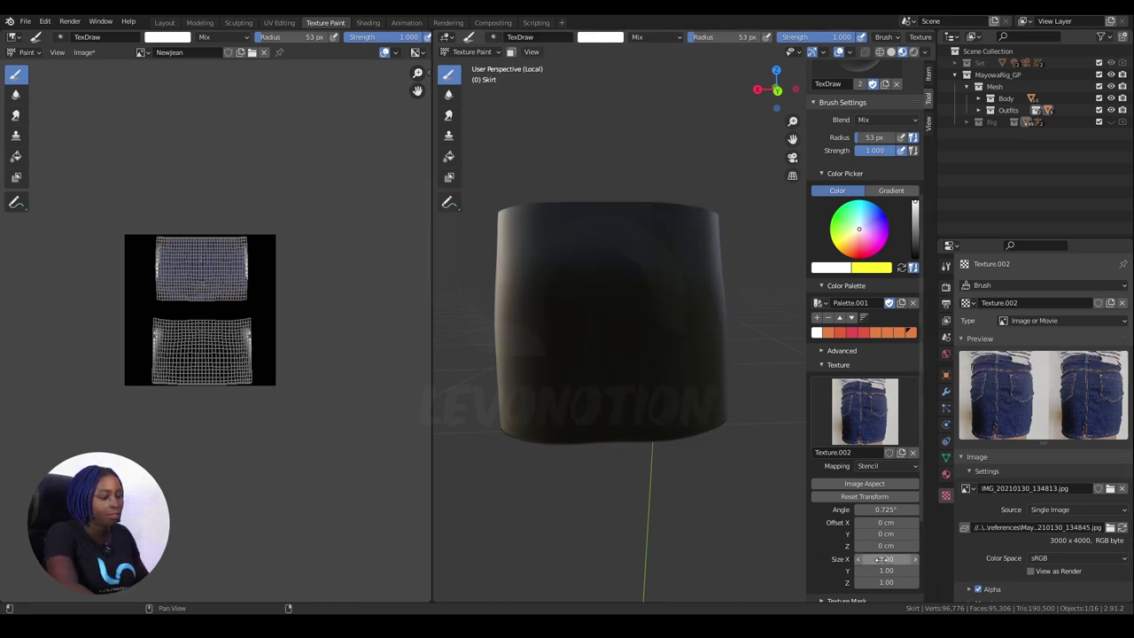
key(Return)
drag(886, 560, 890, 559)
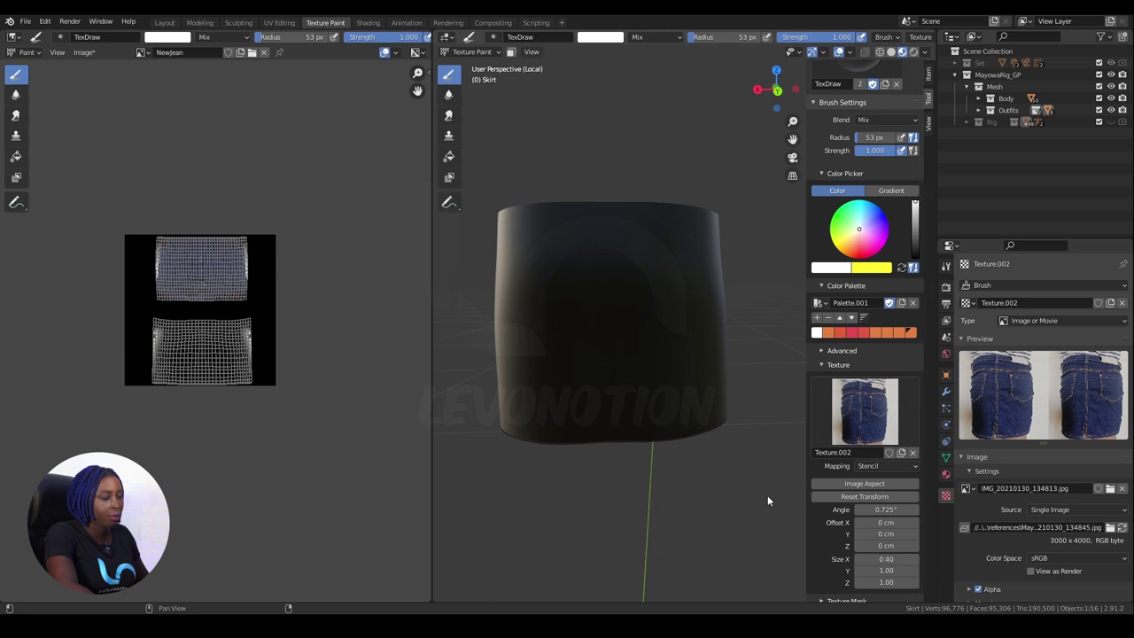
mouse_move(679, 391)
right_down()
mouse_move(723, 399)
mouse_move(695, 388)
right_up()
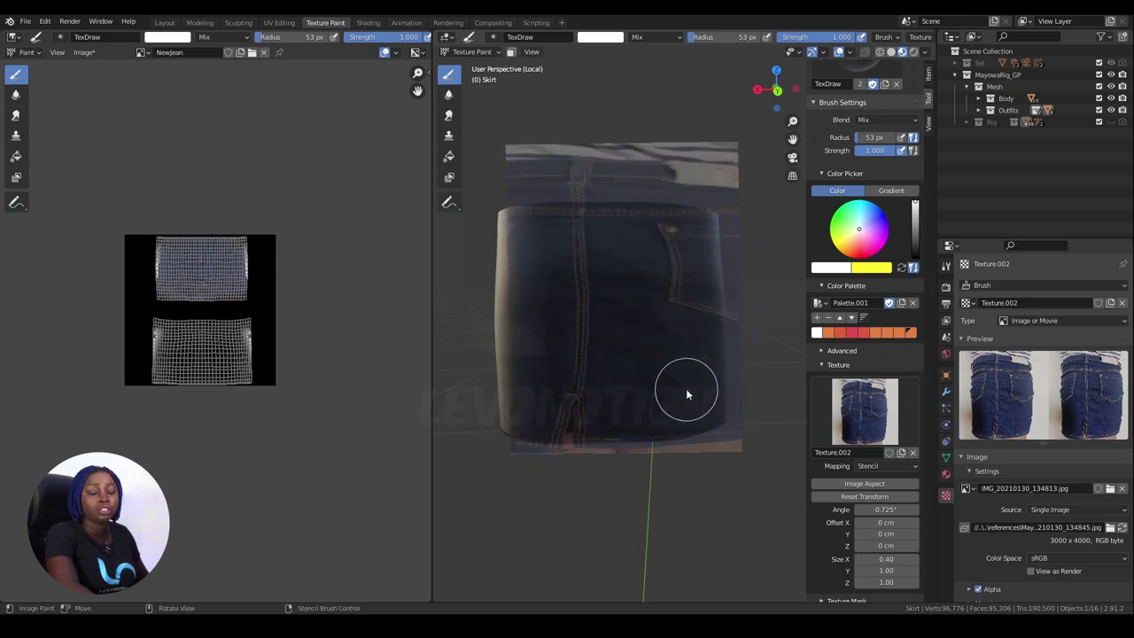
- Restore the texture's Size X to 1 and reset the stencil's transform and image aspect
click(864, 497)
click(860, 483)
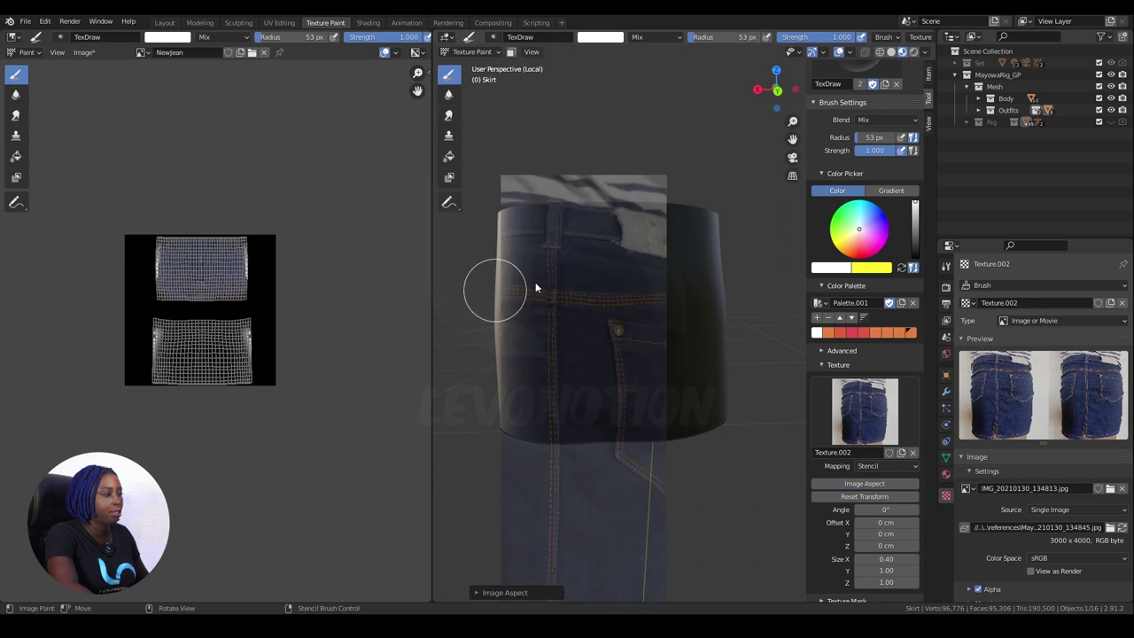
click(885, 560)
text(1)
key(Return)
click(864, 497)
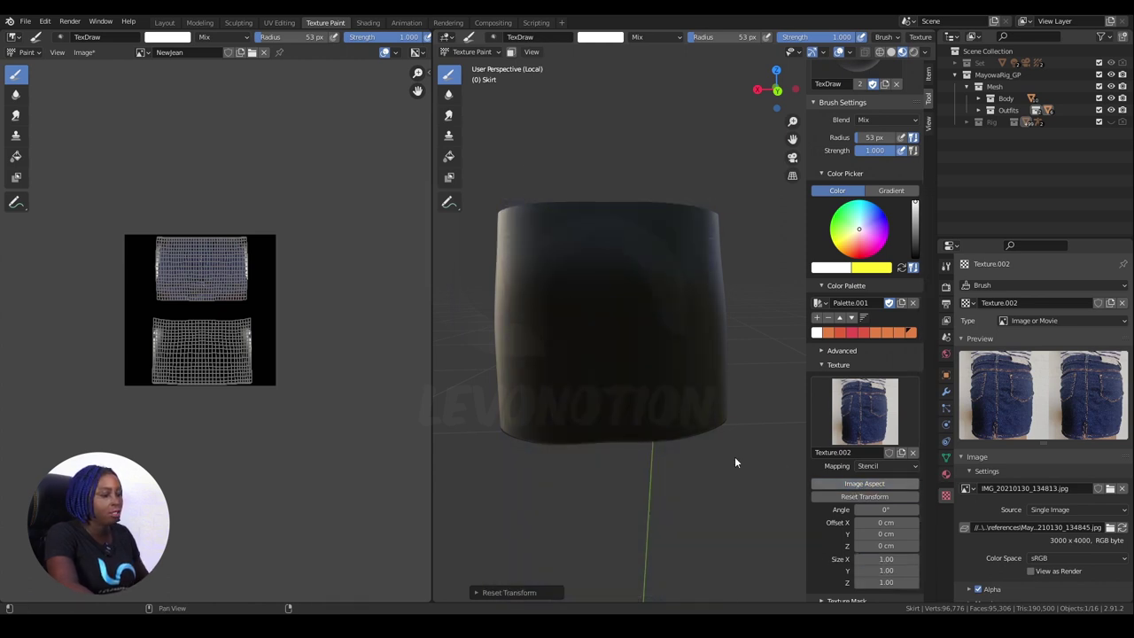
- Place the reset stencil photo over the skirt's back, fitting its hem and center seam to the mesh
right_drag(634, 465, 669, 333)
middle_drag(688, 371, 691, 373)
right_drag(683, 372, 691, 367)
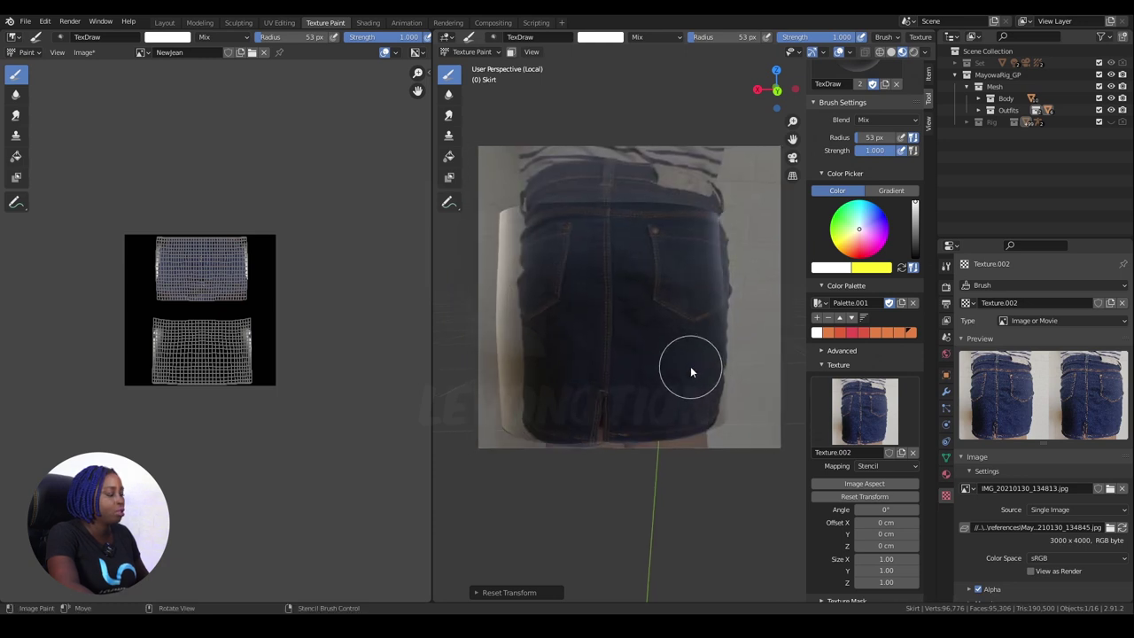
- Set the brush radius to 65 px and turn off X-axis paint symmetry
key(f)
click(707, 373)
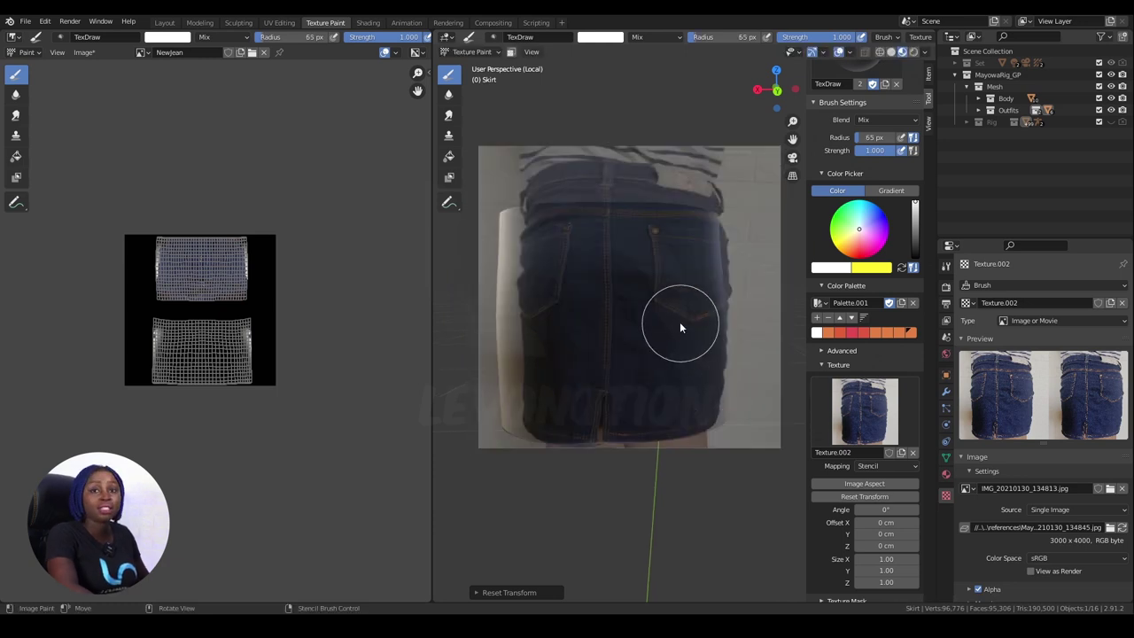
key(q)
click(611, 261)
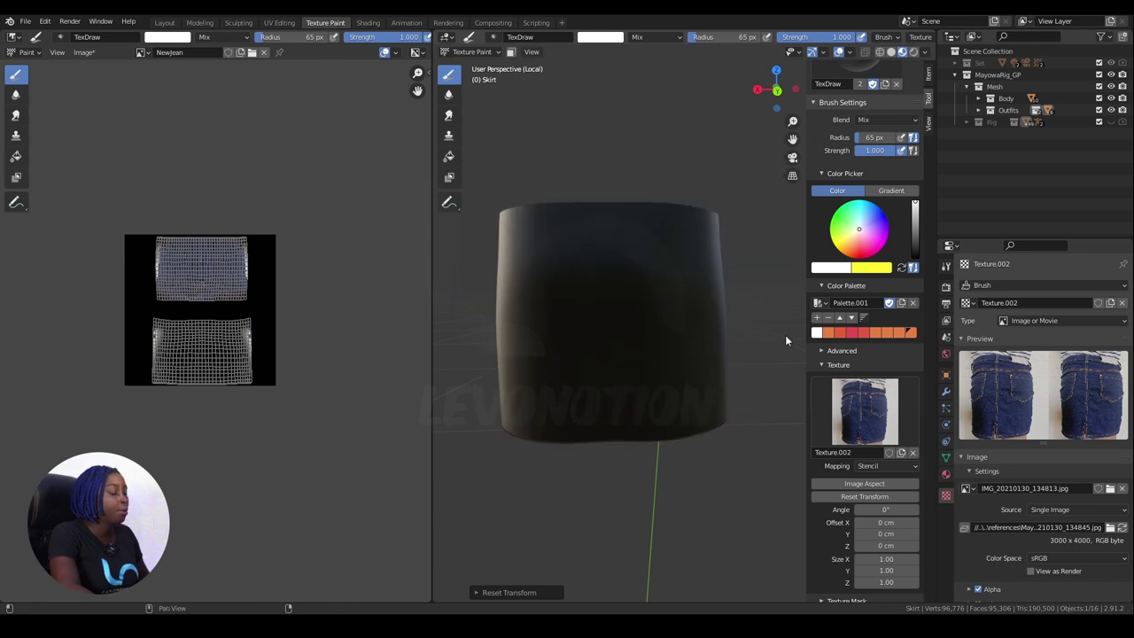
key(q)
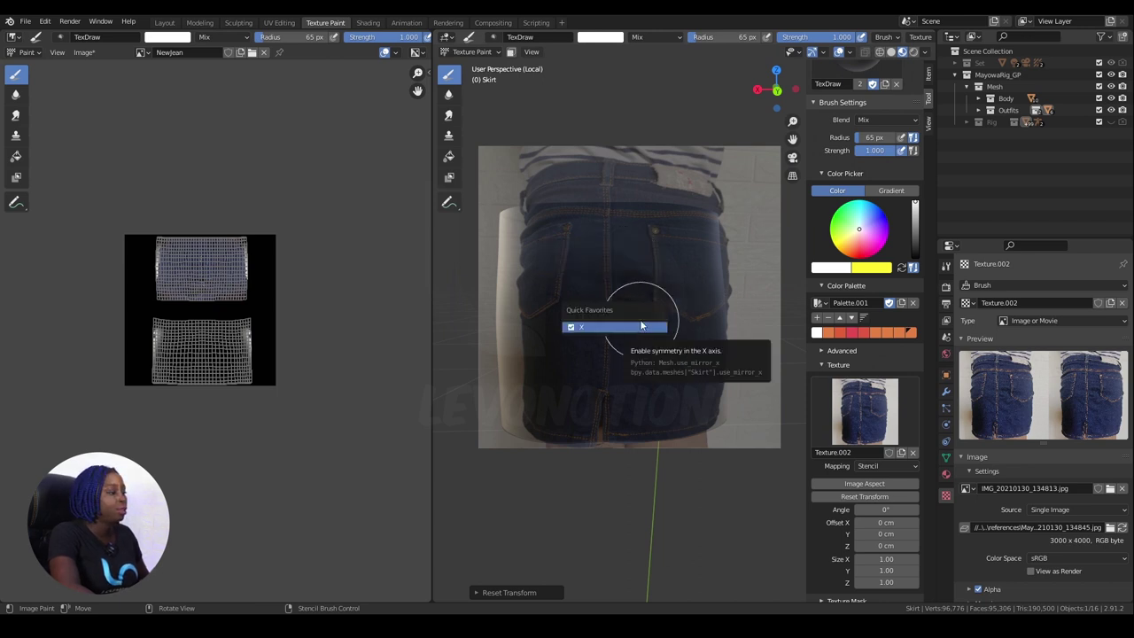
click(643, 326)
- Paint the stencil photo's center seam and back slit down the middle of the skirt's back
mouse_move(624, 229)
mouse_down()
mouse_move(600, 304)
mouse_move(612, 440)
mouse_up()
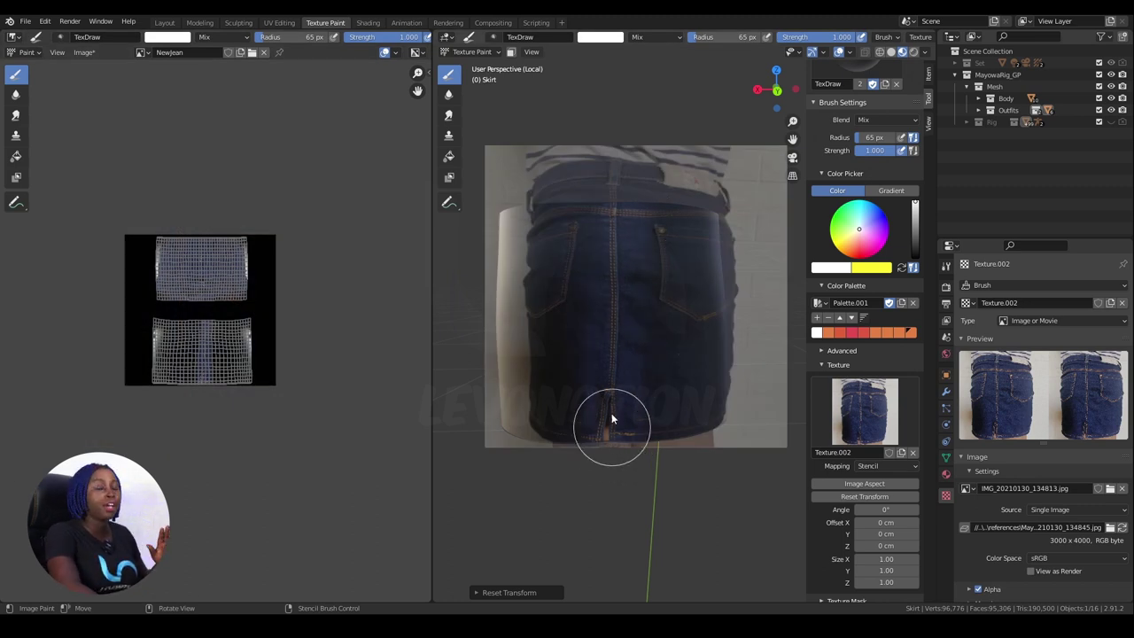
mouse_move(611, 413)
middle_down()
mouse_move(619, 380)
mouse_move(617, 400)
middle_up()
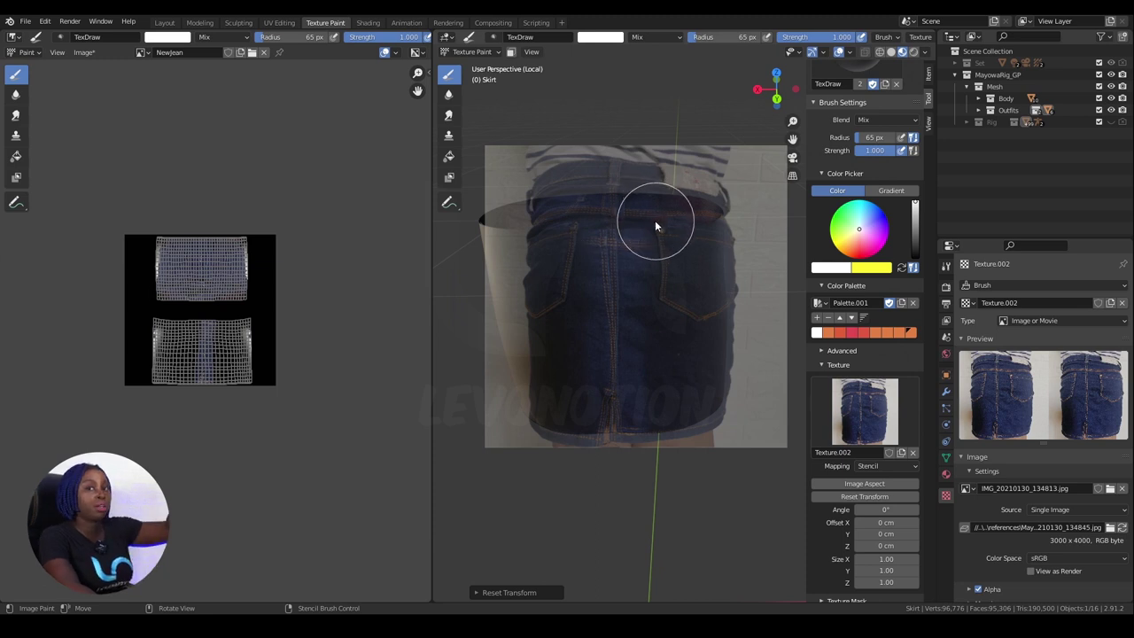
middle_drag(630, 307, 632, 282)
middle_drag(639, 240, 639, 241)
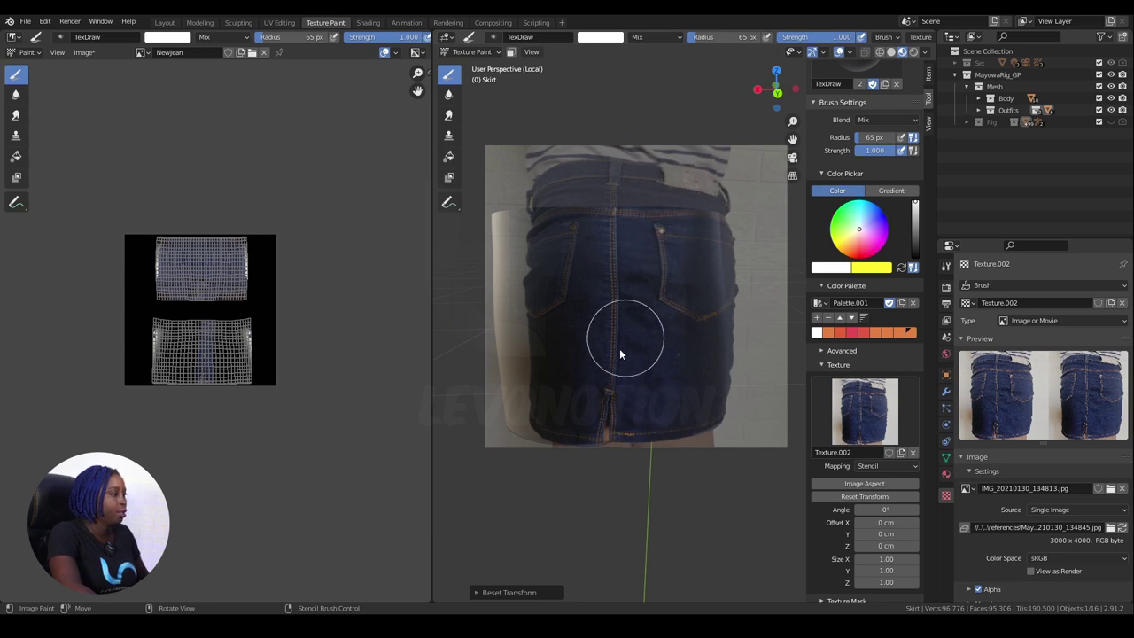
drag(593, 347, 668, 343)
- Turn X symmetry on and paint the stencil's pocket, waistband and hem across both halves of the back, reducing the brush to 36 px
key(q)
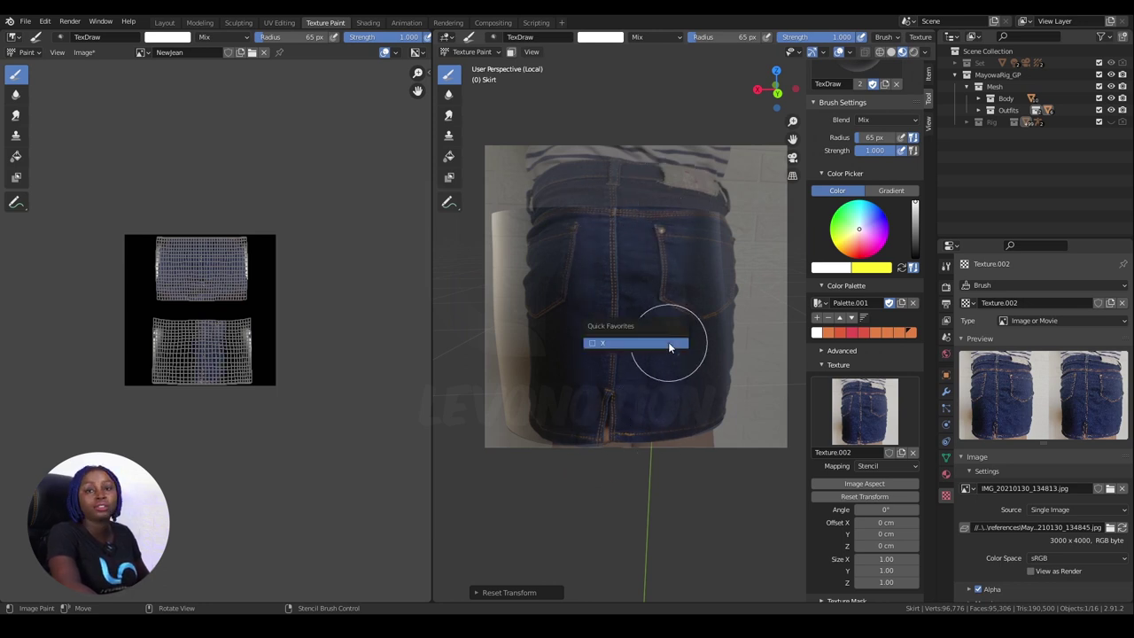
mouse_move(696, 213)
mouse_down()
mouse_move(695, 393)
mouse_move(713, 202)
mouse_up()
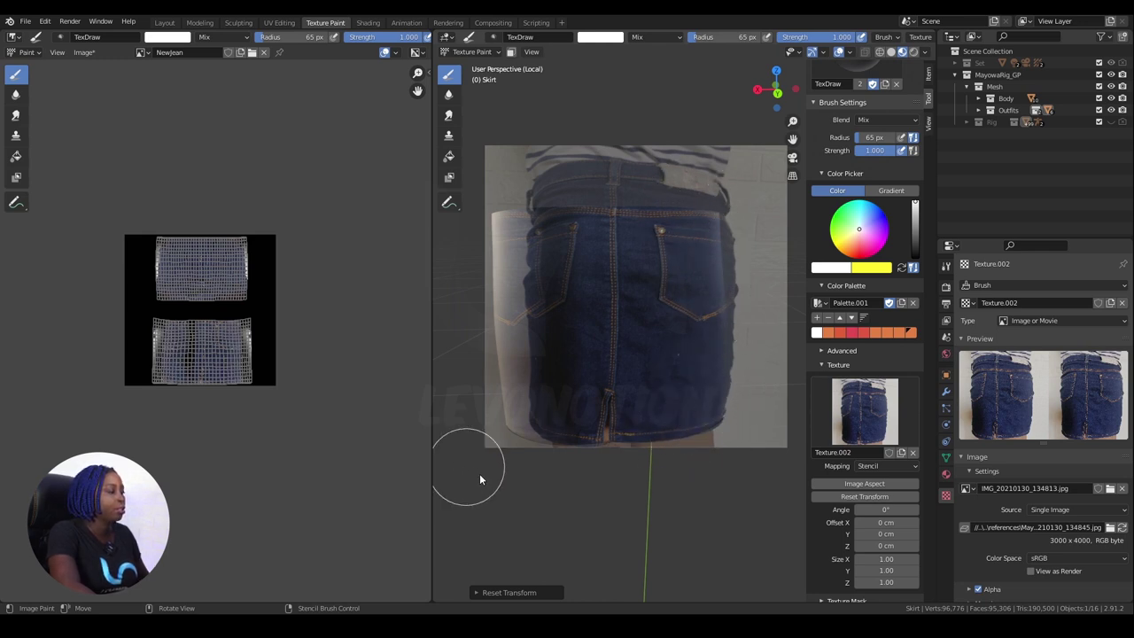
mouse_move(479, 473)
middle_down()
mouse_move(509, 479)
mouse_move(473, 479)
mouse_move(496, 471)
middle_up()
key(f)
click(586, 448)
middle_drag(654, 411, 672, 400)
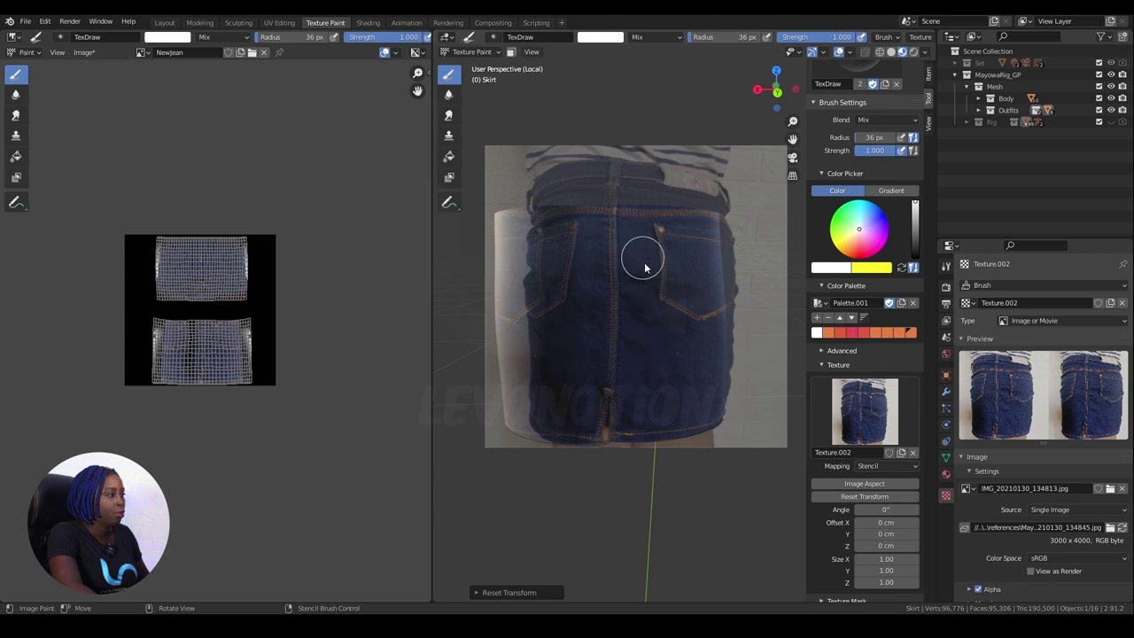
mouse_move(663, 410)
middle_down()
mouse_move(684, 440)
mouse_move(679, 461)
middle_up()
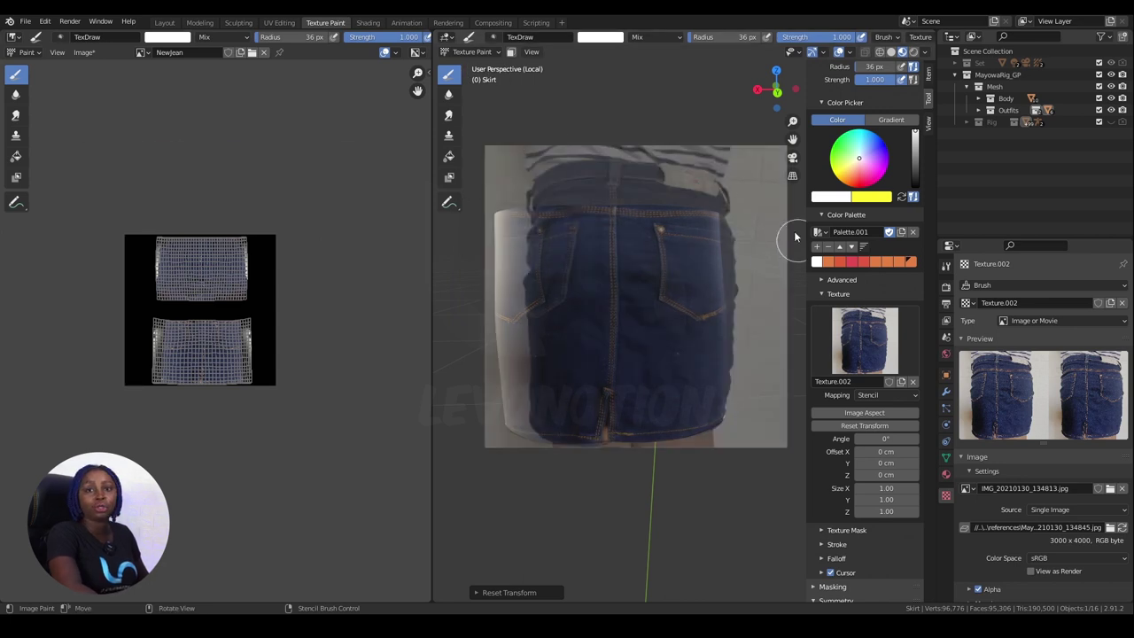
- Lower the brush cursor's Texture Opacity to 6%
scroll(707, 45, down, 5)
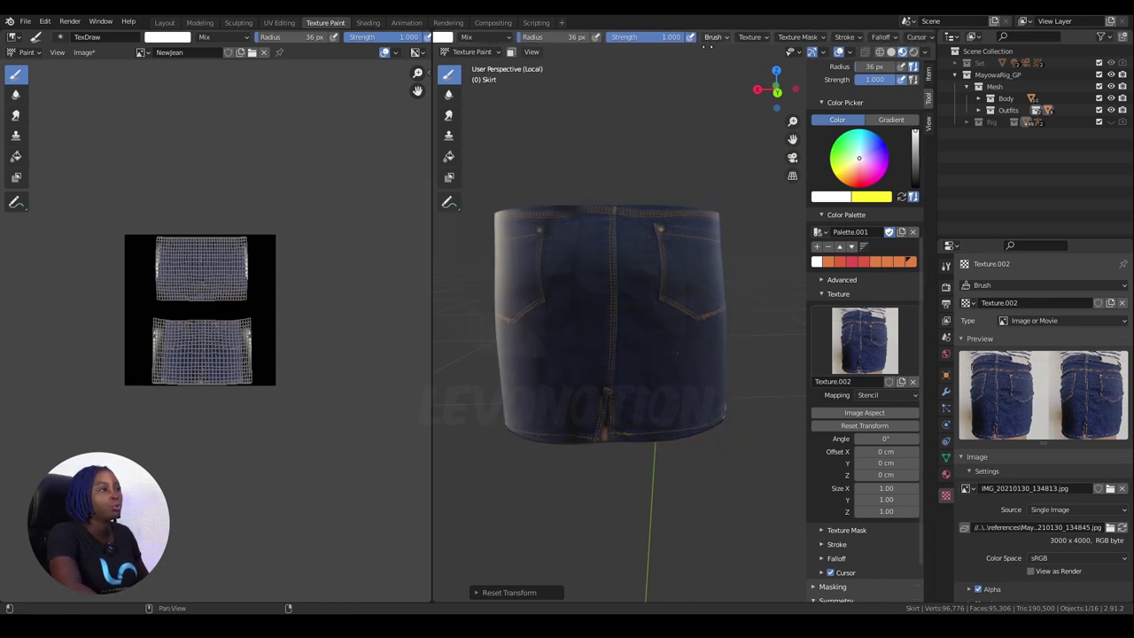
scroll(708, 45, down, 4)
click(762, 38)
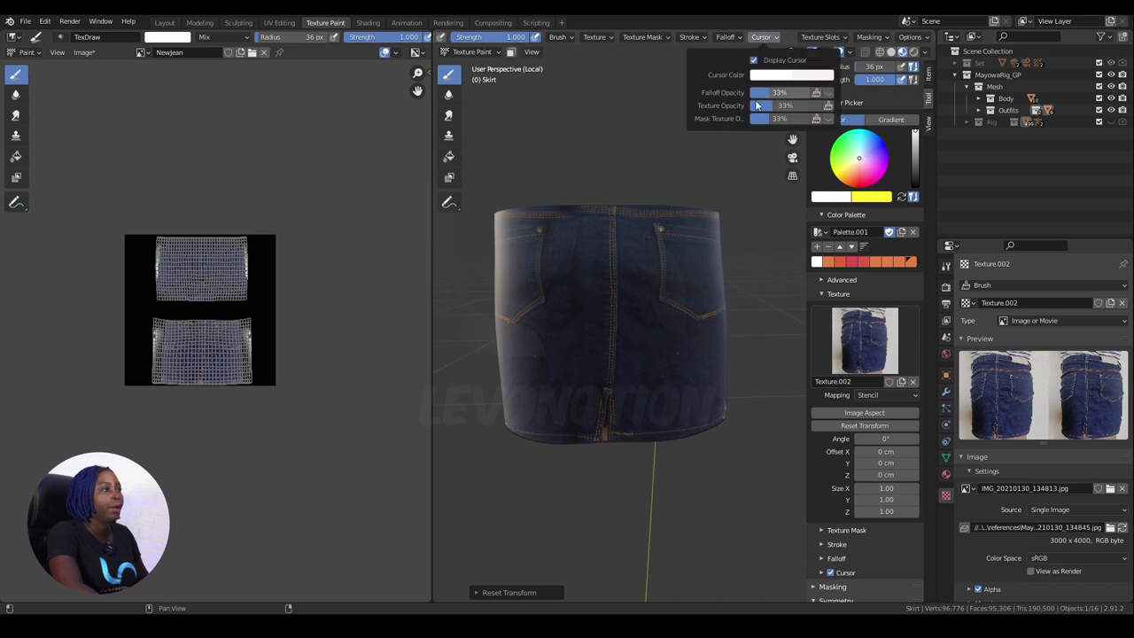
drag(768, 106, 751, 106)
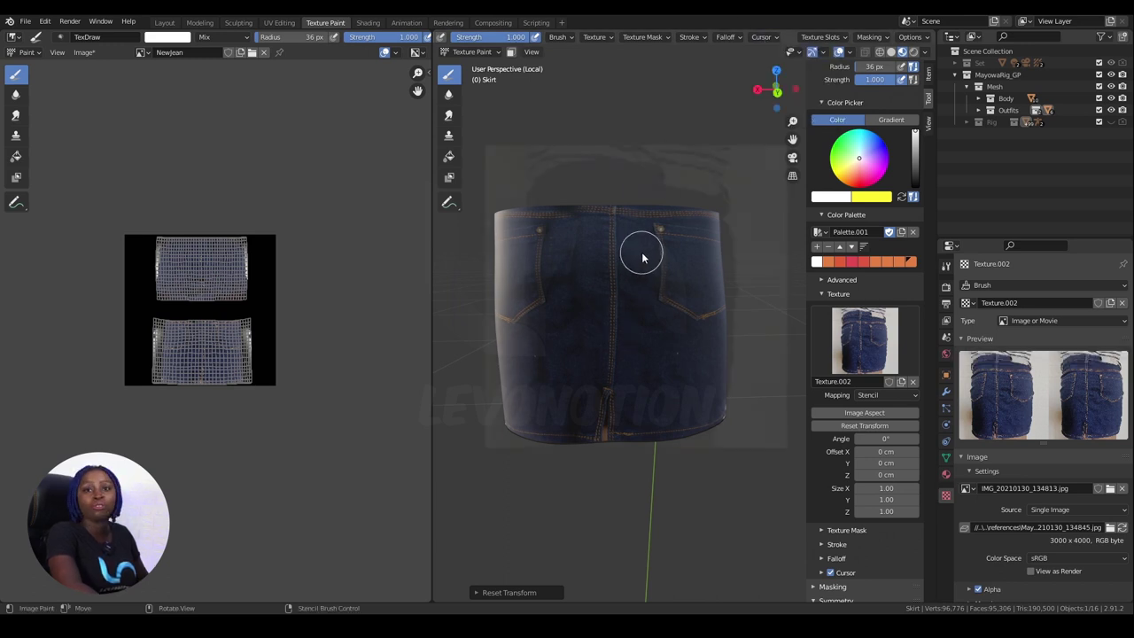
- Set the brush cursor's Texture Opacity to 34%
click(839, 36)
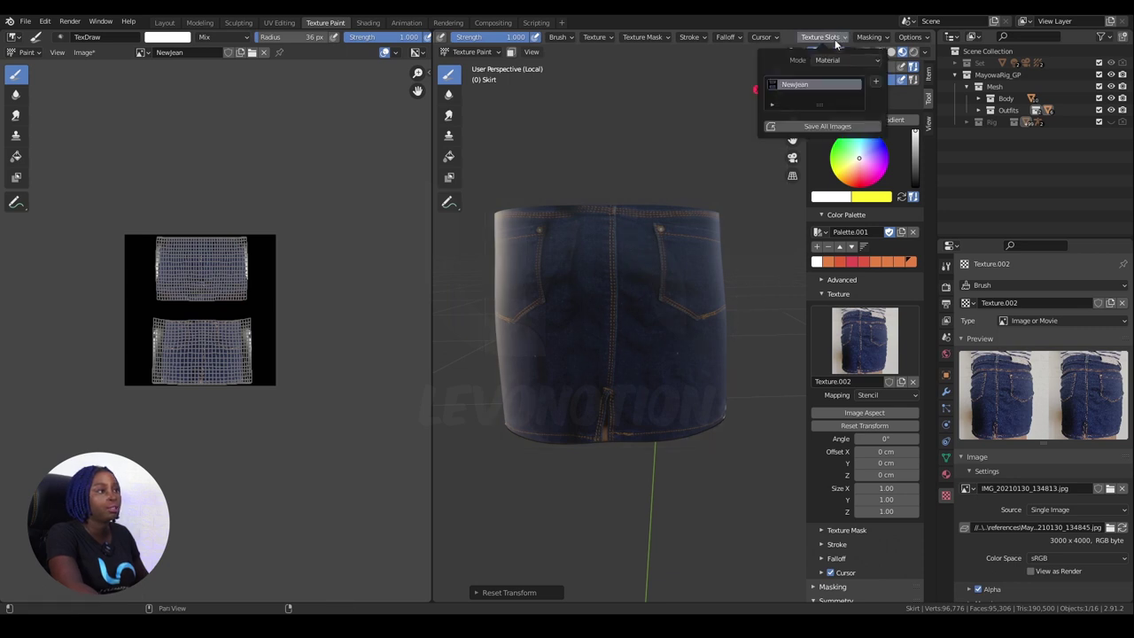
mouse_move(762, 36)
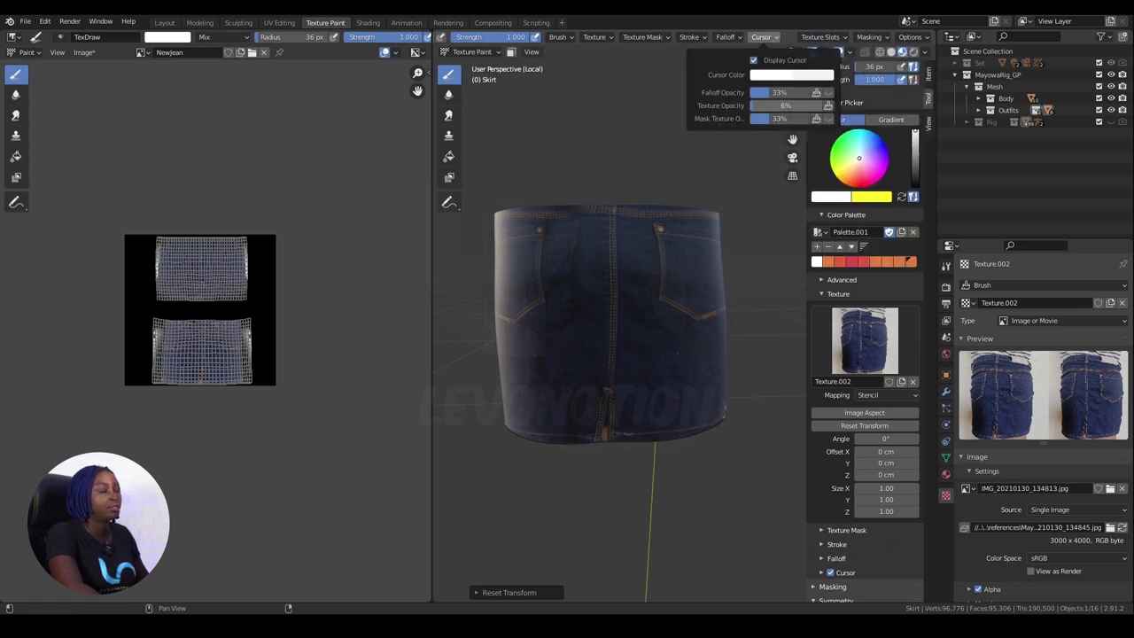
drag(762, 105, 773, 105)
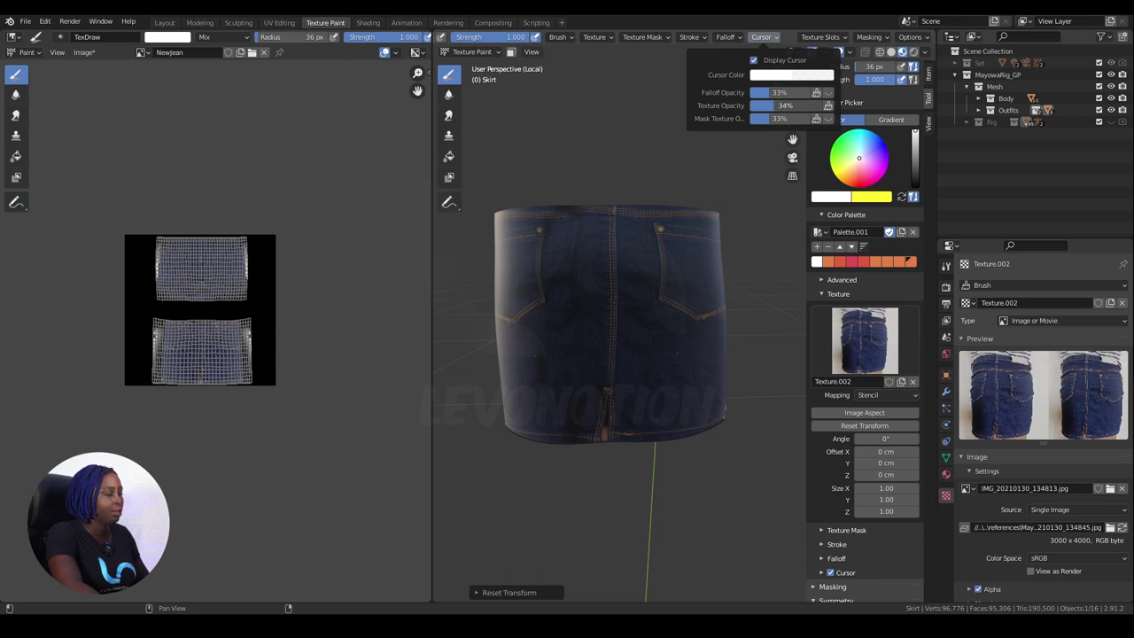
click(711, 106)
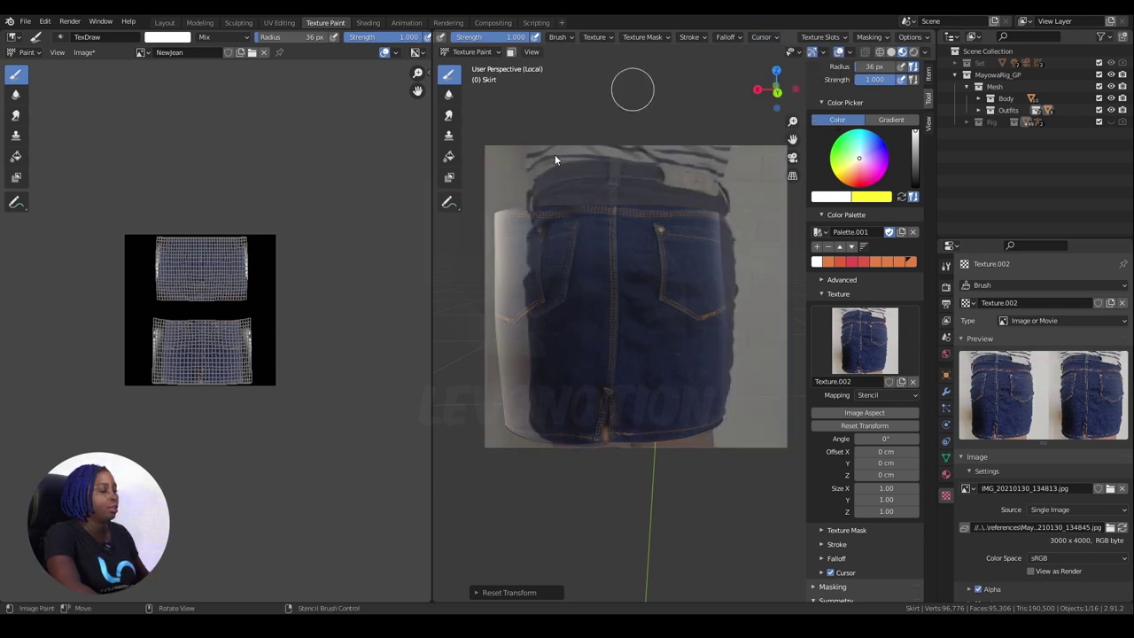
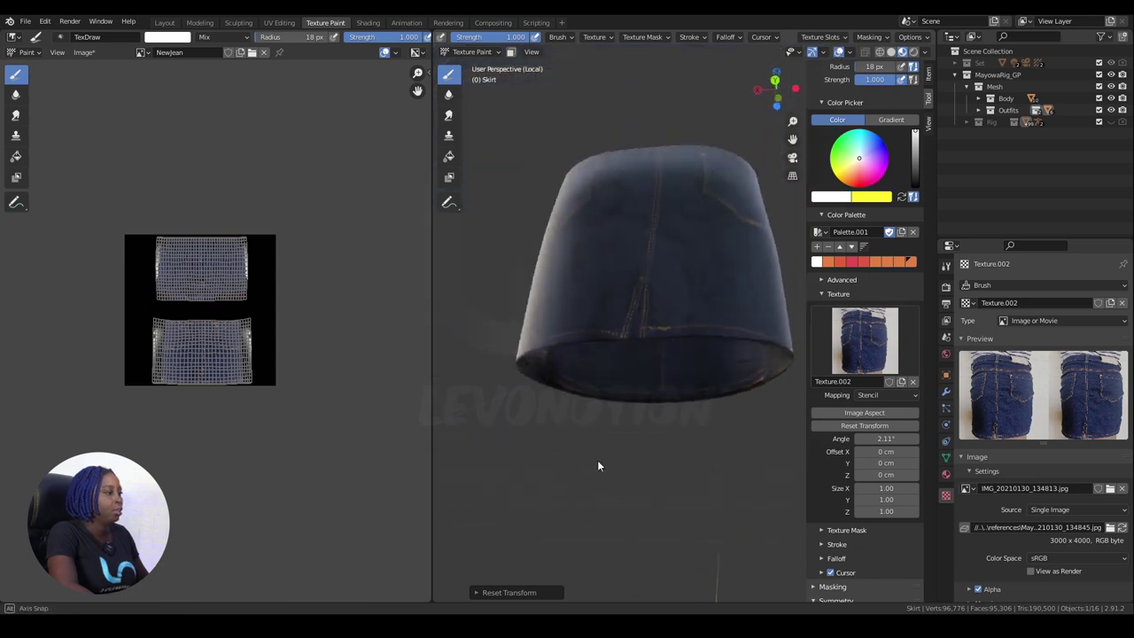
- Set the brush radius to 47 px and inspect the brush's Falloff curve
key(f)
click(659, 368)
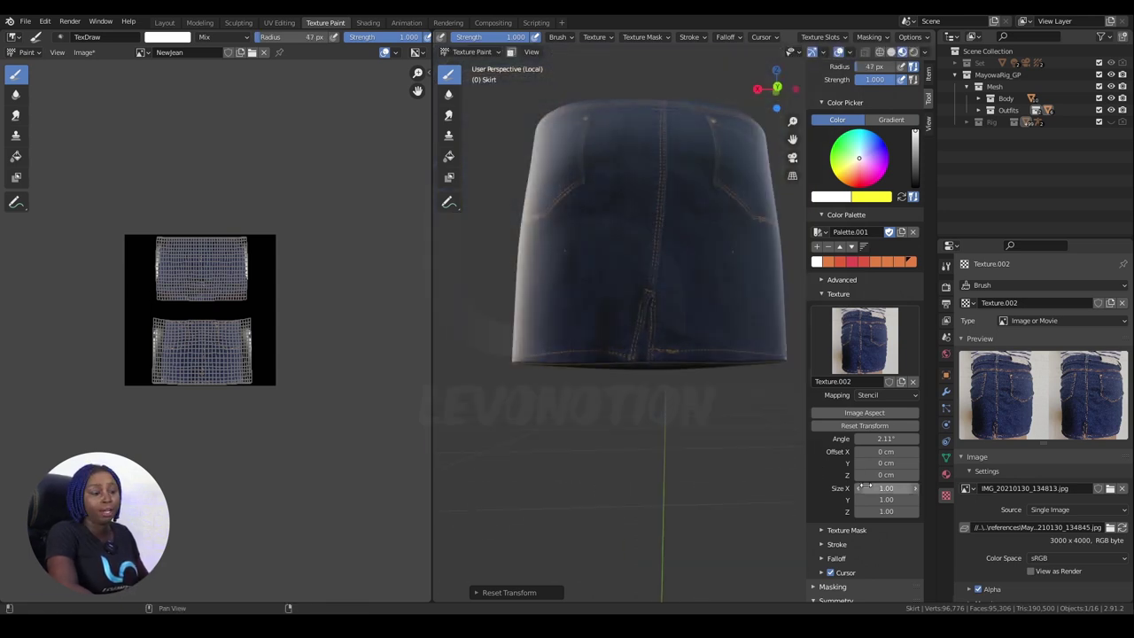
scroll(857, 501, down, 2)
click(837, 503)
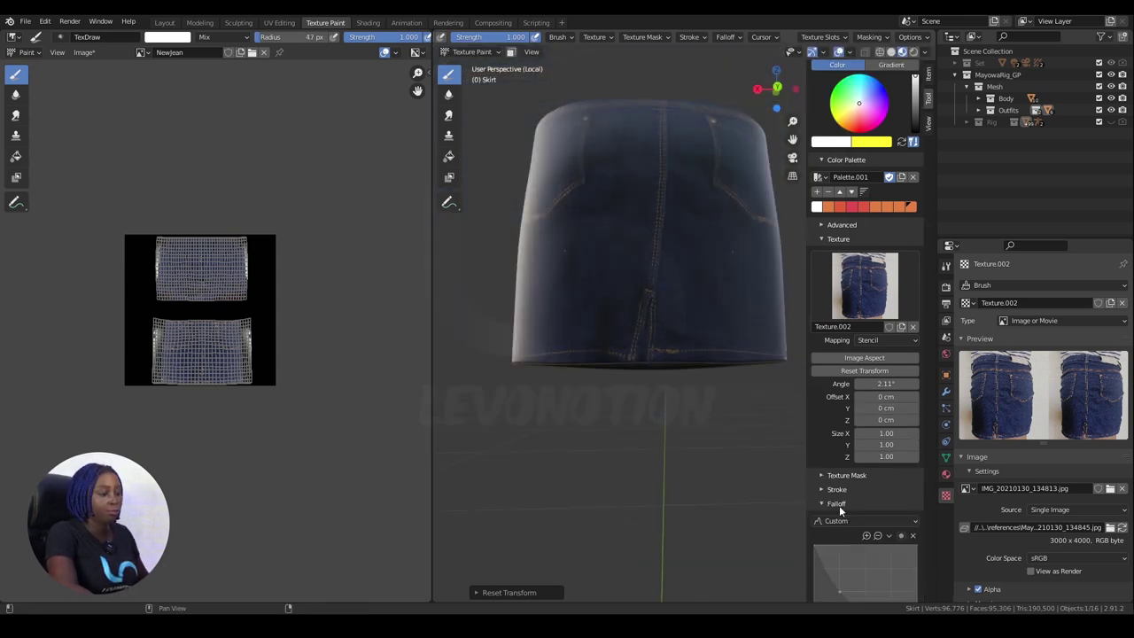
scroll(845, 486, down, 5)
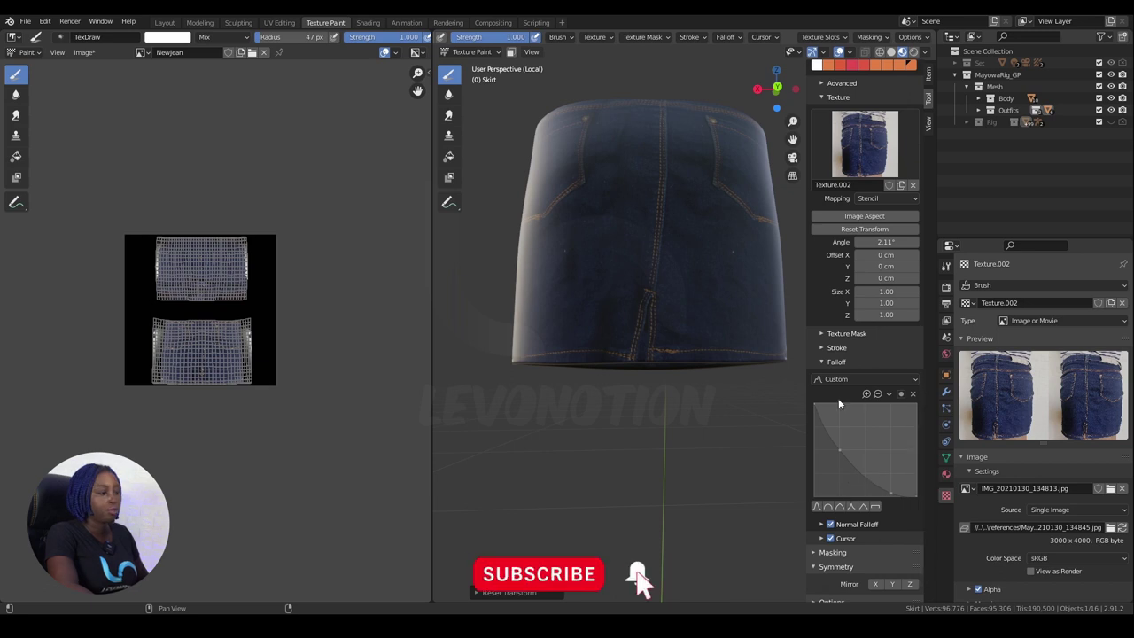
click(833, 363)
scroll(628, 288, down, 3)
- Face the skirt's unpainted side, load the side photo IMG_20210130_134918.jpg as the stencil image and reset its transform
middle_drag(636, 292, 635, 359)
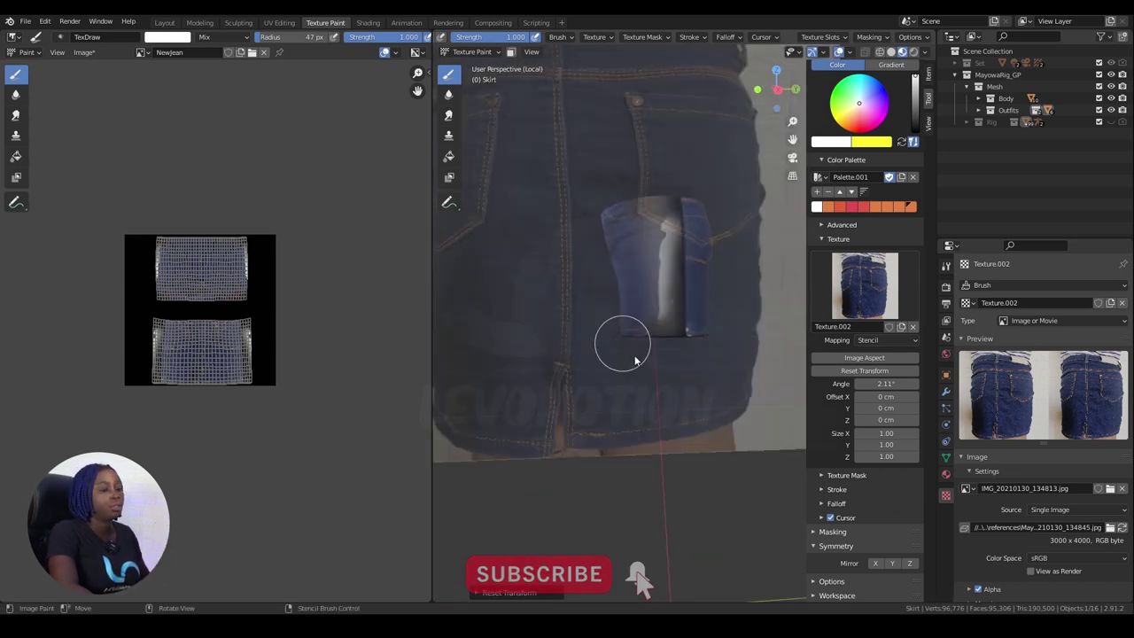
click(1112, 489)
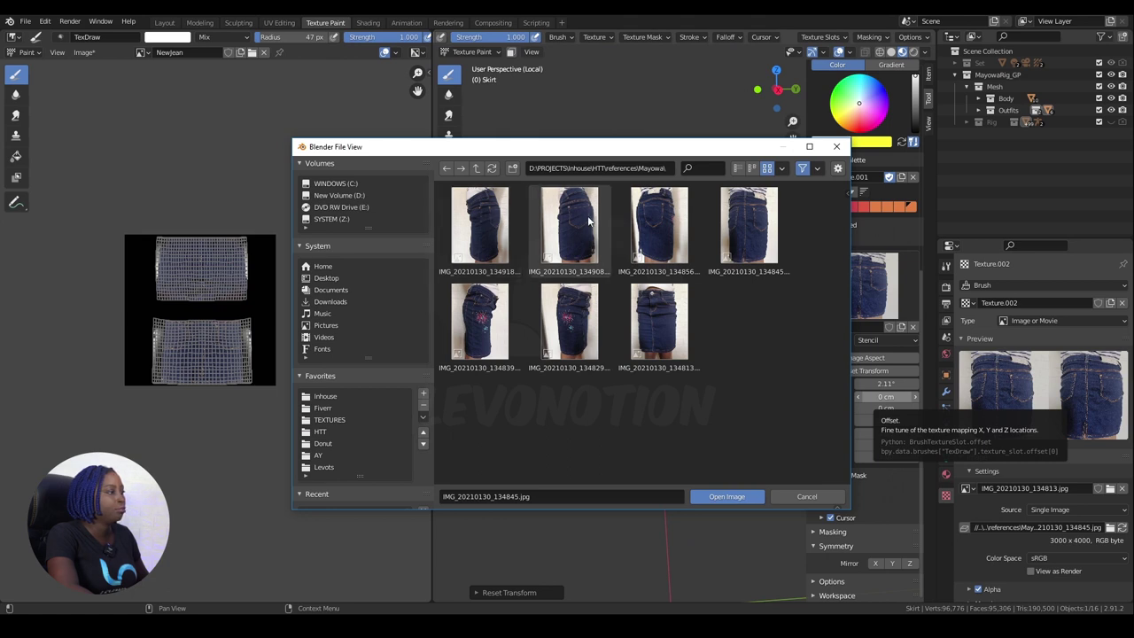
double_click(490, 222)
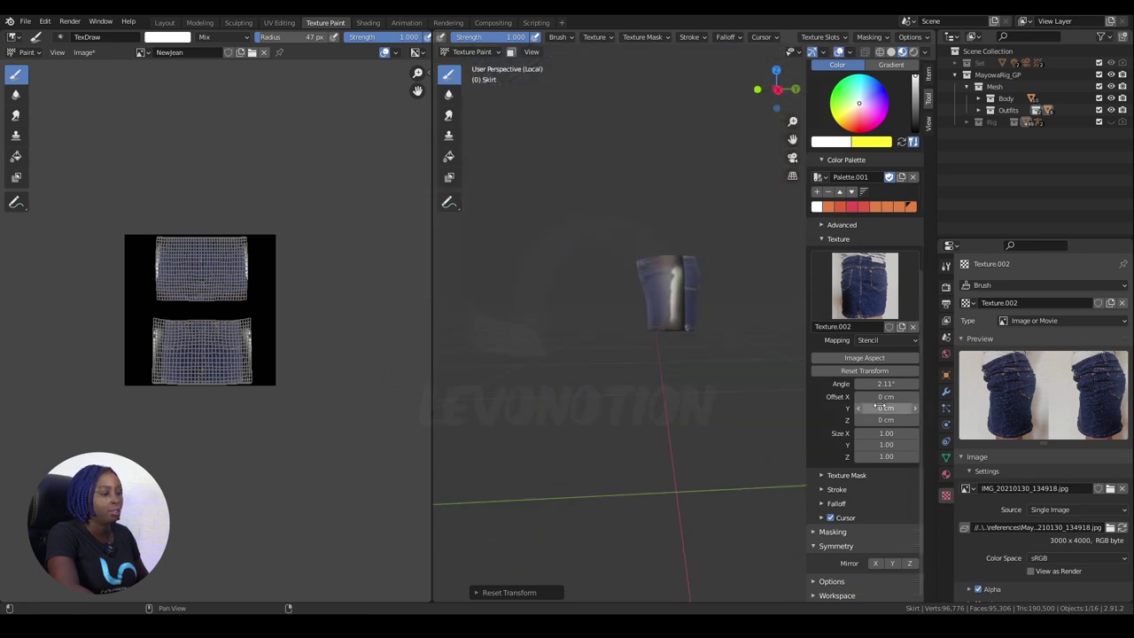
click(856, 370)
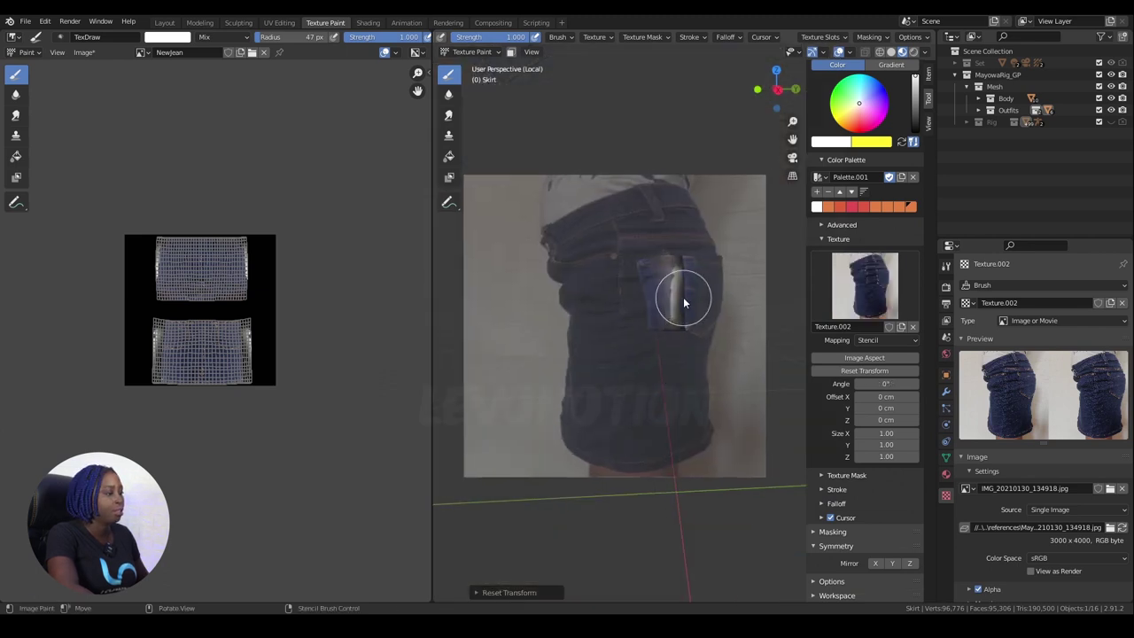
- Move and scale the side-photo stencil over the skirt's side and paint its denim beside the bare strip
right_drag(683, 298, 693, 285)
scroll(683, 292, up, 5)
shift+middle_drag(655, 265, 667, 319)
scroll(653, 319, up, 2)
scroll(655, 314, down, 1)
right_drag(675, 362, 669, 327)
mouse_move(671, 345)
shift+right_down()
mouse_move(704, 363)
mouse_move(637, 385)
mouse_move(611, 375)
mouse_move(681, 383)
mouse_move(649, 365)
mouse_move(704, 365)
mouse_move(691, 374)
mouse_move(701, 401)
shift+right_up()
middle_drag(671, 387, 685, 382)
mouse_move(657, 353)
right_down()
mouse_move(695, 373)
mouse_move(730, 367)
mouse_move(724, 349)
mouse_move(749, 398)
mouse_move(736, 332)
mouse_move(711, 362)
right_up()
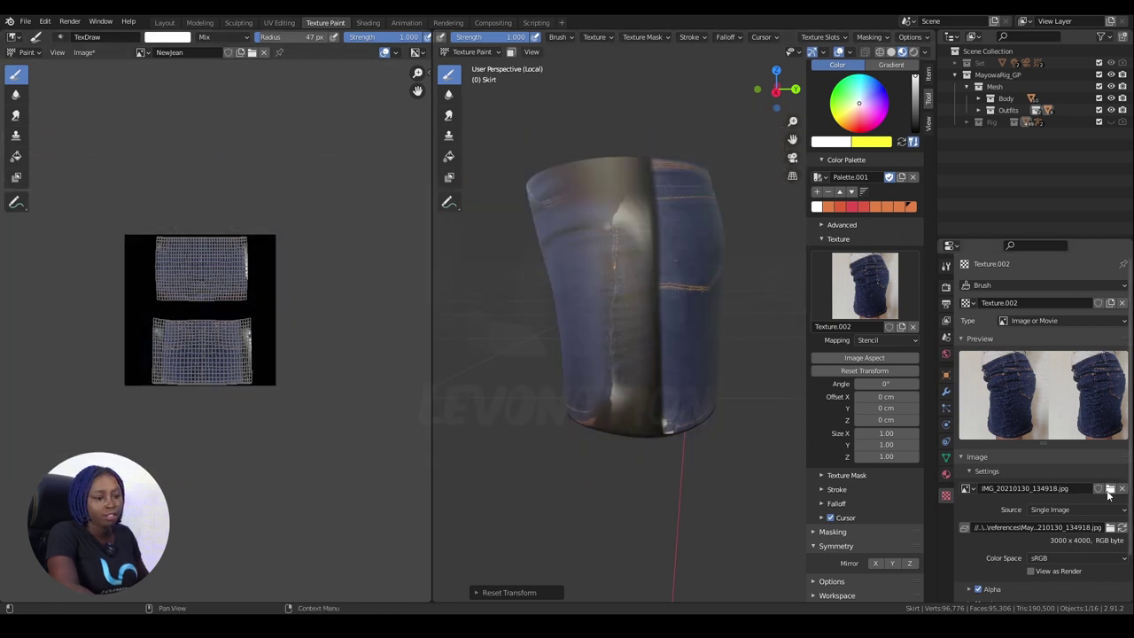
- Load the back photo IMG_20210130_134845.jpg as the stencil image and paint its denim over the bare side strip with X symmetry on
click(1110, 489)
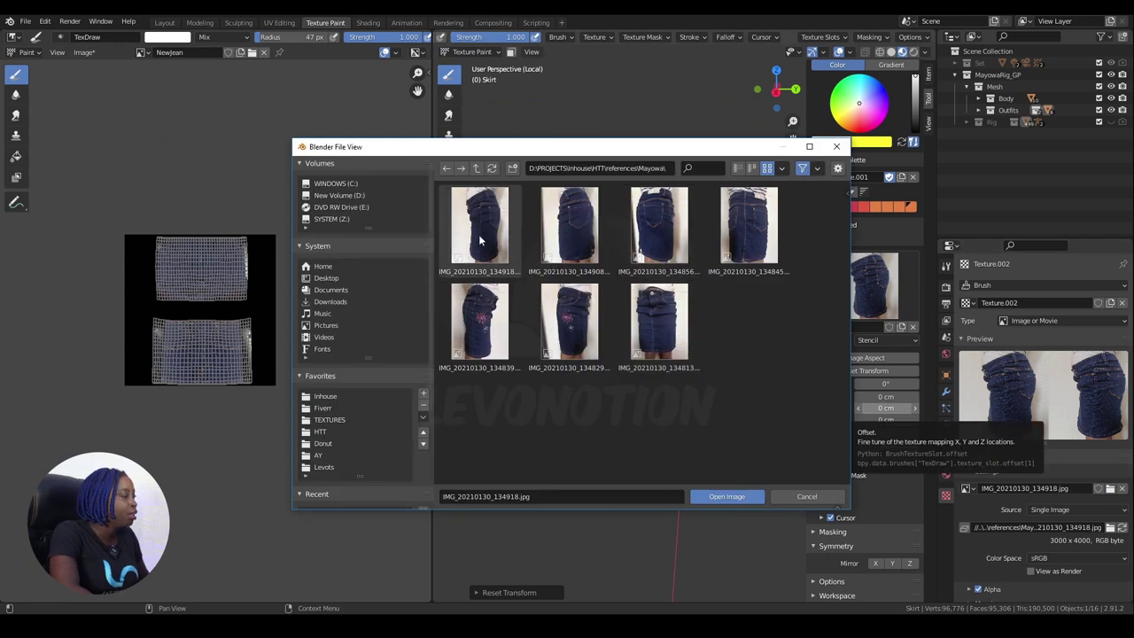
double_click(749, 223)
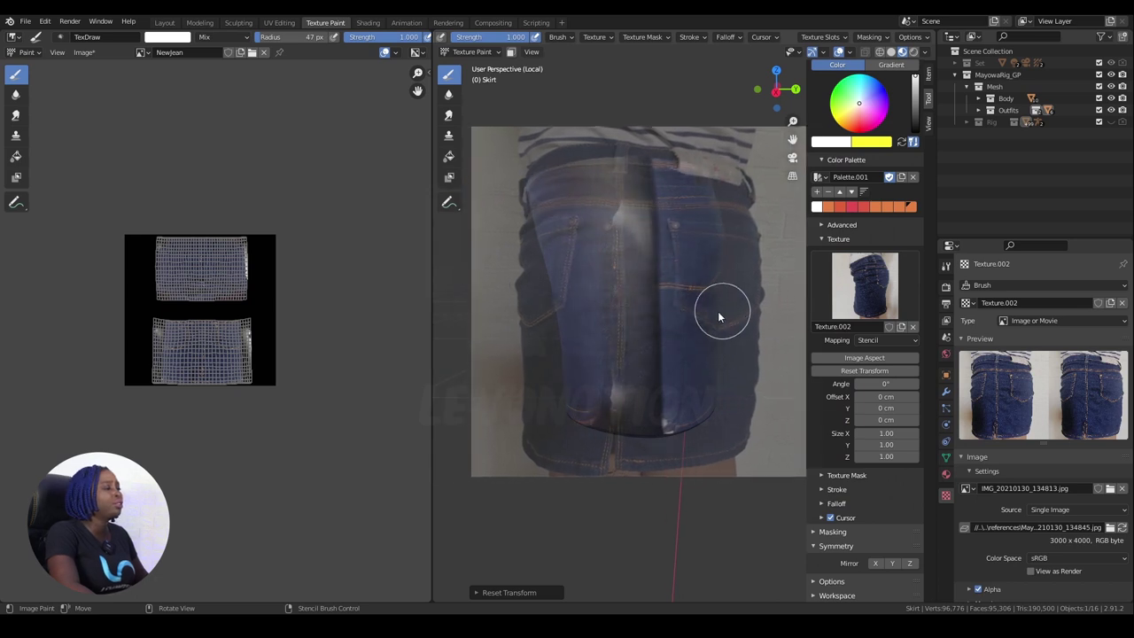
mouse_move(717, 311)
right_down()
mouse_move(700, 306)
mouse_move(718, 292)
mouse_move(702, 290)
mouse_move(718, 297)
mouse_move(717, 318)
right_up()
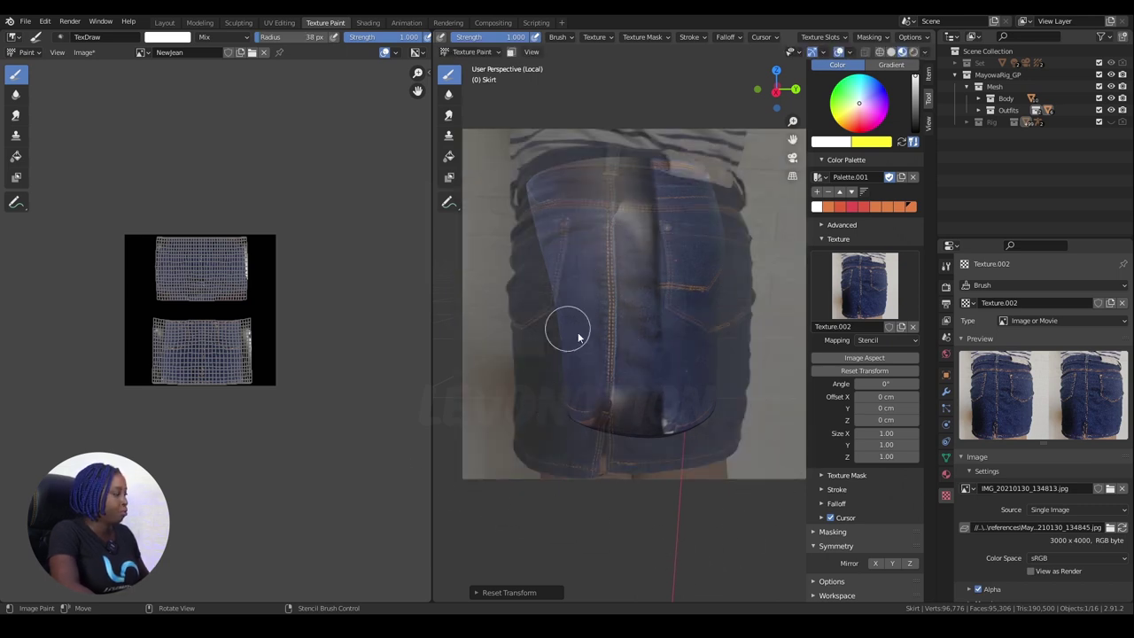
key(q)
click(646, 367)
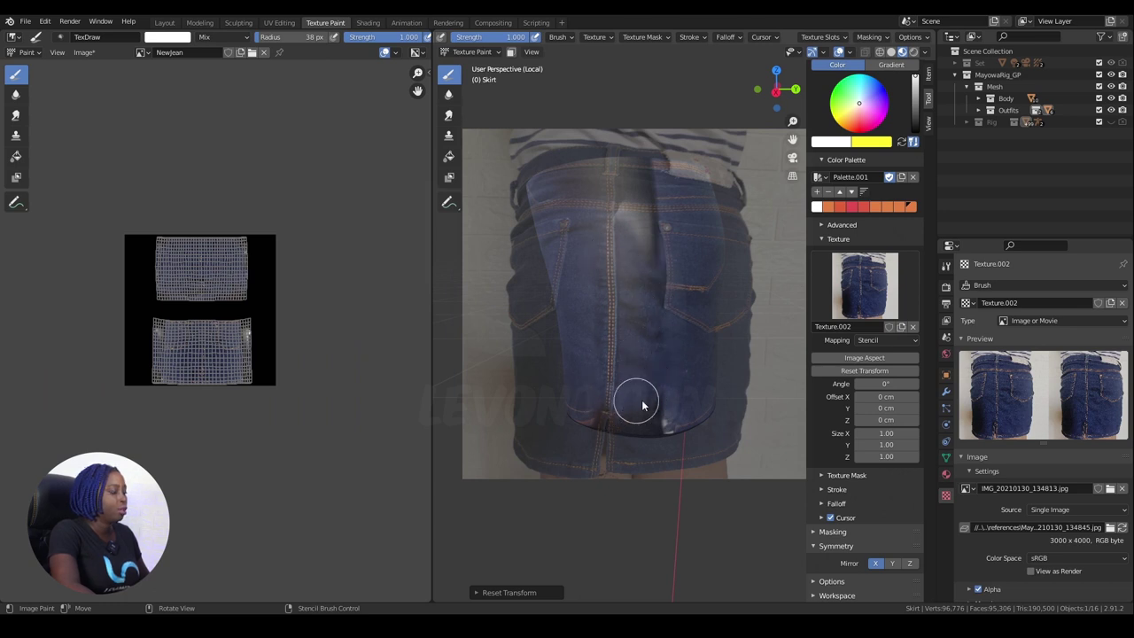
- Align the back-photo stencil with the skirt's side seam and paint its denim over the bare strip's lower part
right_drag(642, 400, 653, 428)
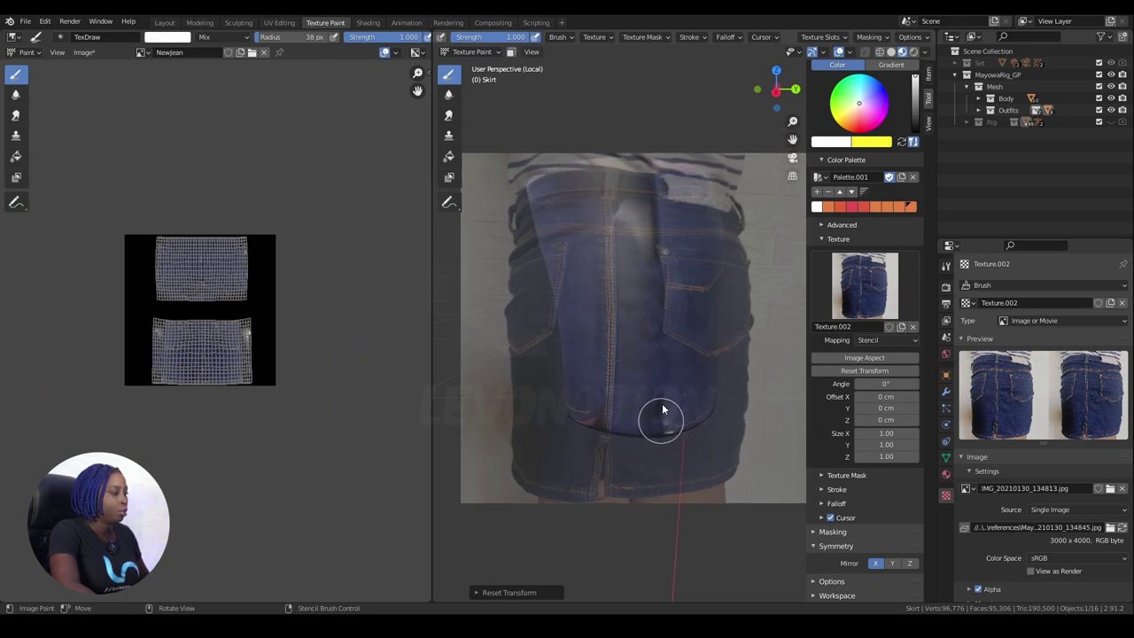
middle_drag(650, 410, 683, 408)
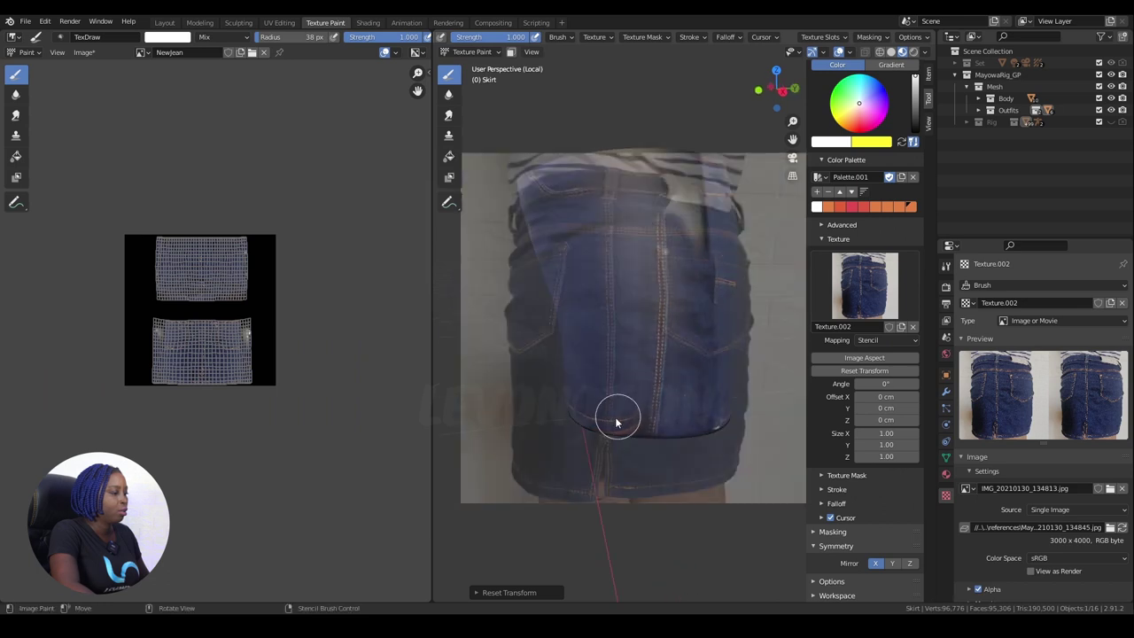
right_drag(654, 411, 634, 410)
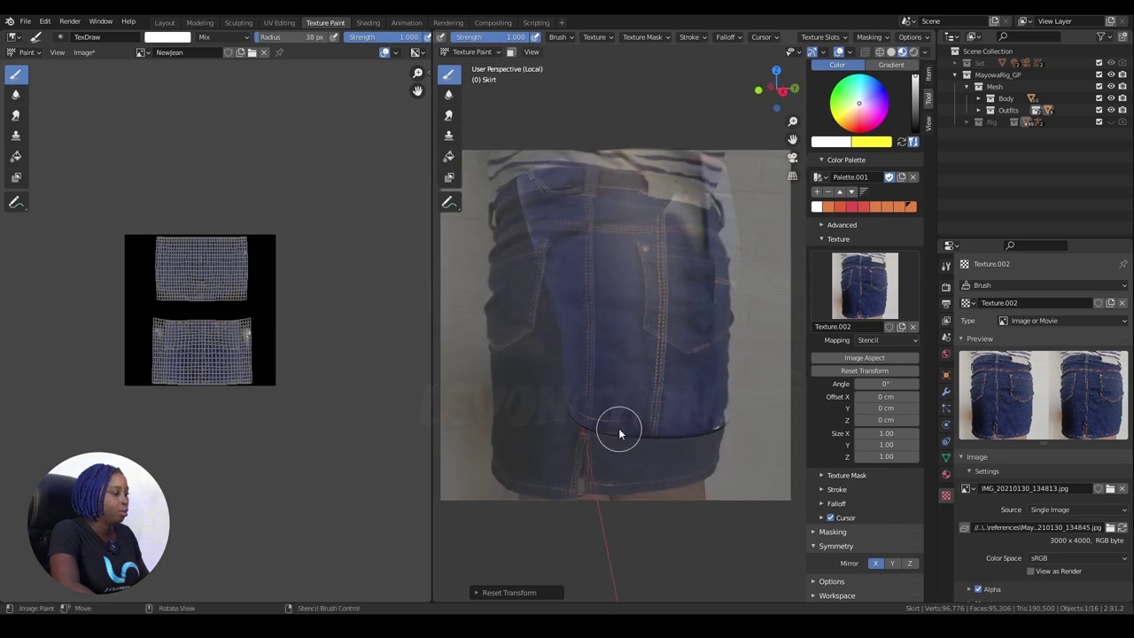
middle_drag(612, 425, 668, 428)
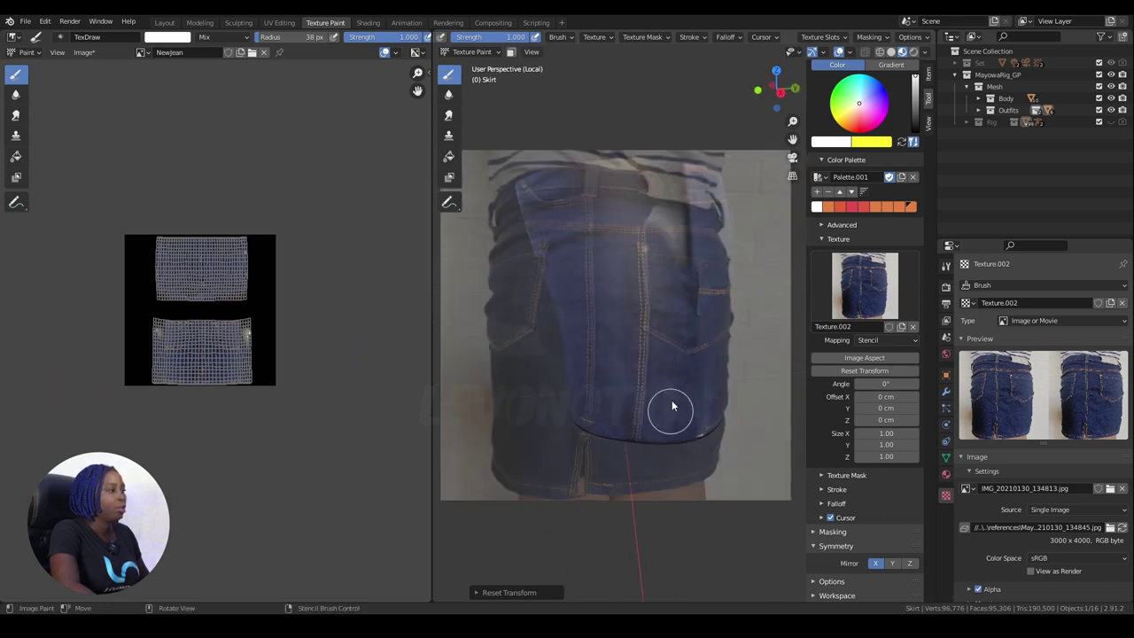
- Reposition the back-photo stencil over the skirt's upper side and paint its denim over the remaining pale patches
right_drag(671, 322, 724, 274)
right_drag(679, 238, 676, 195)
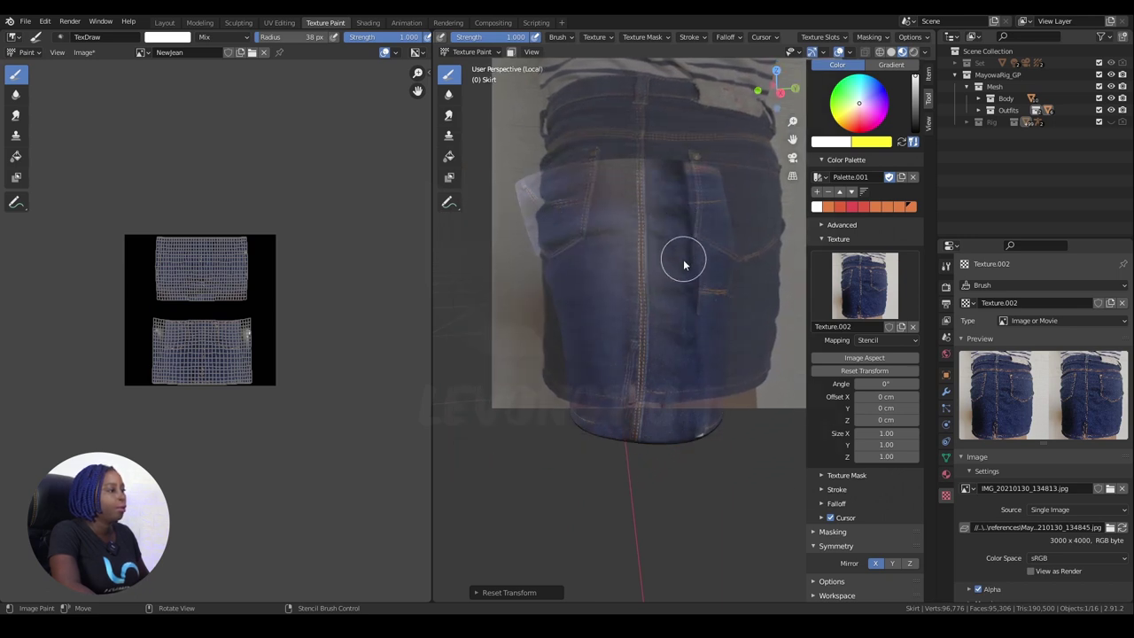
mouse_move(676, 261)
middle_down()
mouse_move(650, 273)
mouse_move(623, 183)
middle_up()
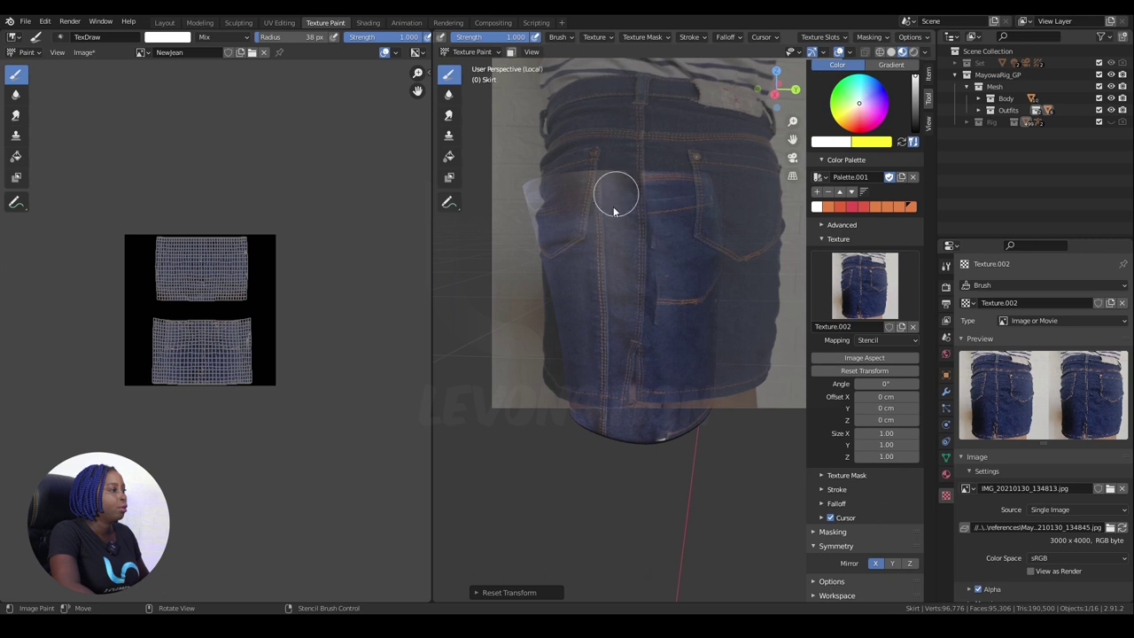
right_drag(655, 228, 600, 258)
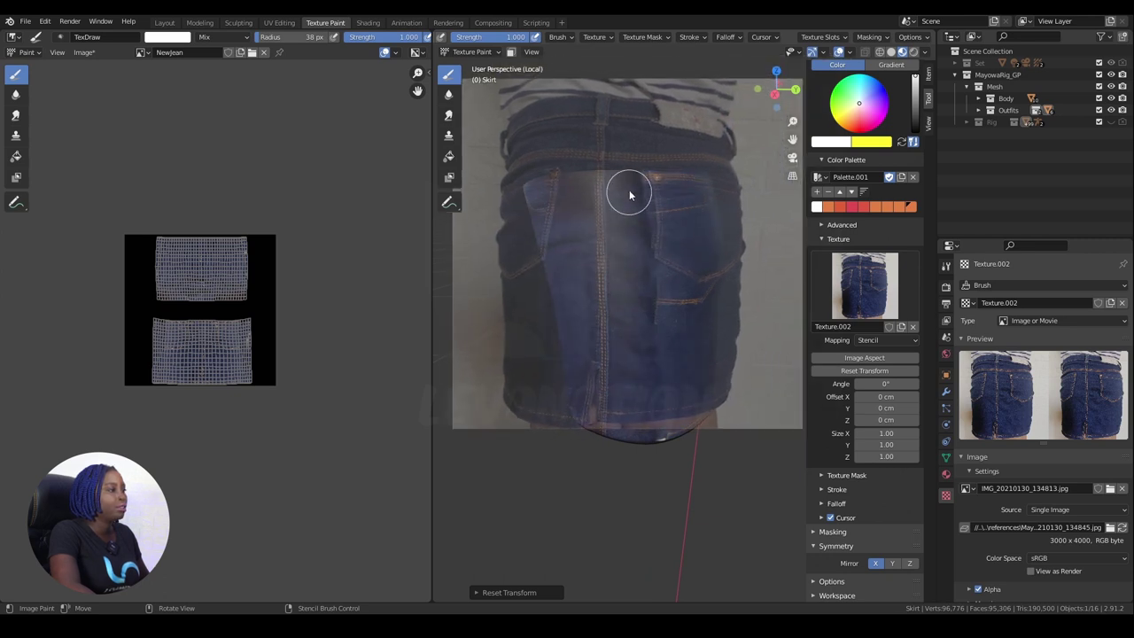
middle_drag(617, 181, 663, 380)
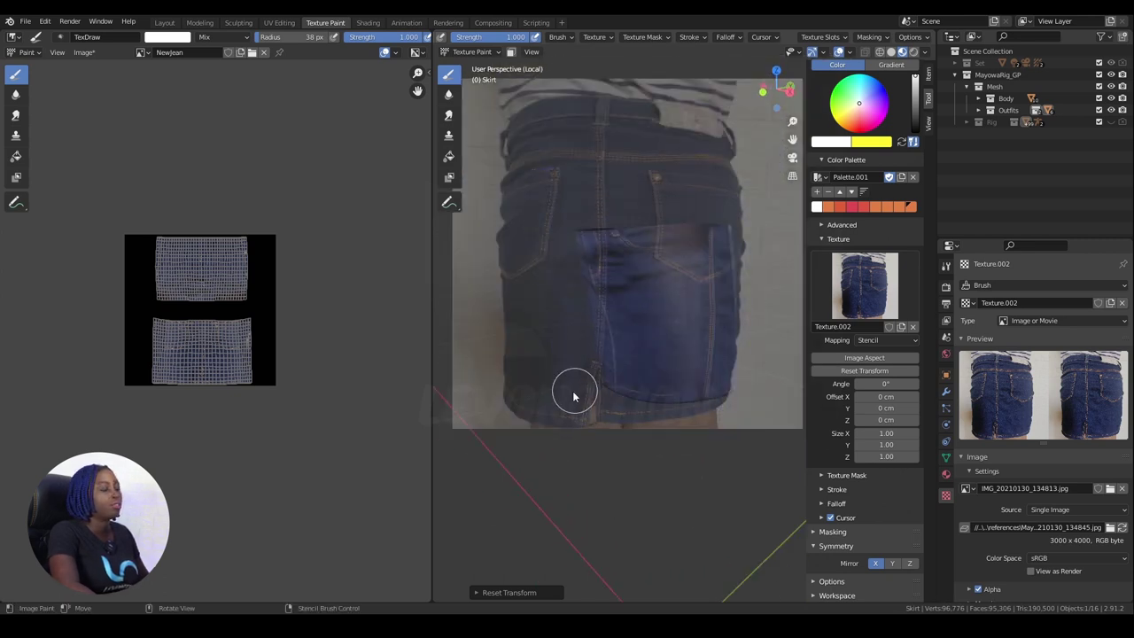
- Face the skirt's opposite side and move the back-photo stencil over the pale spots along its seam
middle_drag(573, 390, 741, 387)
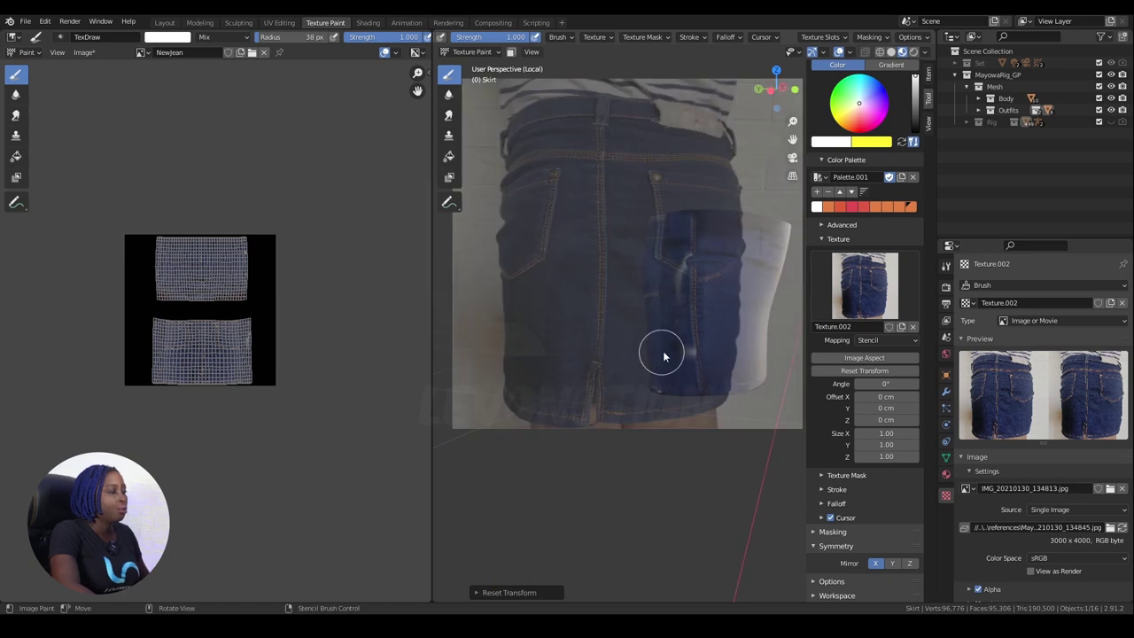
right_drag(663, 351, 714, 362)
middle_drag(714, 361, 690, 337)
scroll(663, 331, up, 1)
right_drag(698, 368, 676, 356)
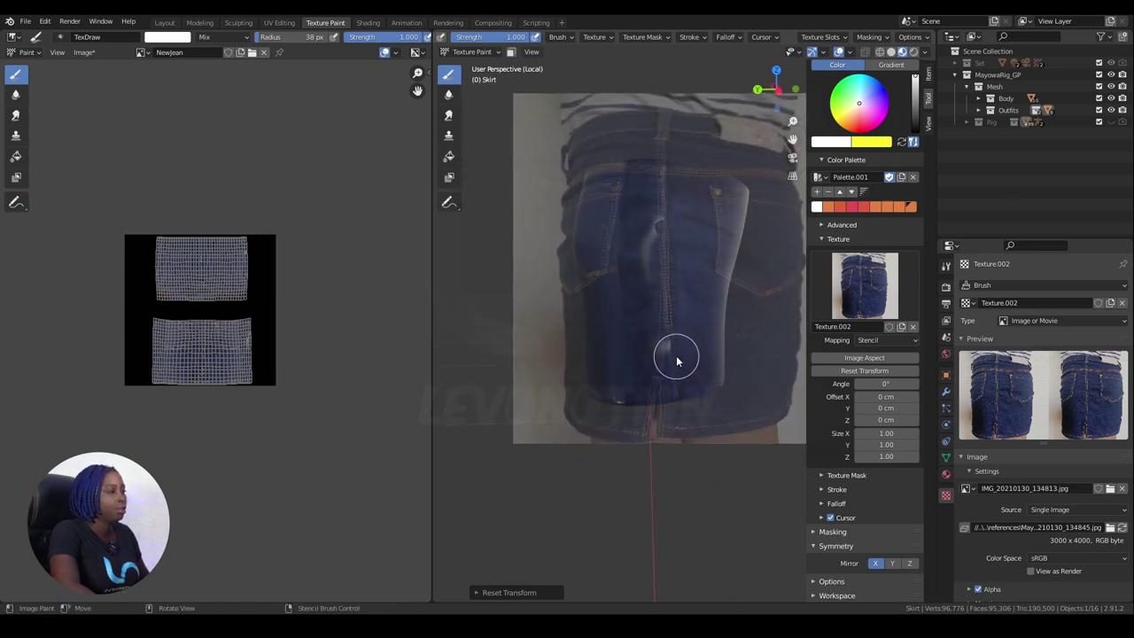
- Scale the stencil, turn off X symmetry, rotate the stencil to 4.78° and paint over the pale spots along the seam
mouse_move(742, 422)
shift+right_down()
mouse_move(744, 410)
mouse_move(729, 435)
mouse_move(732, 414)
mouse_move(732, 423)
mouse_move(752, 423)
mouse_move(726, 435)
mouse_move(750, 416)
mouse_move(745, 435)
mouse_move(759, 445)
shift+right_up()
key(q)
click(701, 411)
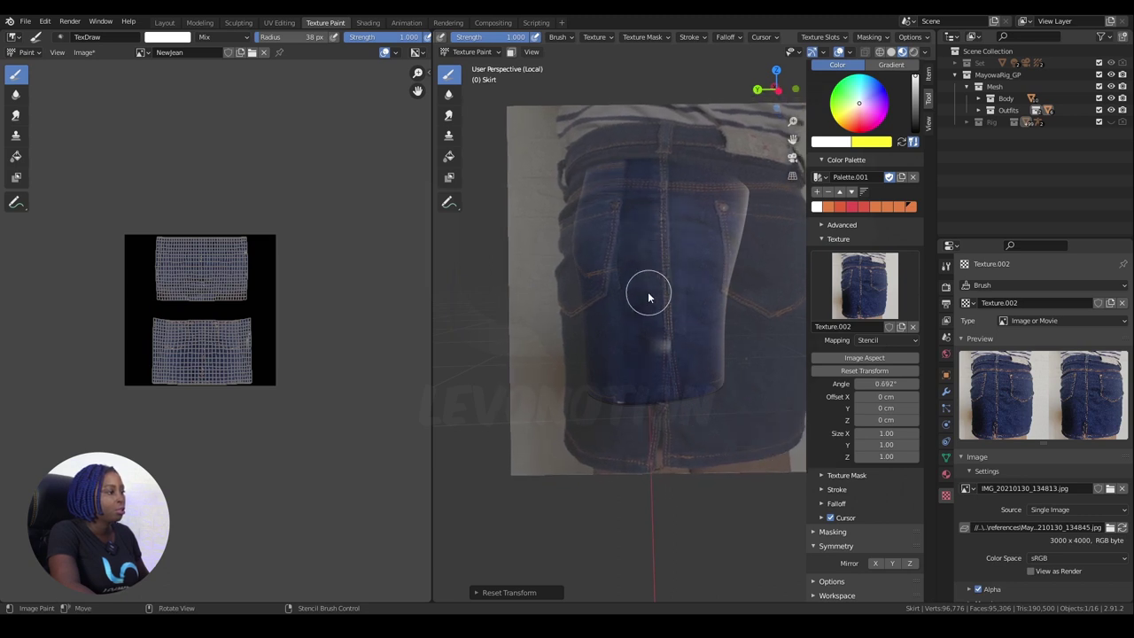
right_drag(683, 385, 691, 387)
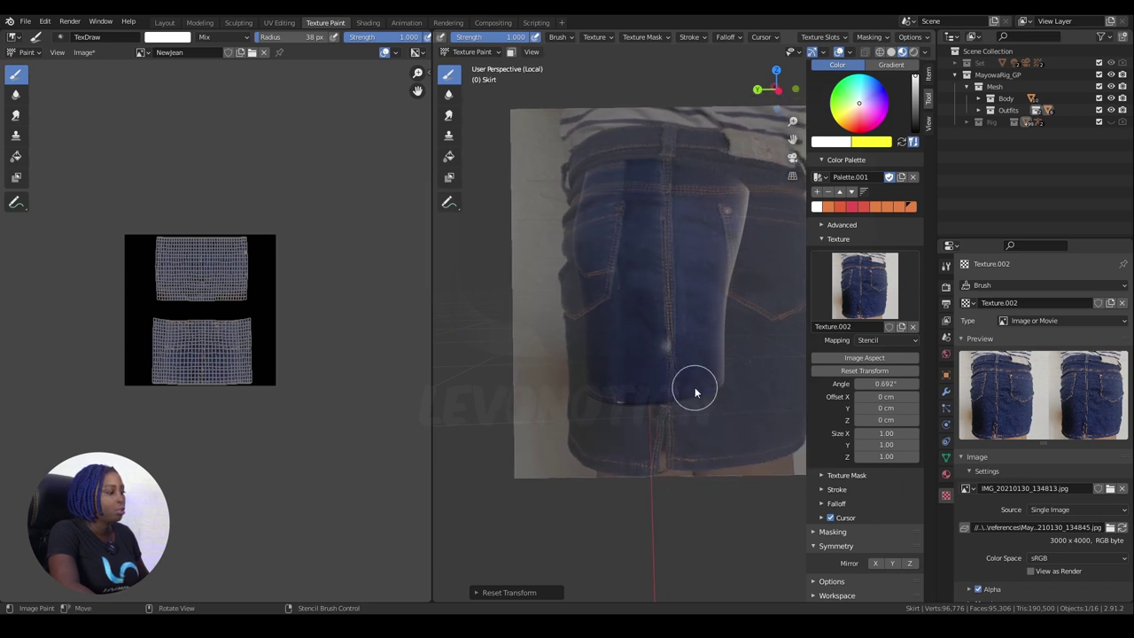
ctrl+right_drag(732, 443, 739, 431)
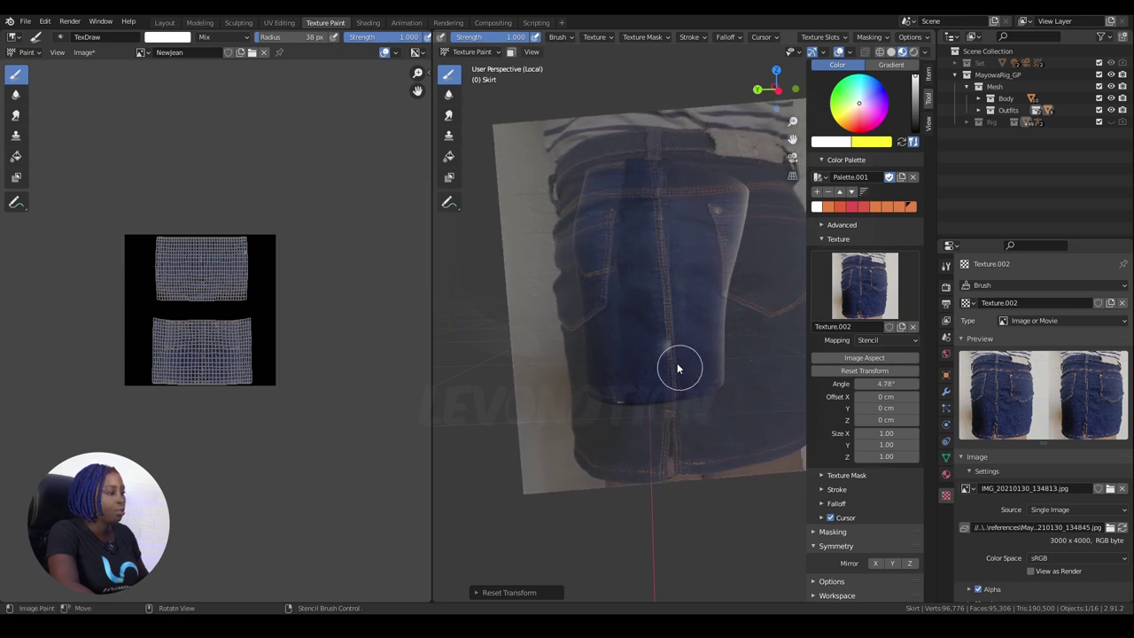
- Show the skirt's front in Object Mode and leave local view to bring back the whole character
scroll(667, 365, down, 3)
middle_drag(667, 370, 548, 407)
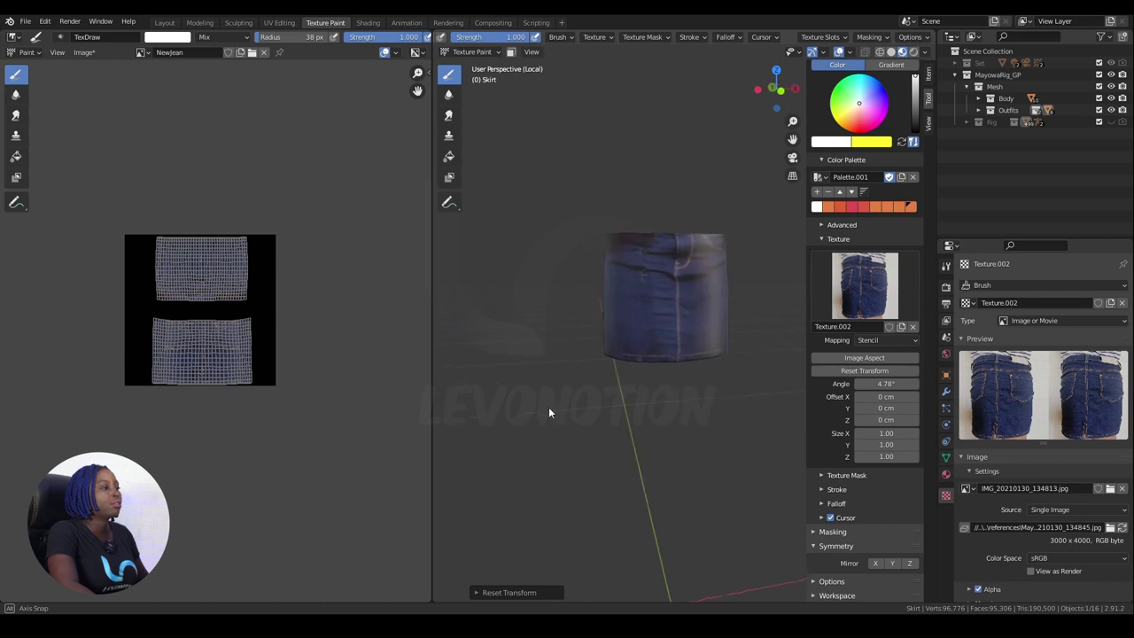
scroll(567, 401, up, 4)
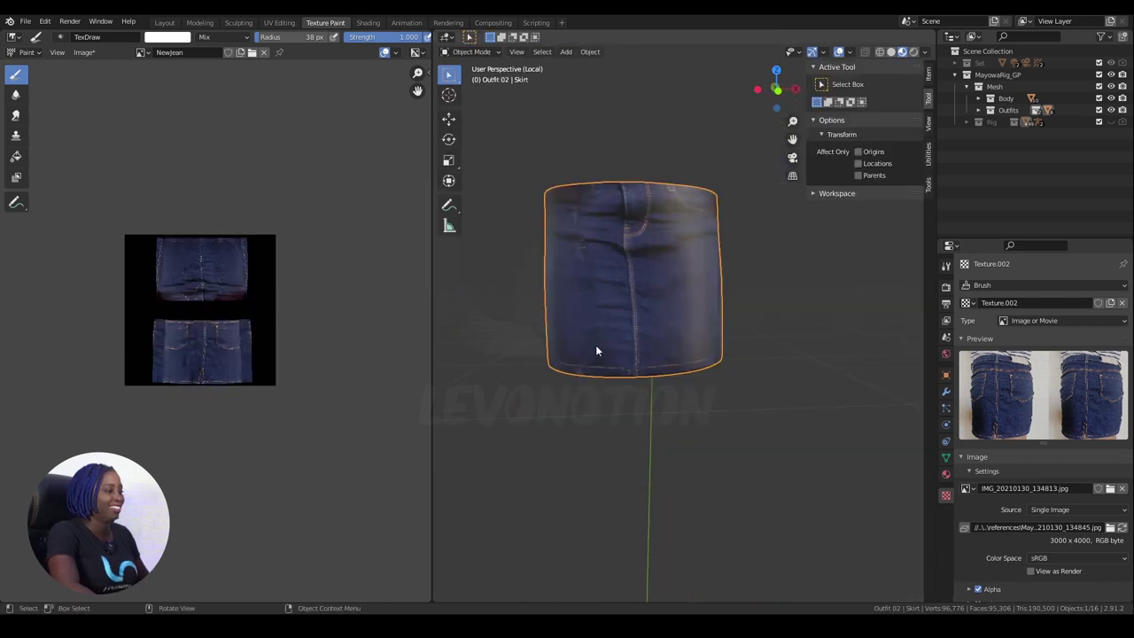
key(KP_Divide)
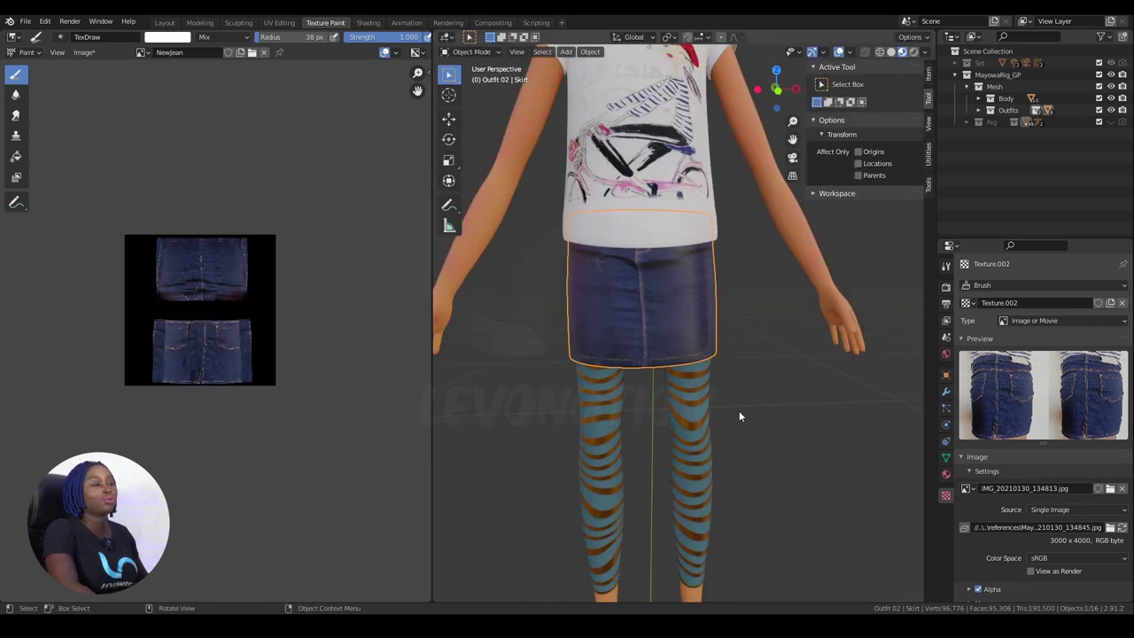
- Return the skirt to Texture Paint mode and load the photo IMG_20210130_134829.jpg as the stencil image
middle_drag(761, 394, 767, 392)
key(ctrl+Tab)
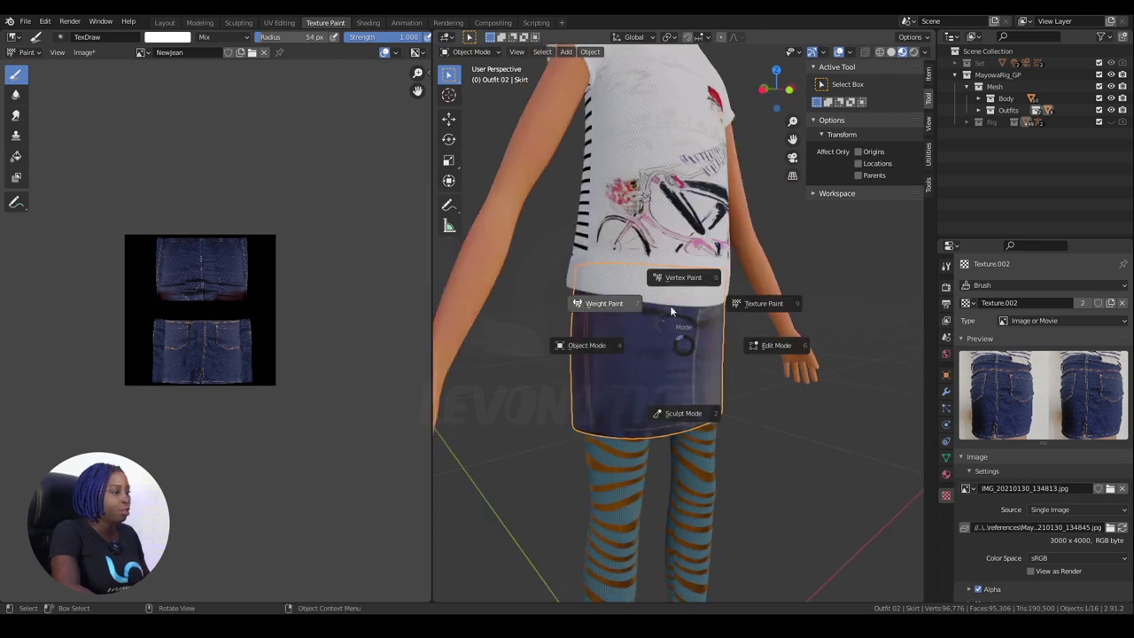
click(768, 310)
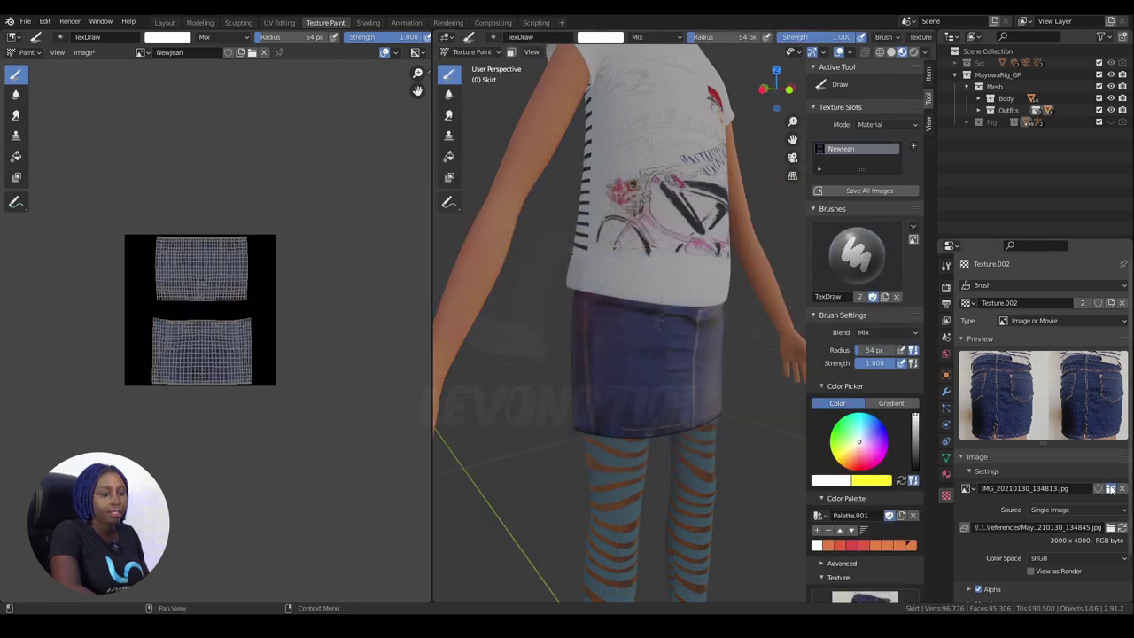
click(1109, 489)
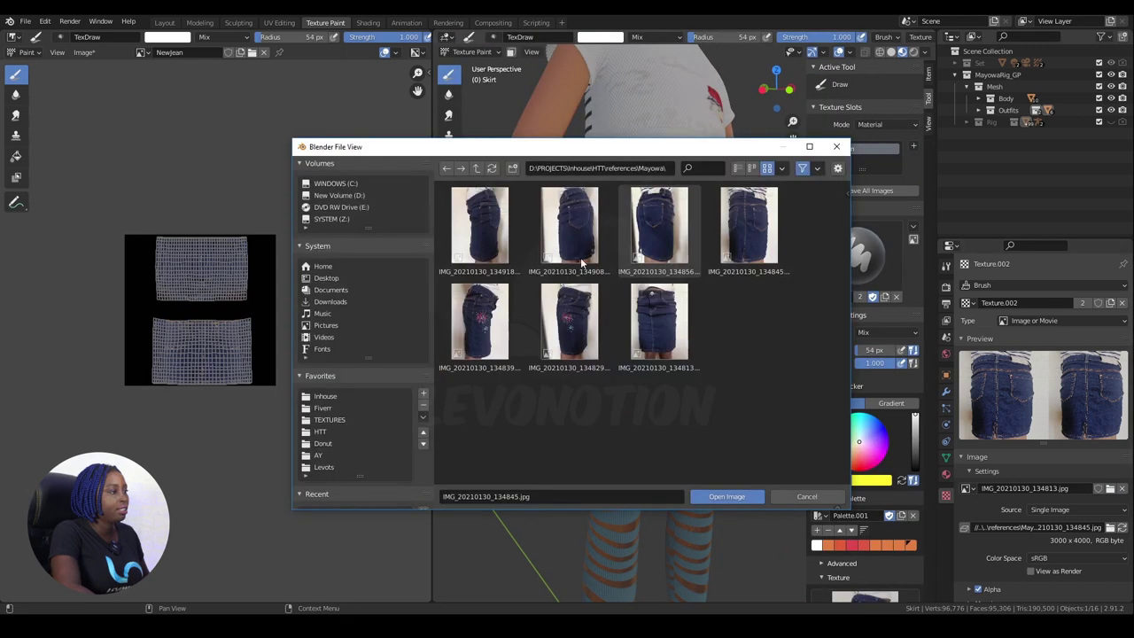
double_click(574, 320)
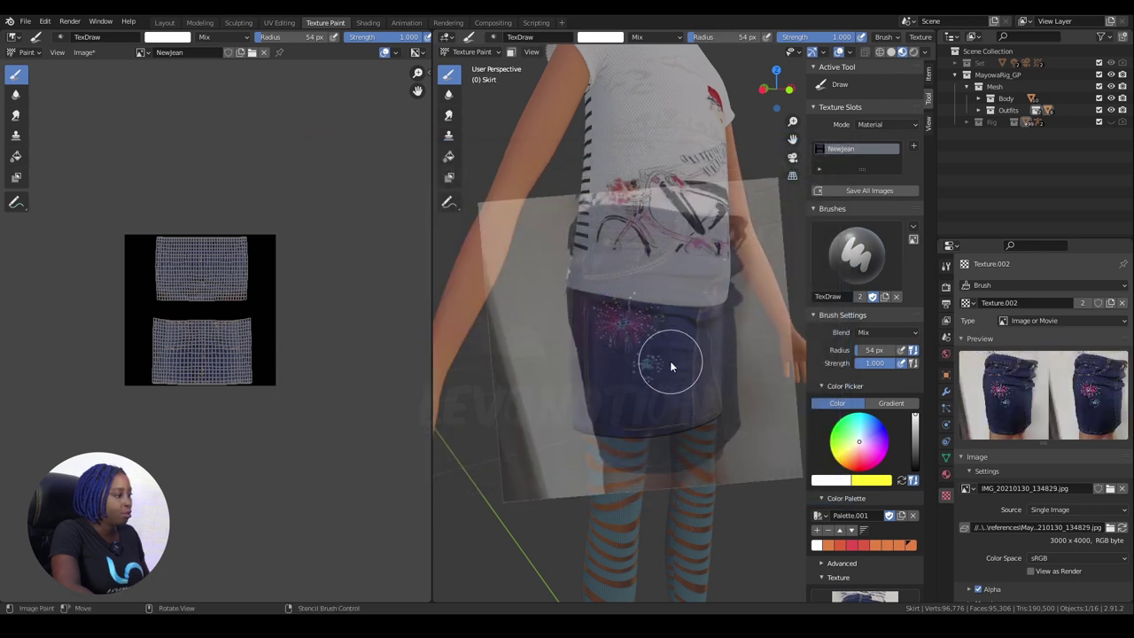
- Fit the stencil to the skirt's front and paint its pink and blue starburst motifs without X symmetry, using a 43 px brush
mouse_move(744, 404)
shift+right_down()
mouse_move(753, 447)
mouse_move(759, 438)
shift+right_up()
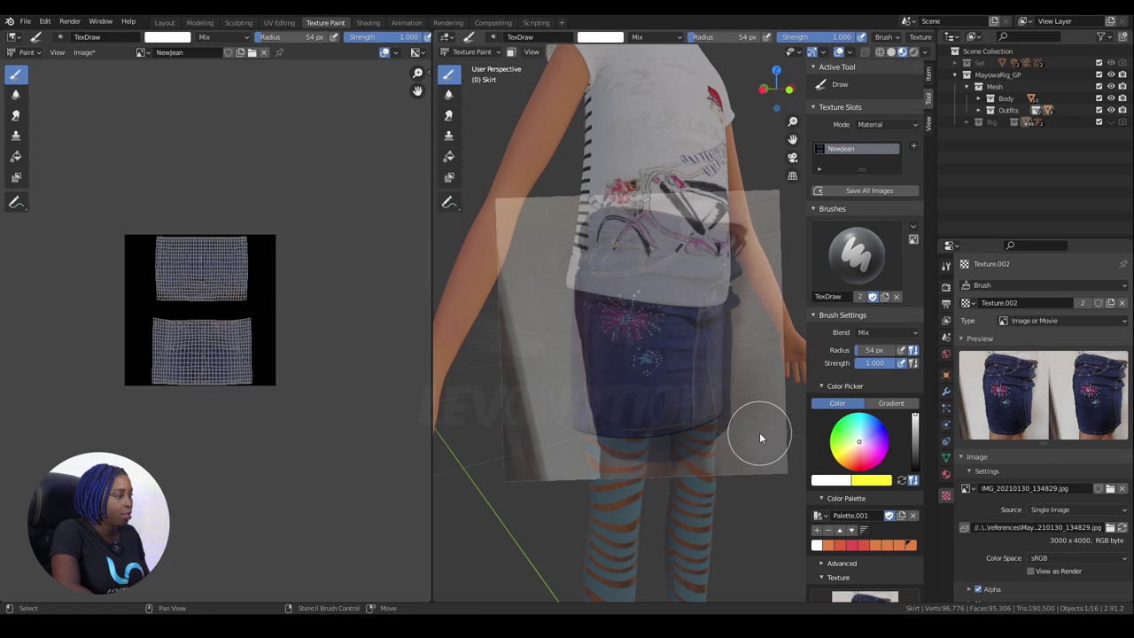
mouse_move(626, 321)
mouse_down()
mouse_move(646, 321)
mouse_move(615, 301)
mouse_move(622, 316)
mouse_up()
key(f)
click(651, 335)
key(q)
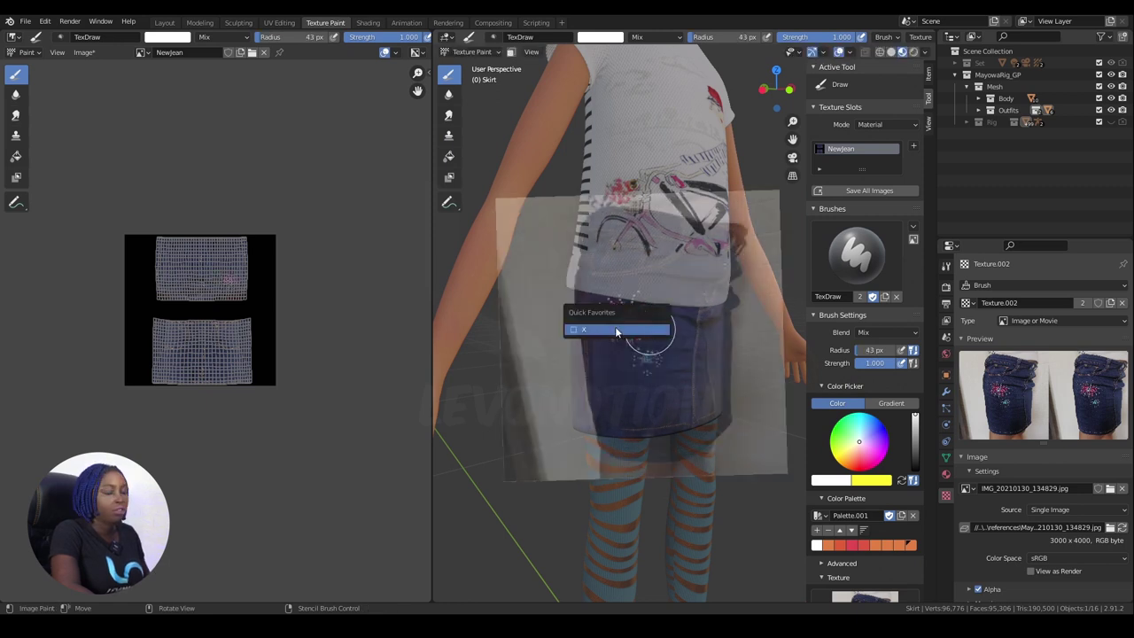
mouse_move(626, 373)
mouse_down()
mouse_move(647, 381)
mouse_move(652, 323)
mouse_move(634, 297)
mouse_up()
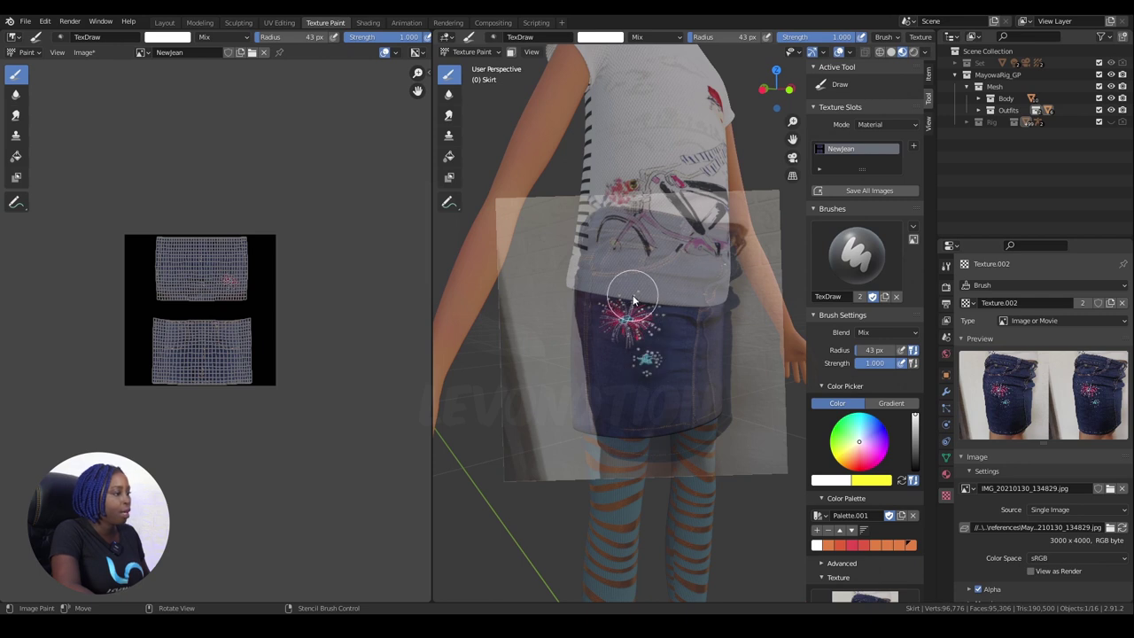
- Return to Object Mode and review the painted skirt on the whole character from the front
mouse_move(654, 367)
middle_down()
mouse_move(617, 377)
mouse_move(667, 378)
mouse_move(630, 381)
middle_up()
key(ctrl+Tab)
scroll(605, 384, down, 3)
click(778, 417)
middle_drag(778, 416, 701, 403)
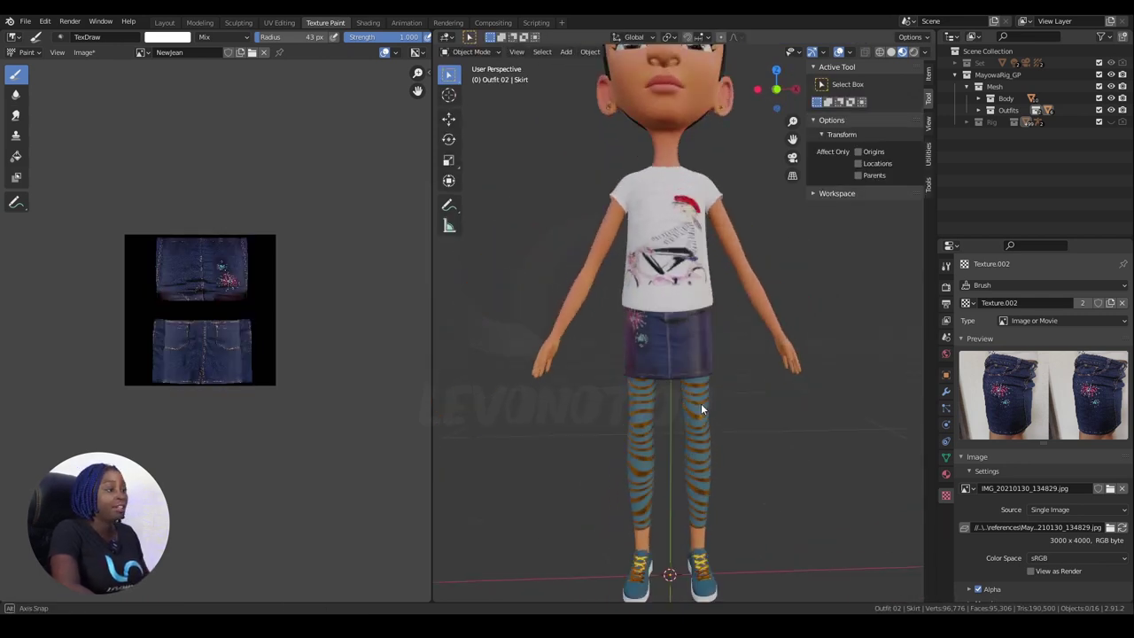
- In the Shading workspace, raise the Newjean material's roughness to the maximum and lower its specular
click(368, 23)
middle_drag(719, 531, 702, 517)
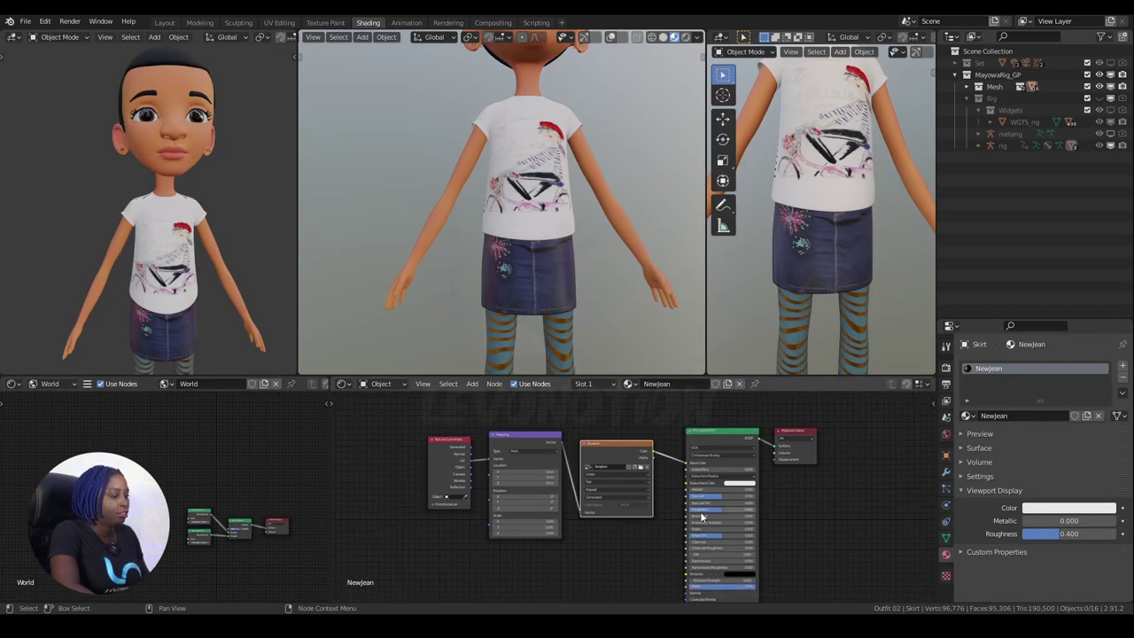
mouse_move(701, 511)
mouse_down()
mouse_move(752, 510)
mouse_move(693, 497)
mouse_up()
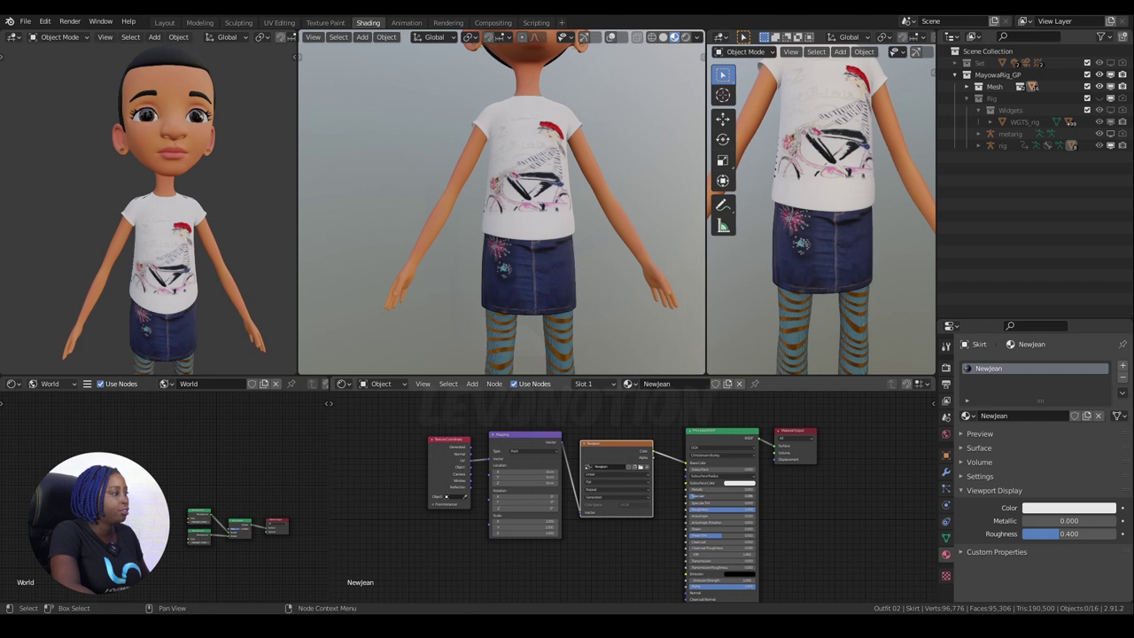
- Review the whole character, save the blend file and return to the Texture Paint workspace
scroll(563, 276, down, 5)
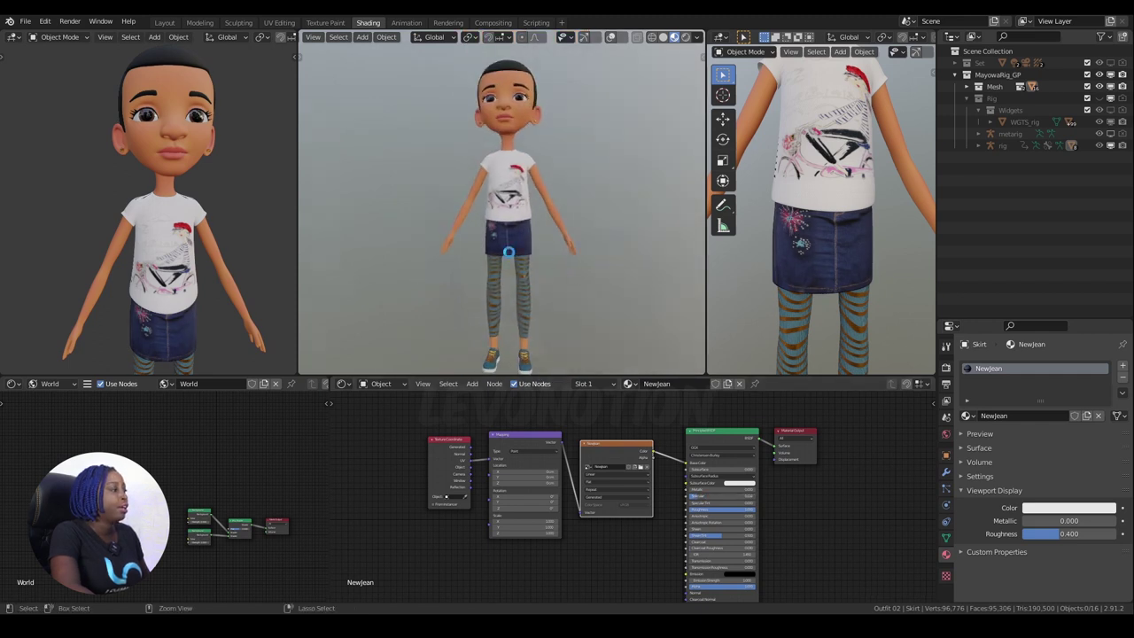
scroll(551, 278, up, 3)
key(ctrl+s)
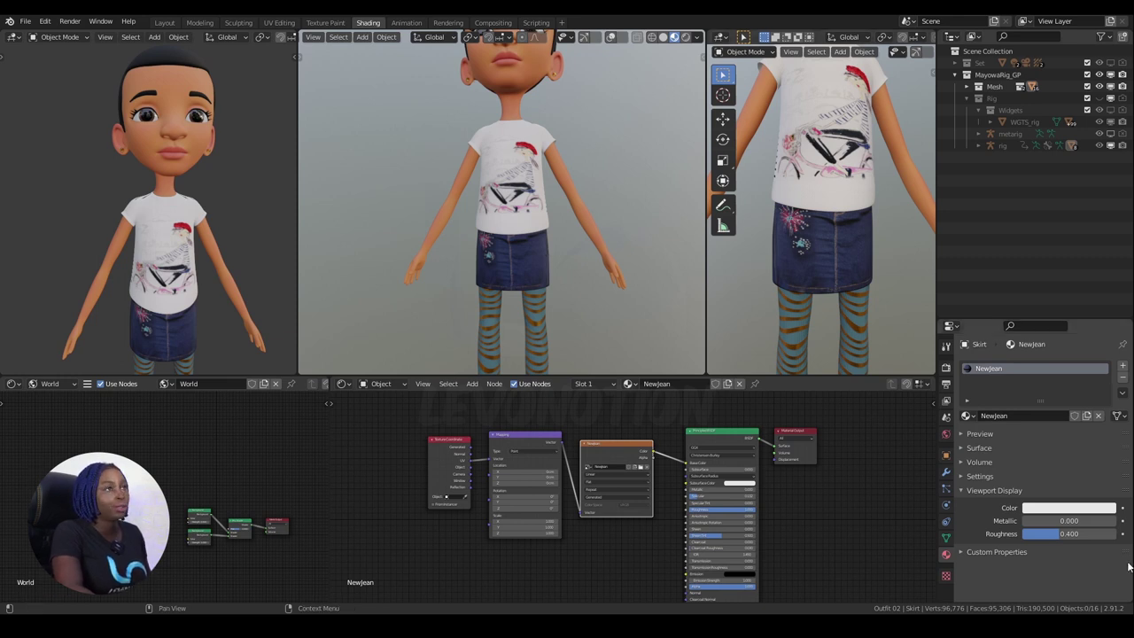
click(326, 23)
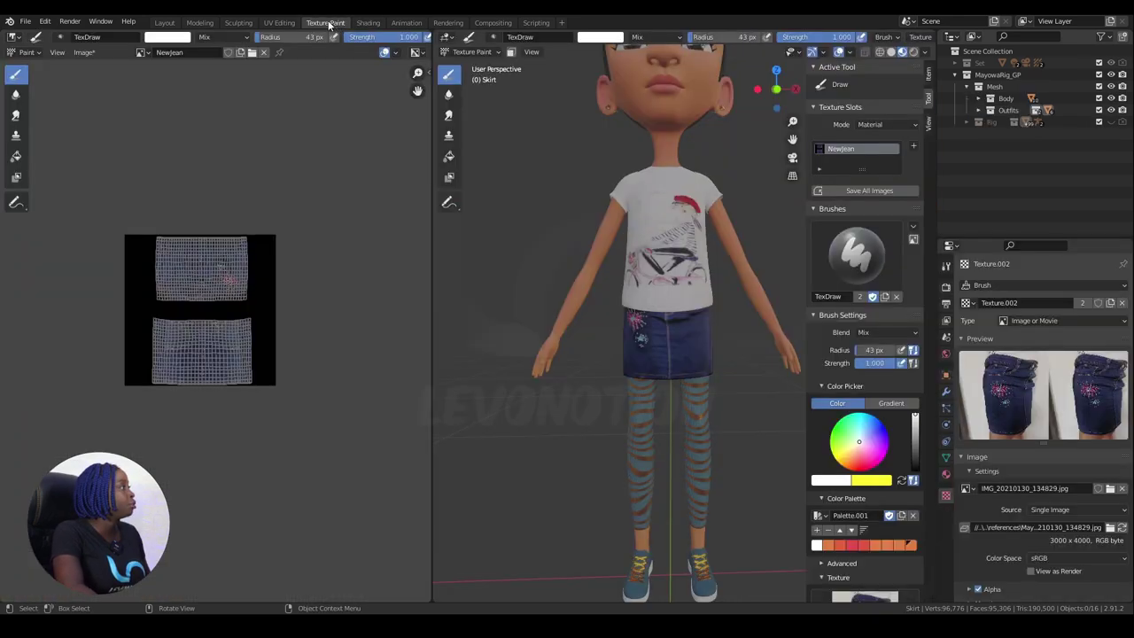
click(84, 52)
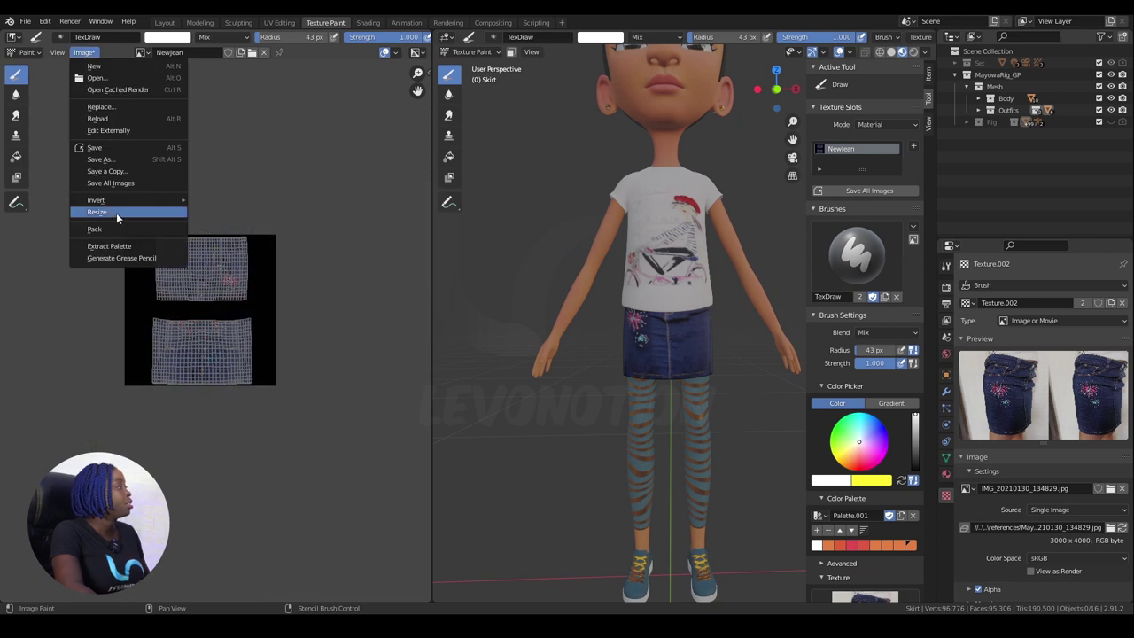
click(100, 148)
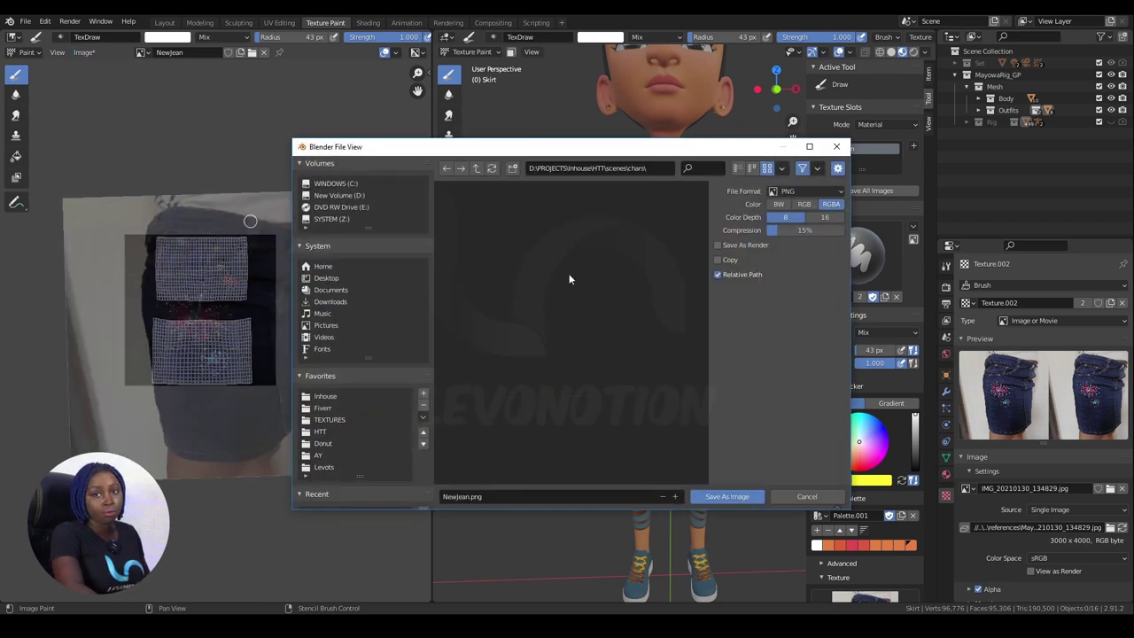
click(837, 146)
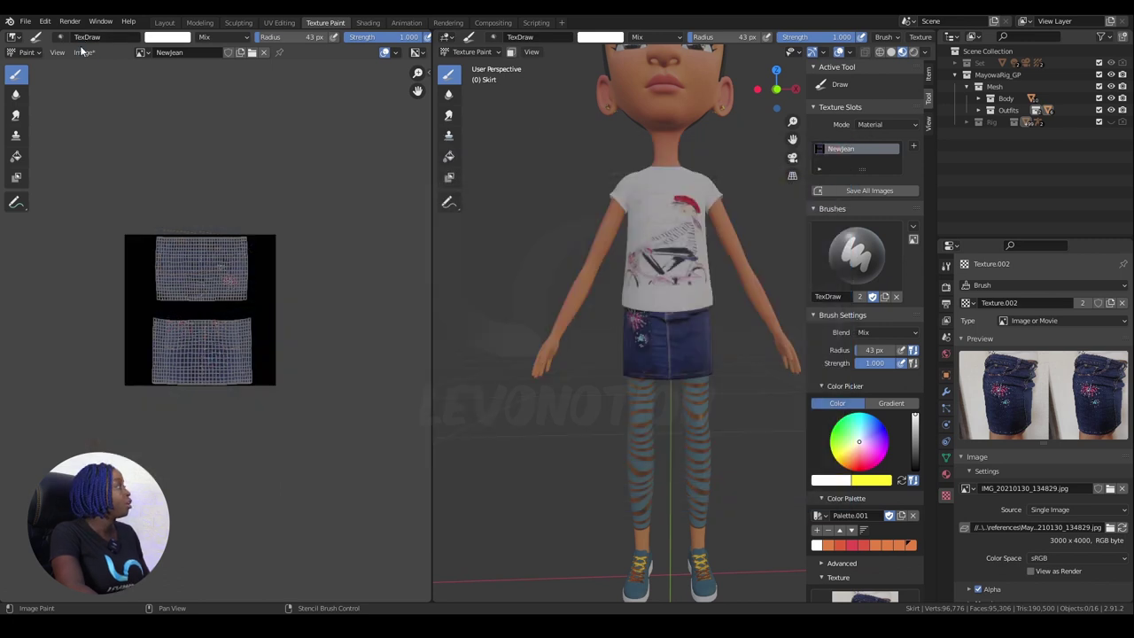
- Pack the Newjean image into the blend file, return to Object Mode and save the file
click(83, 52)
click(113, 227)
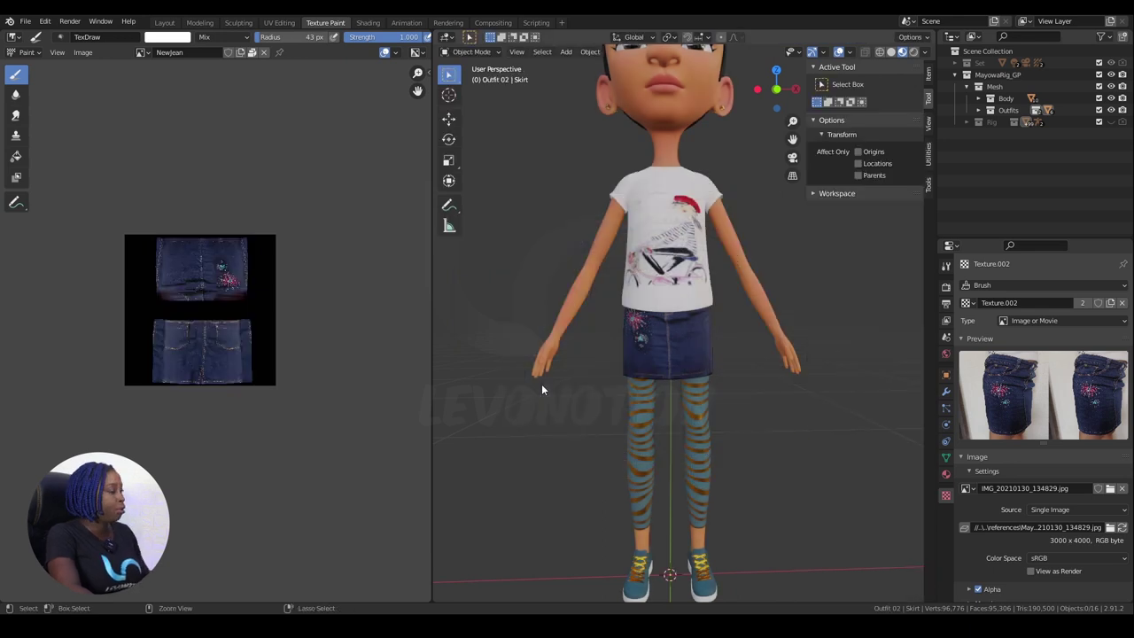
key(ctrl+s)
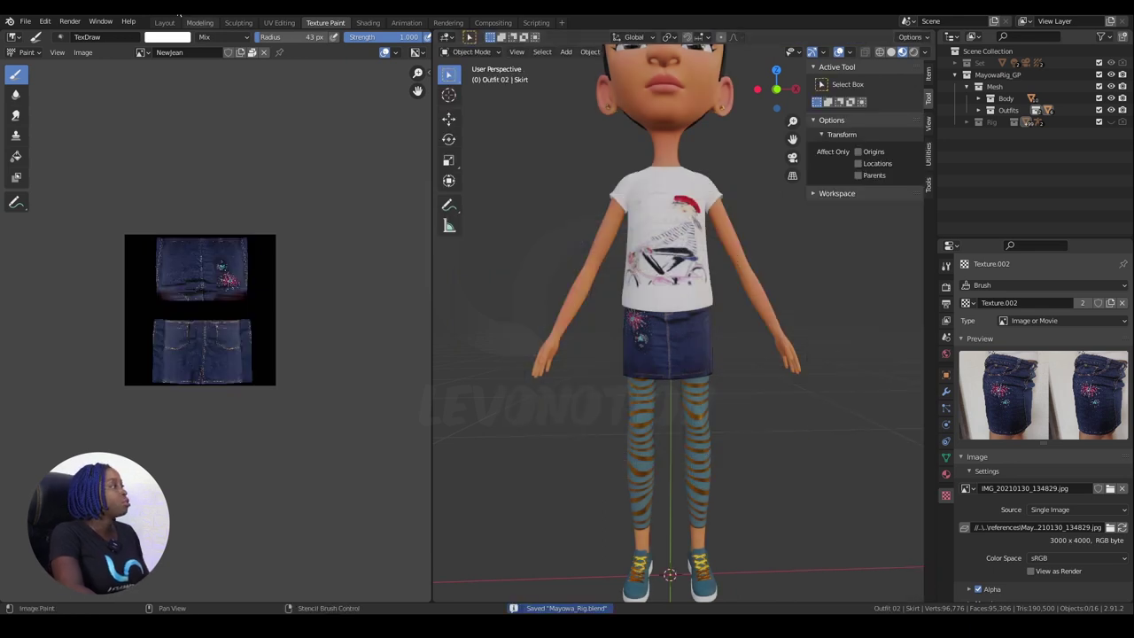
- In the Shading workspace, compare the skirt's Jean and Newjean materials by assigning each in turn, ending on Newjean
click(368, 22)
mouse_move(512, 261)
middle_down()
mouse_move(540, 245)
mouse_move(497, 266)
middle_up()
click(967, 416)
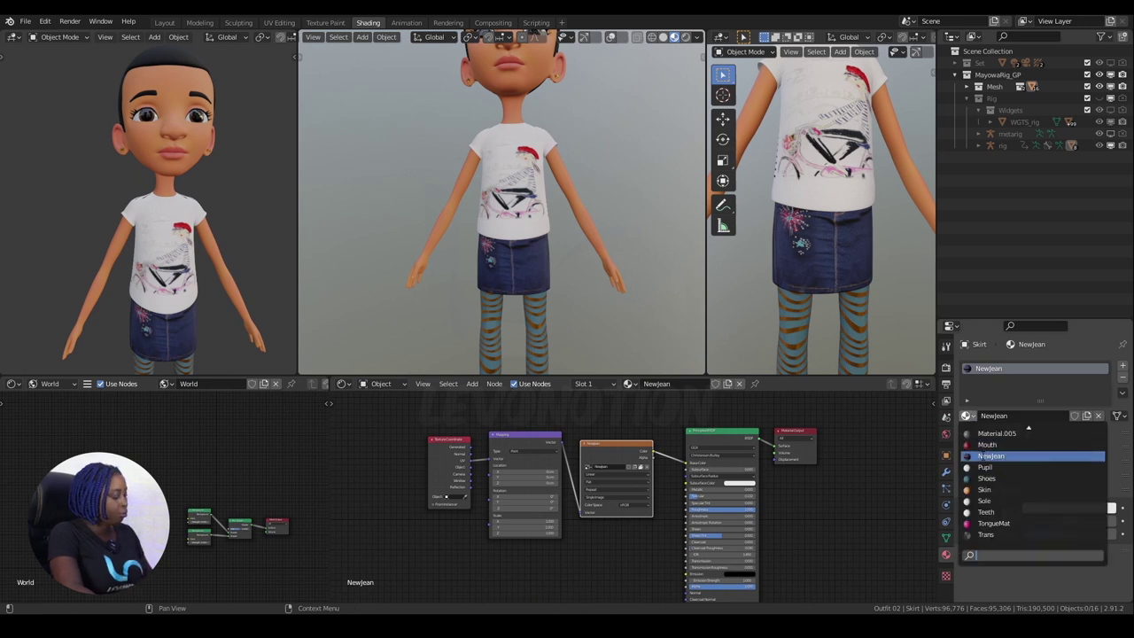
text(je)
key(Return)
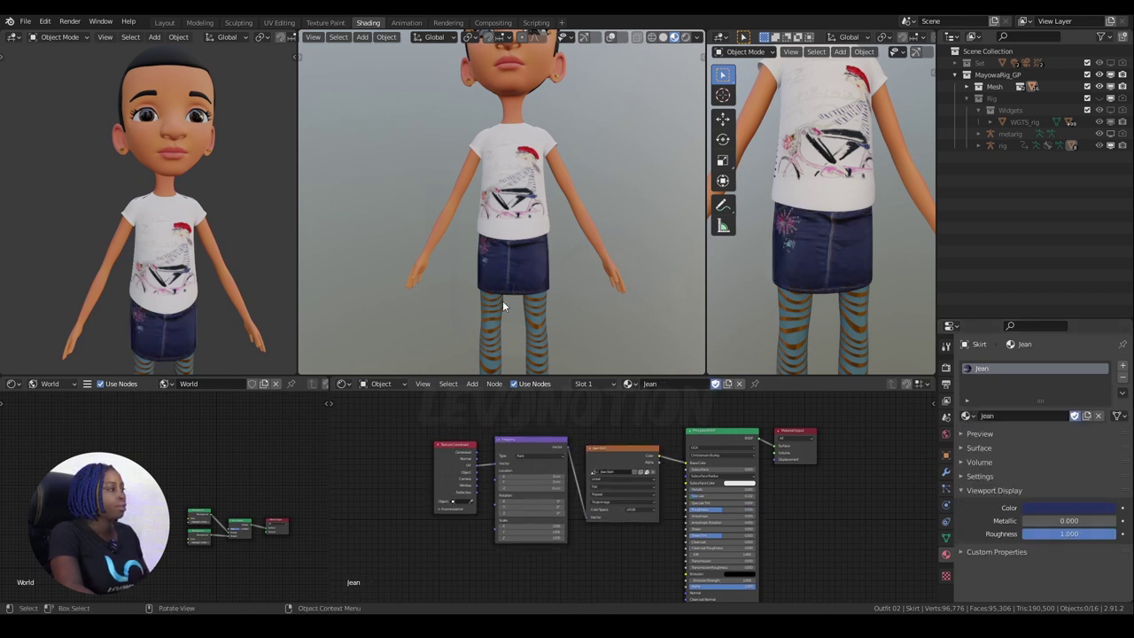
click(967, 415)
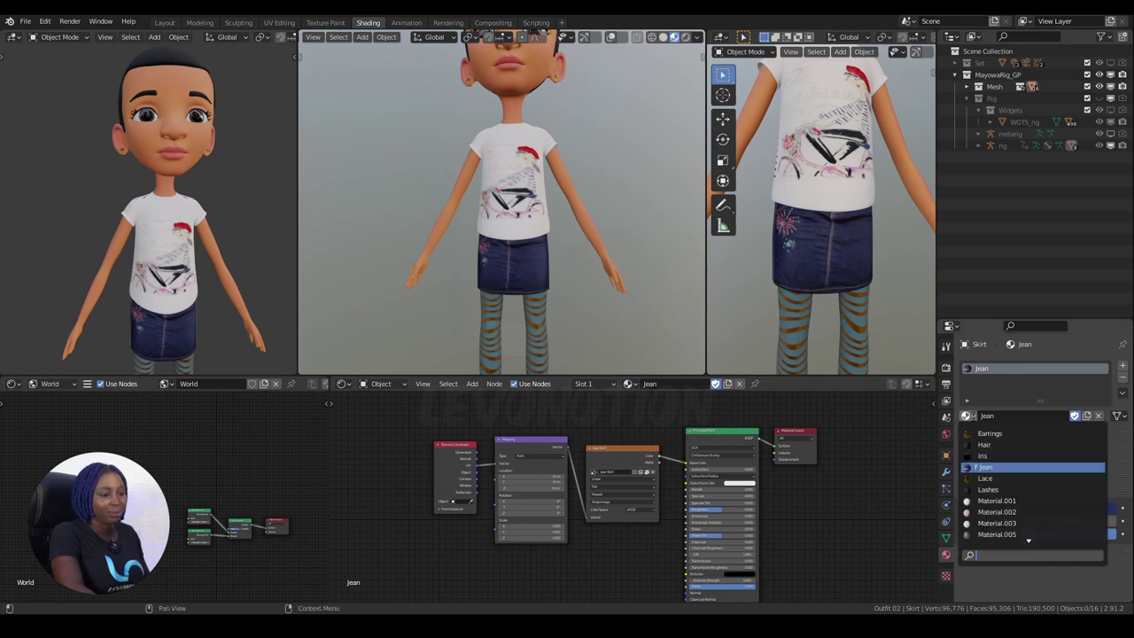
text(NEW)
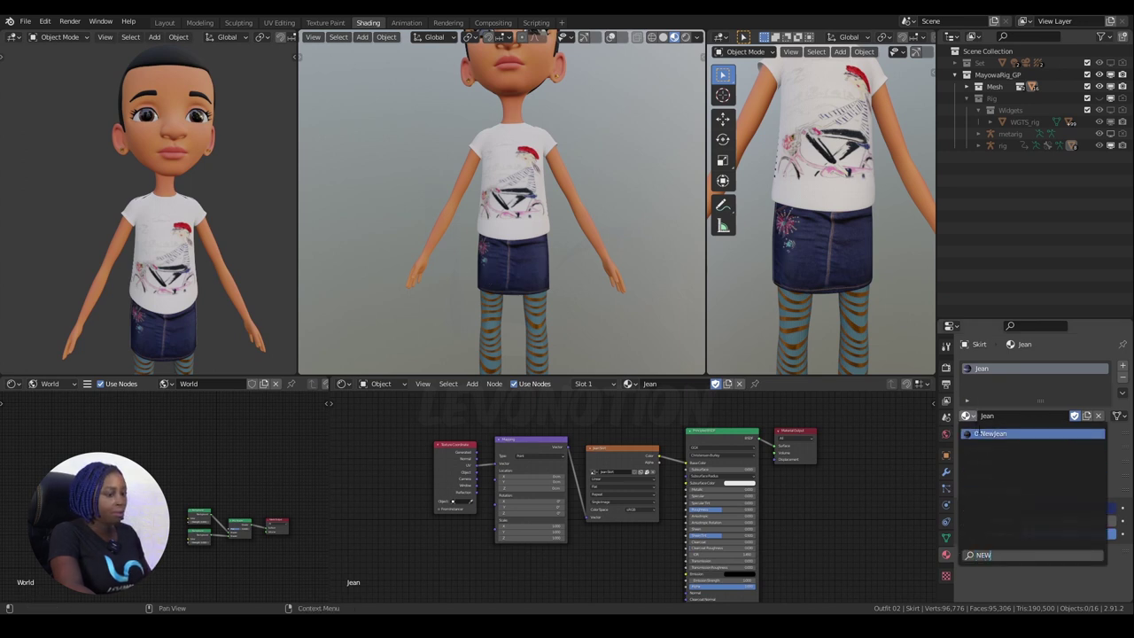
key(Return)
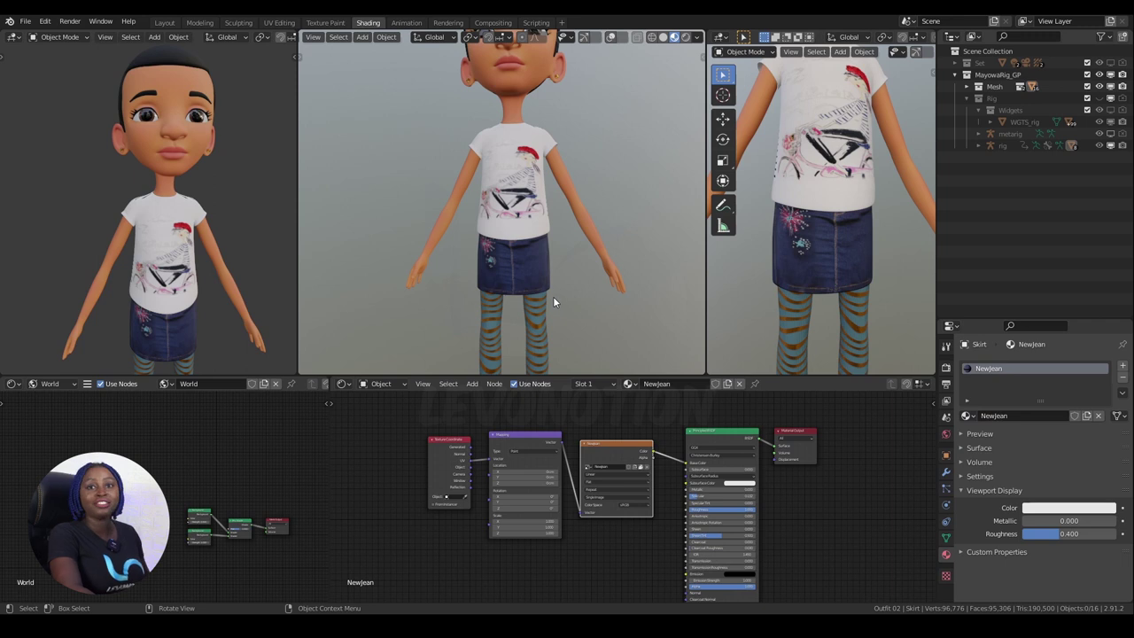